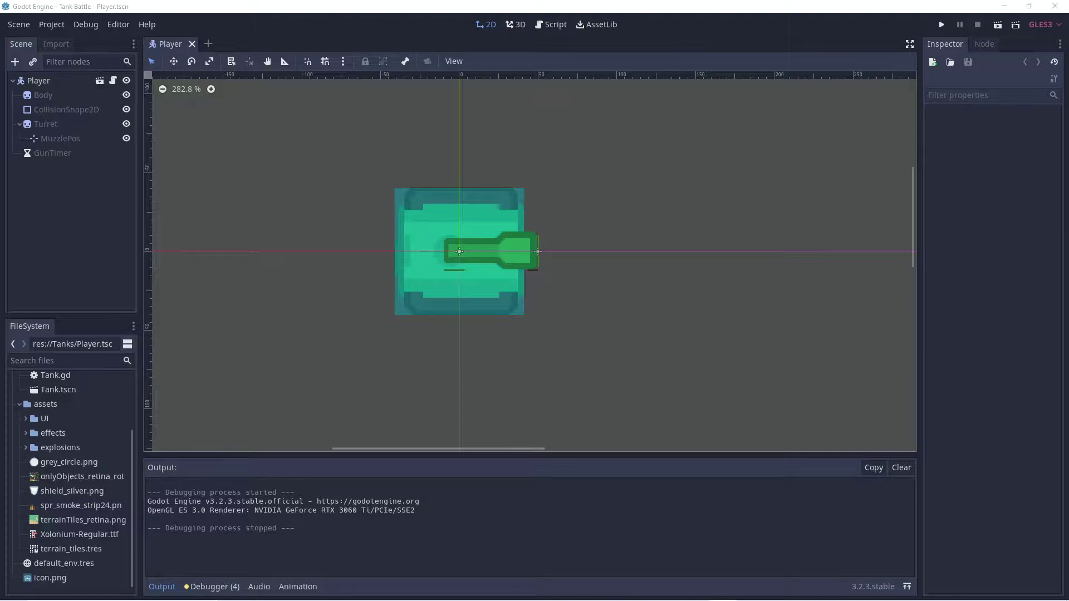
# Create a new scene with a 2D root node and name the root Level1.
pyautogui.click(208, 44)
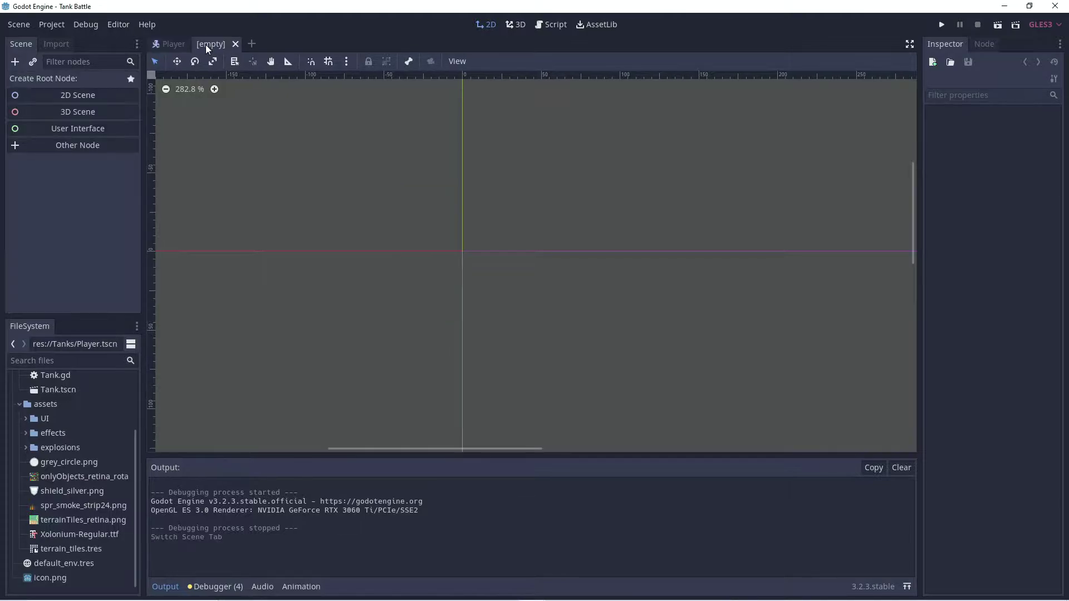
pyautogui.click(62, 96)
pyautogui.doubleClick(66, 81)
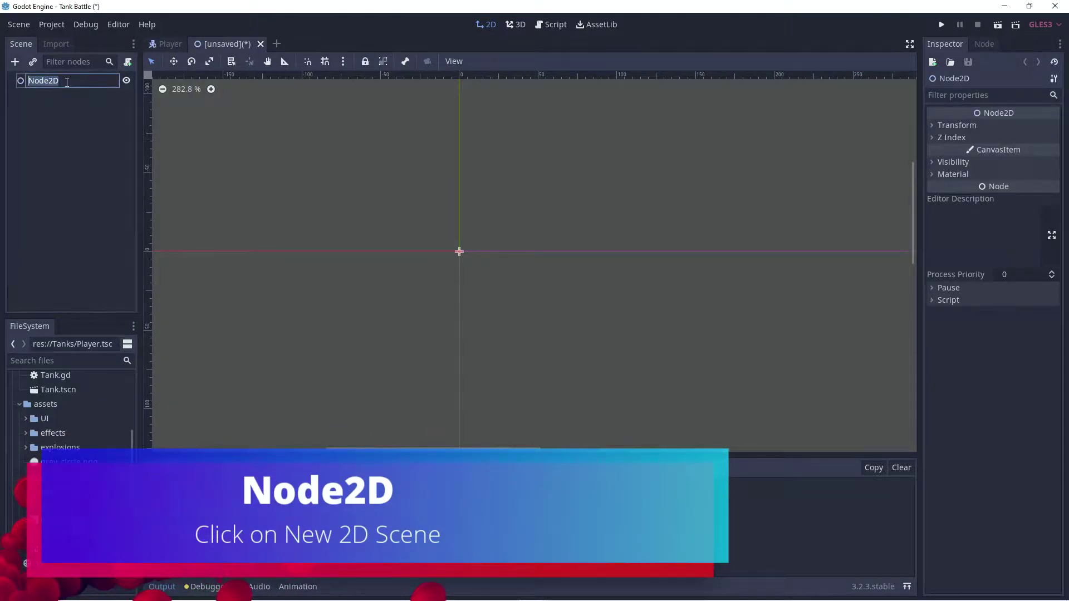
pyautogui.write('Level1')
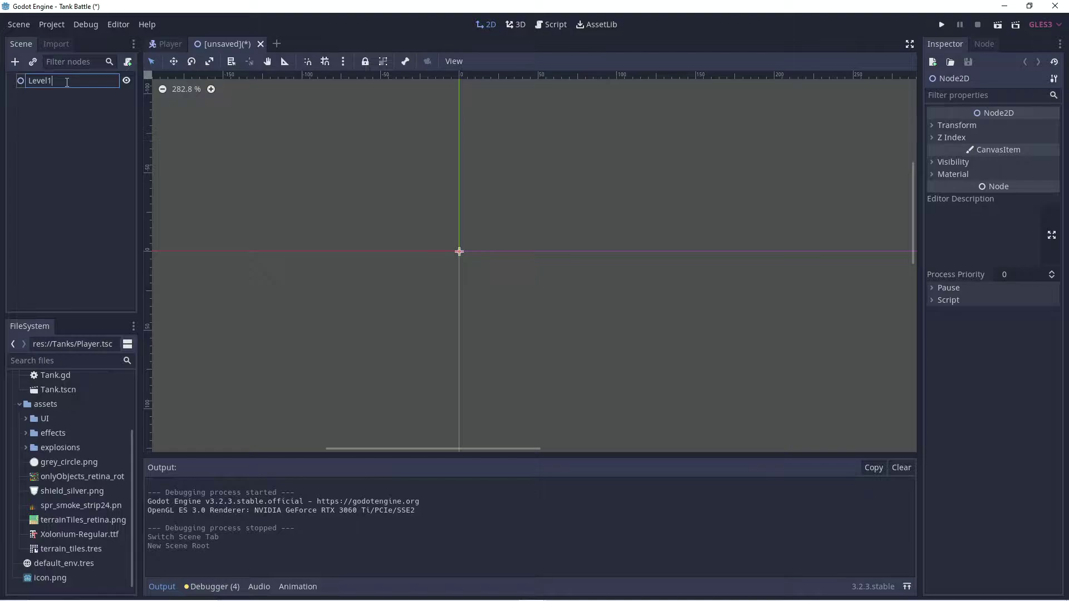
pyautogui.press('Return')
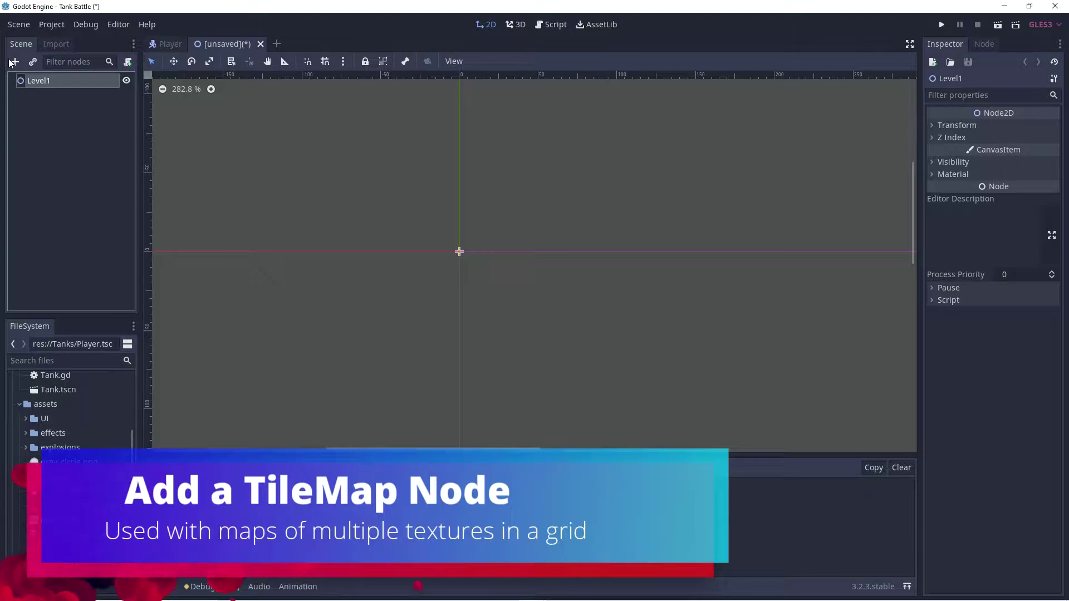
# Add a TileMap node as a child of Level1.
pyautogui.hotkey('ctrl', 'a')
pyautogui.write('tilema')
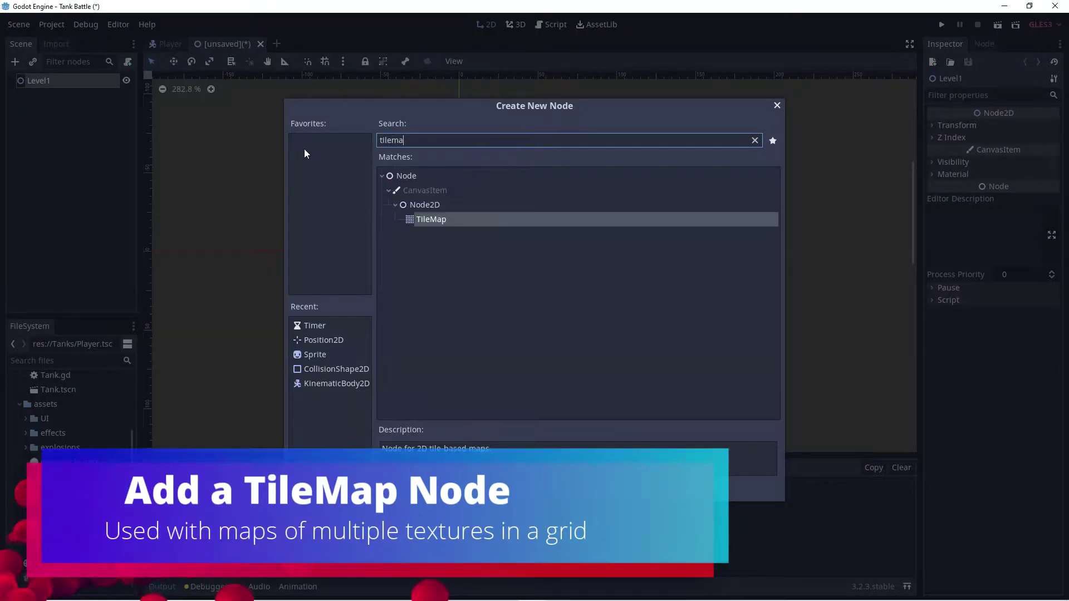
pyautogui.click(443, 488)
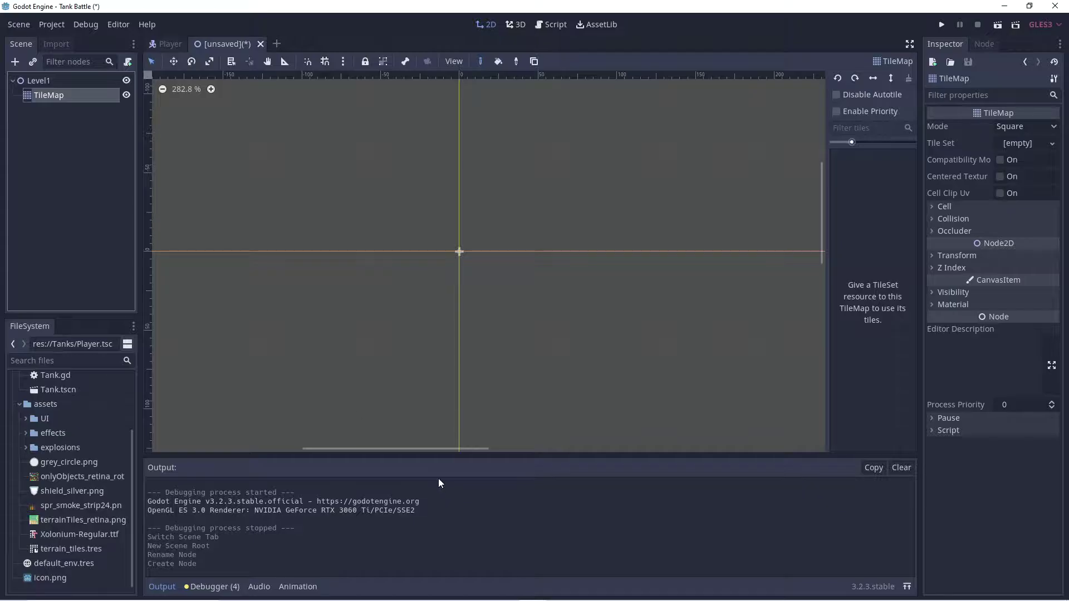
# Rename the TileMap node to Ground and assign terrain_tiles.tres as its tile set.
pyautogui.doubleClick(60, 94)
pyautogui.write('Ground')
pyautogui.press('Return')
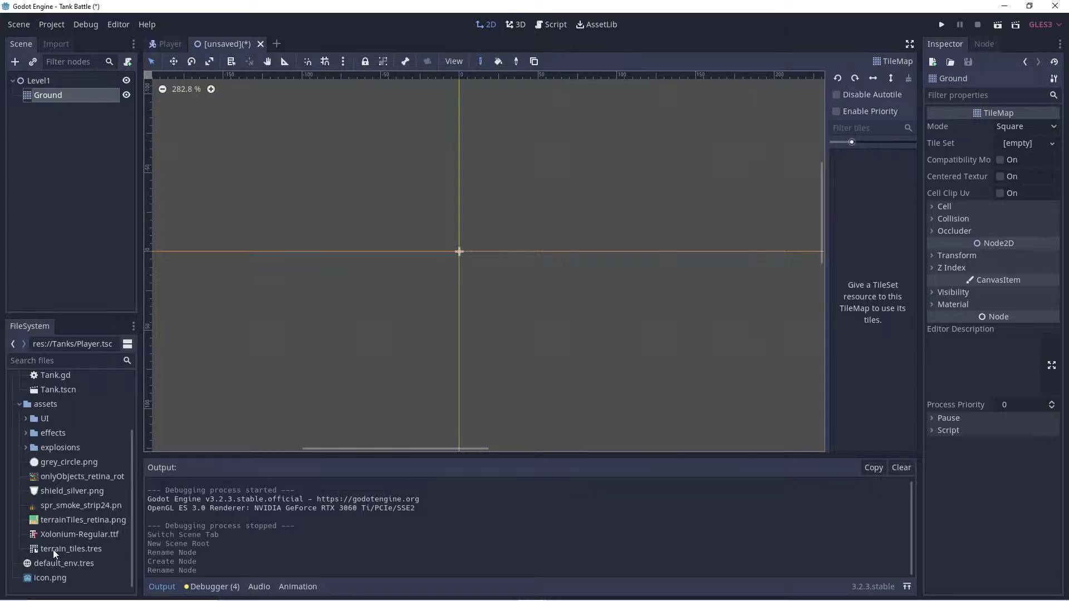
pyautogui.moveTo(53, 549); pyautogui.dragTo(1018, 139)
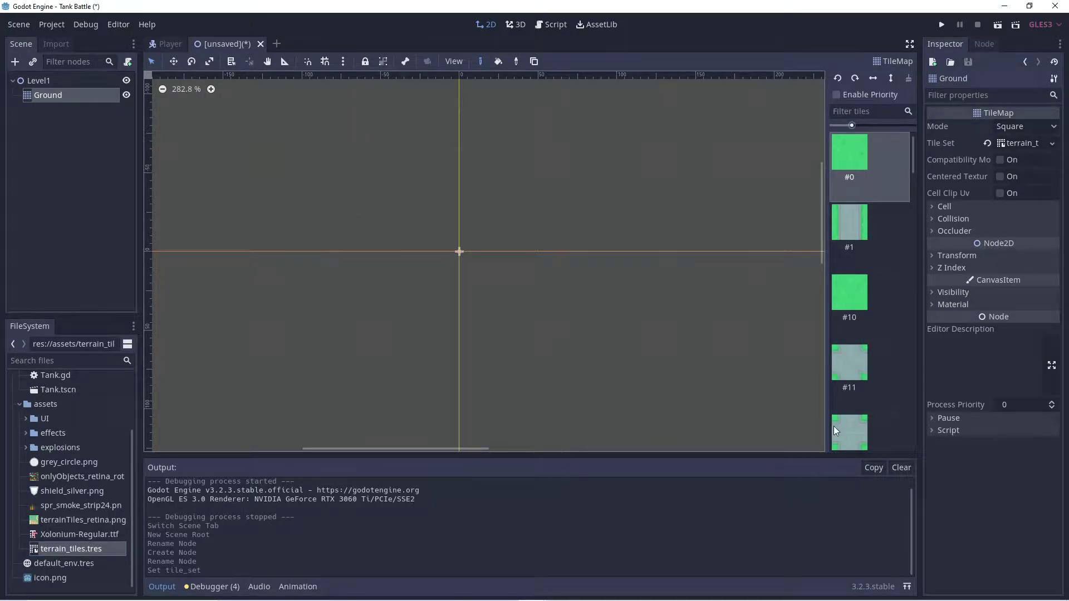
# Browse the terrain tiles available in the tile set and examine the tile map grid around the origin.
pyautogui.scroll(-8, 860, 193)
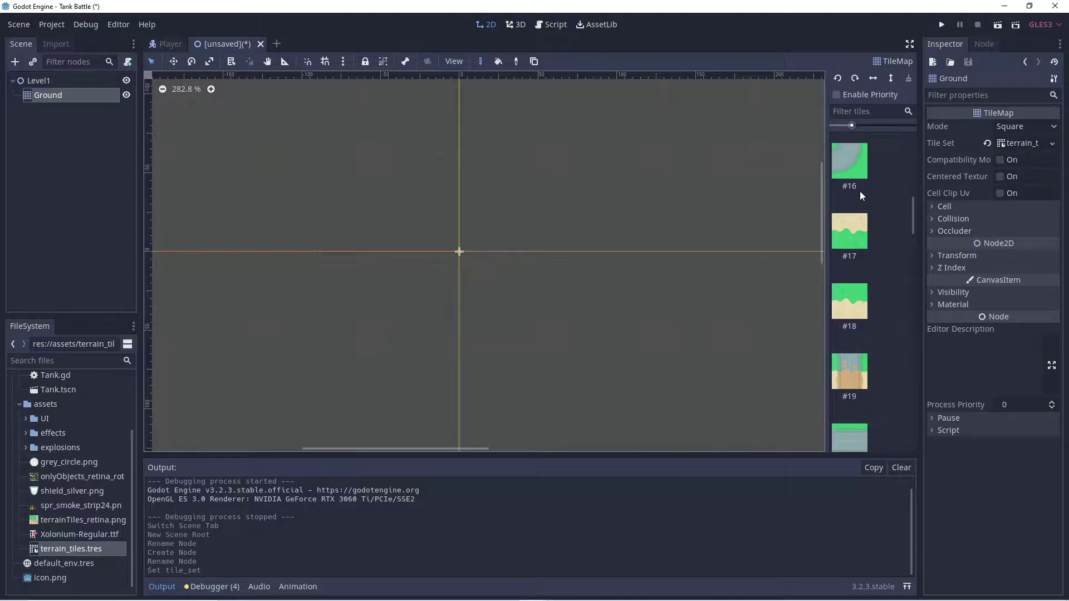
pyautogui.scroll(-4, 859, 192)
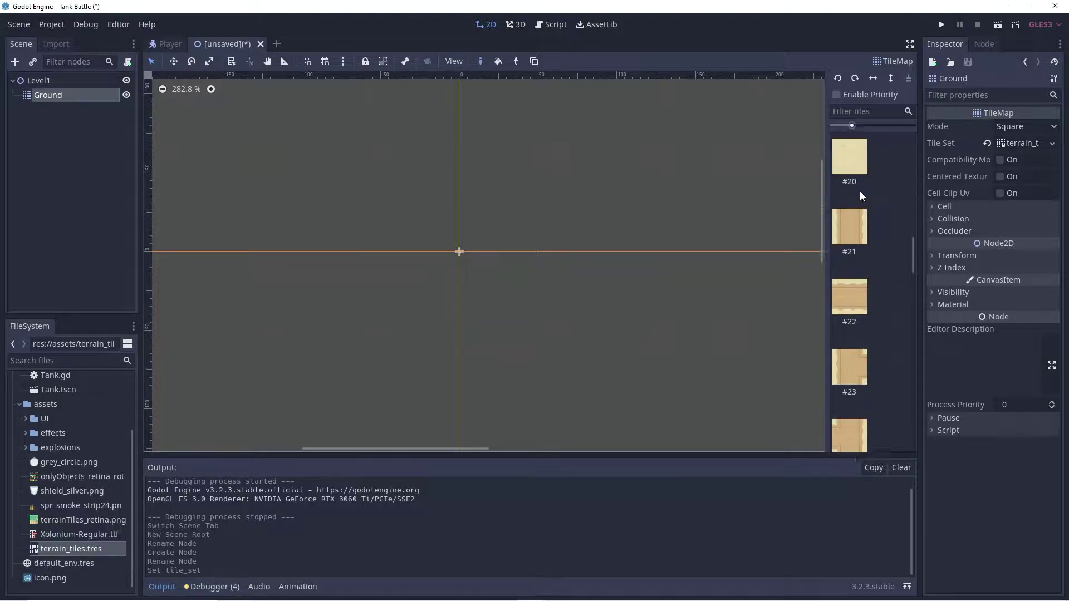
pyautogui.scroll(-8, 503, 192)
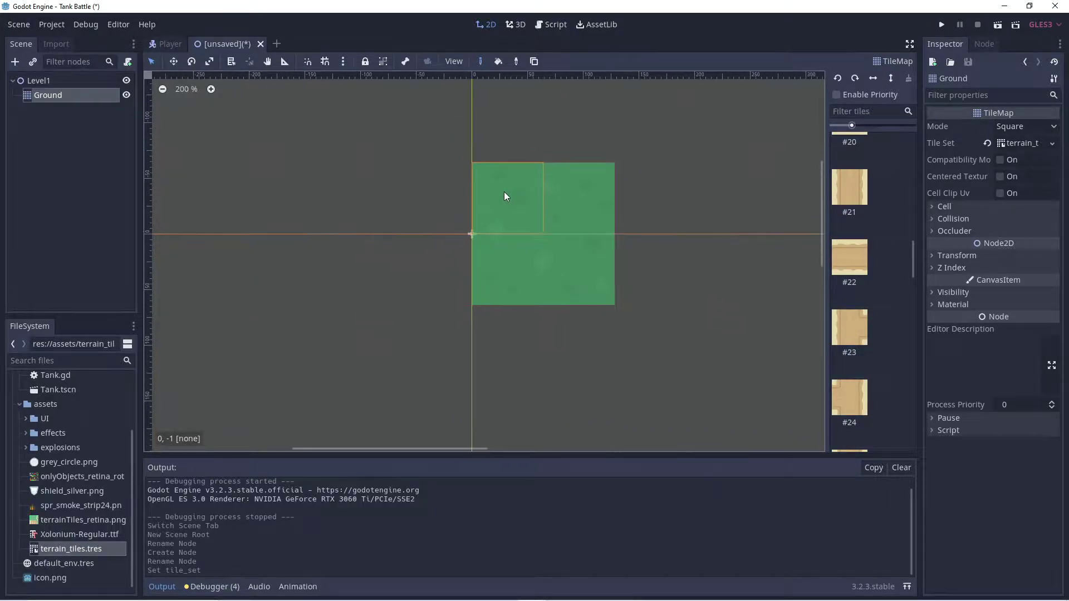
pyautogui.scroll(-8, 503, 192)
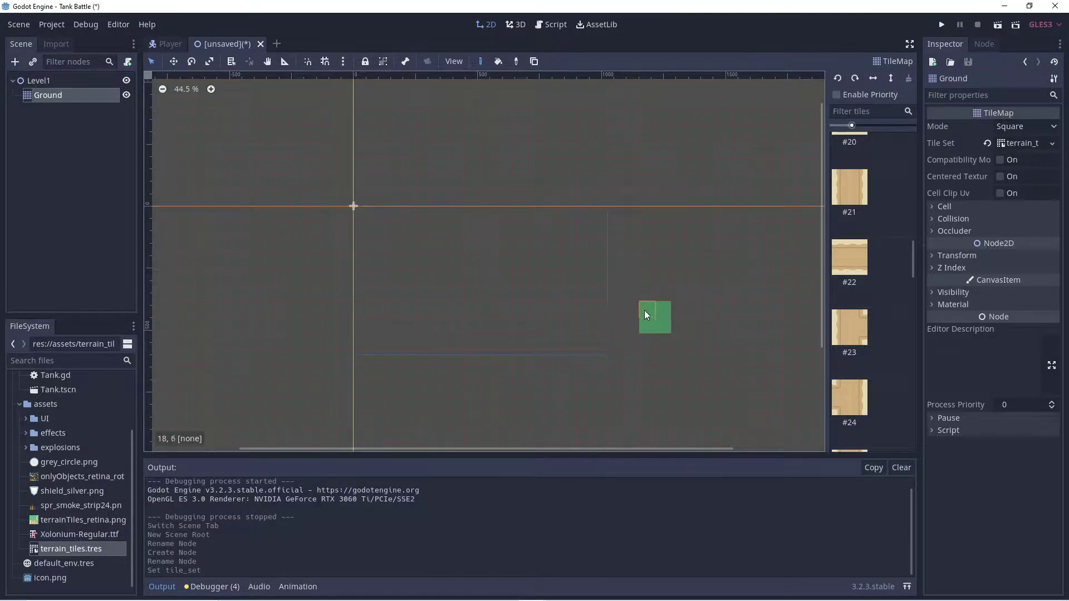
pyautogui.scroll(-2, 499, 292)
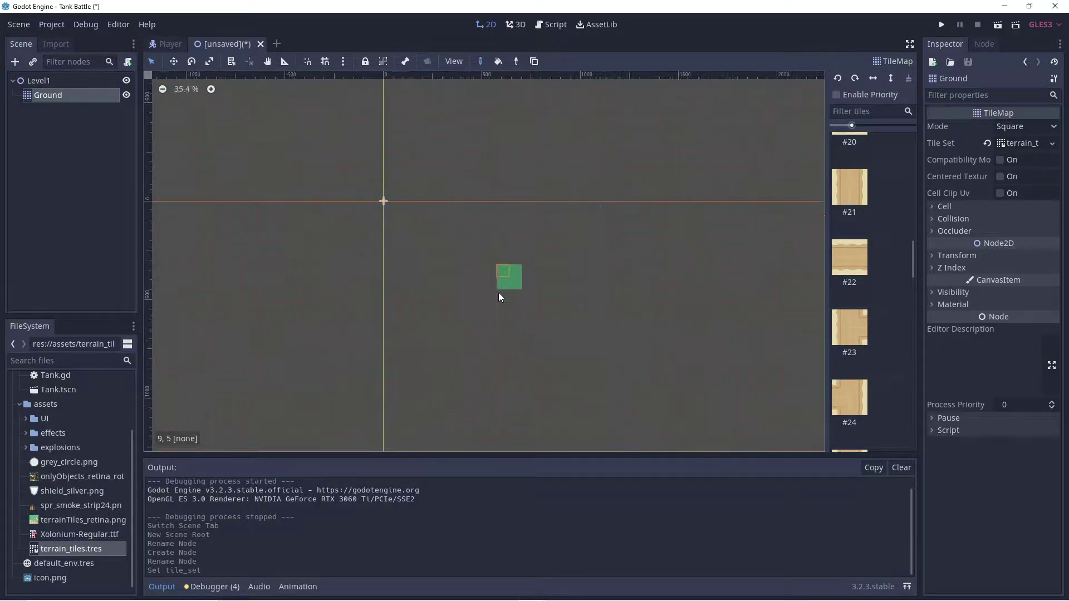
pyautogui.scroll(-2, 499, 292)
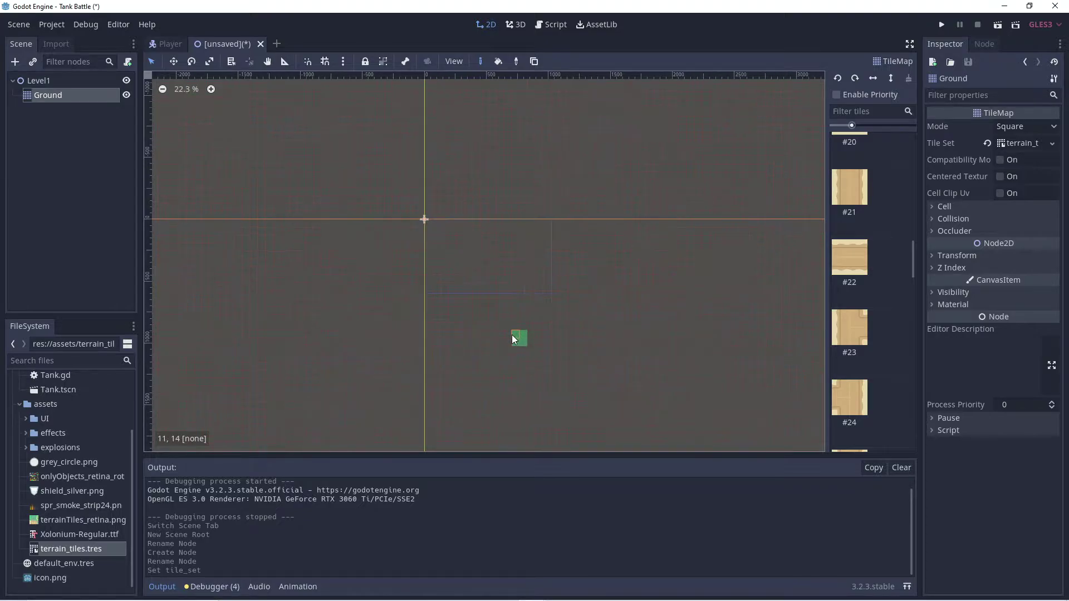
pyautogui.scroll(1, 514, 338)
pyautogui.scroll(-3, 886, 359)
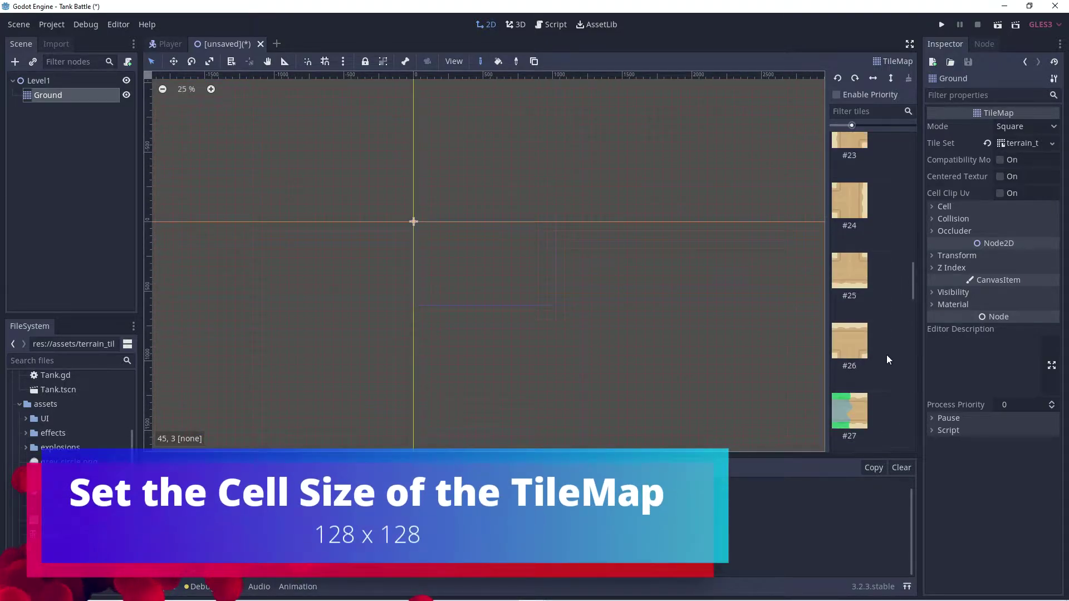
pyautogui.scroll(-2, 866, 368)
pyautogui.scroll(-1, 855, 363)
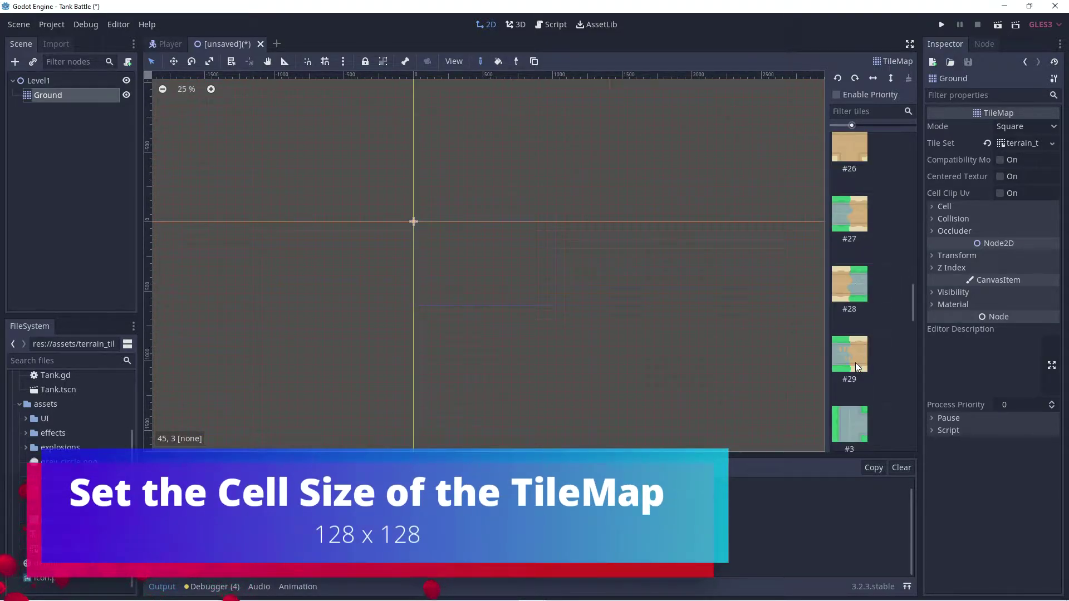
pyautogui.scroll(-6, 855, 362)
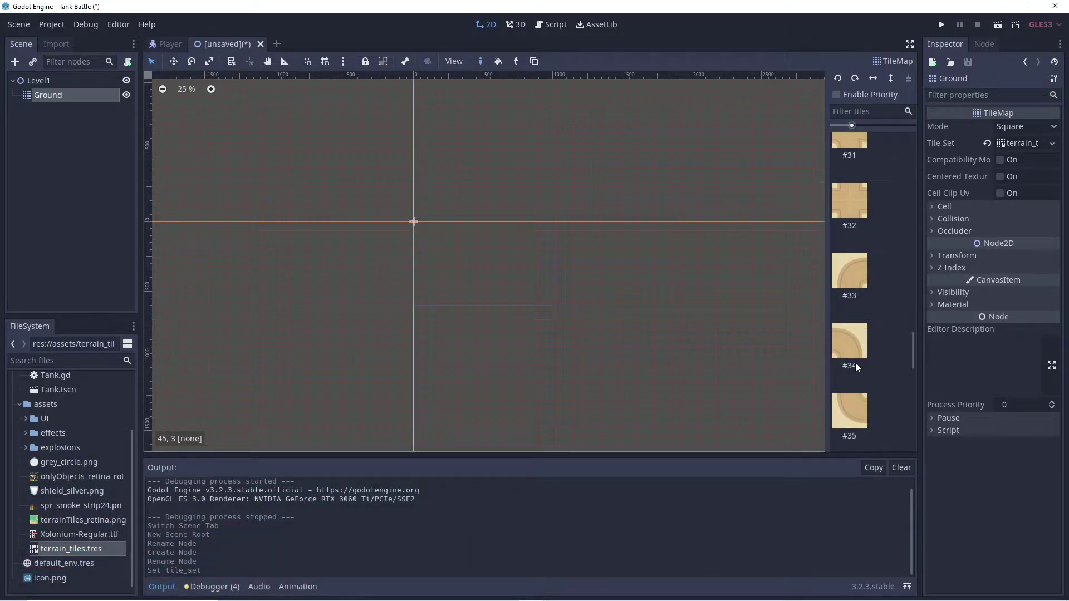
pyautogui.scroll(5, 856, 362)
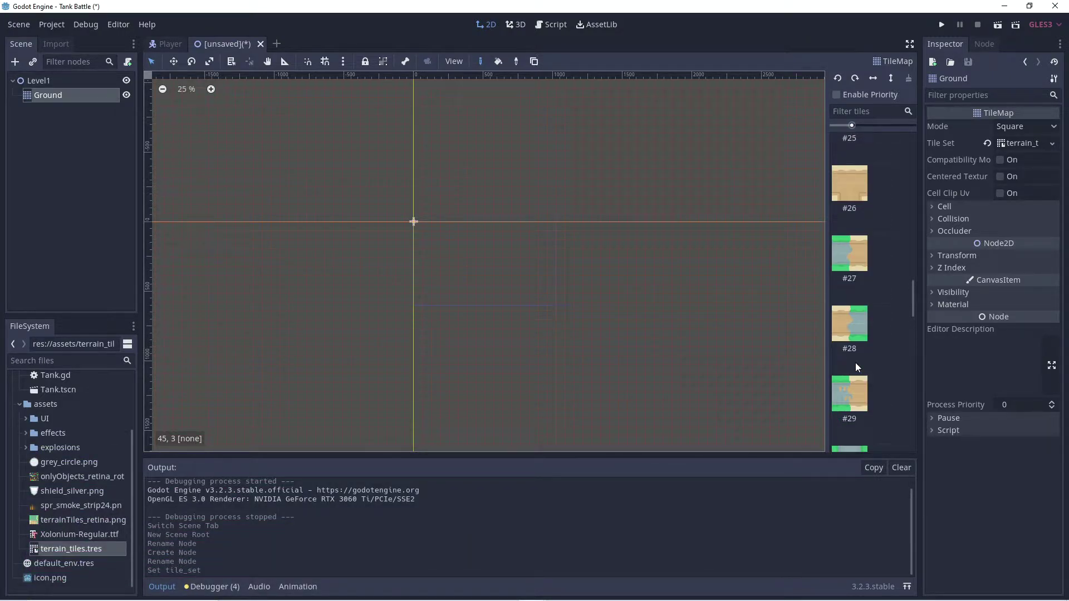
pyautogui.scroll(5, 850, 325)
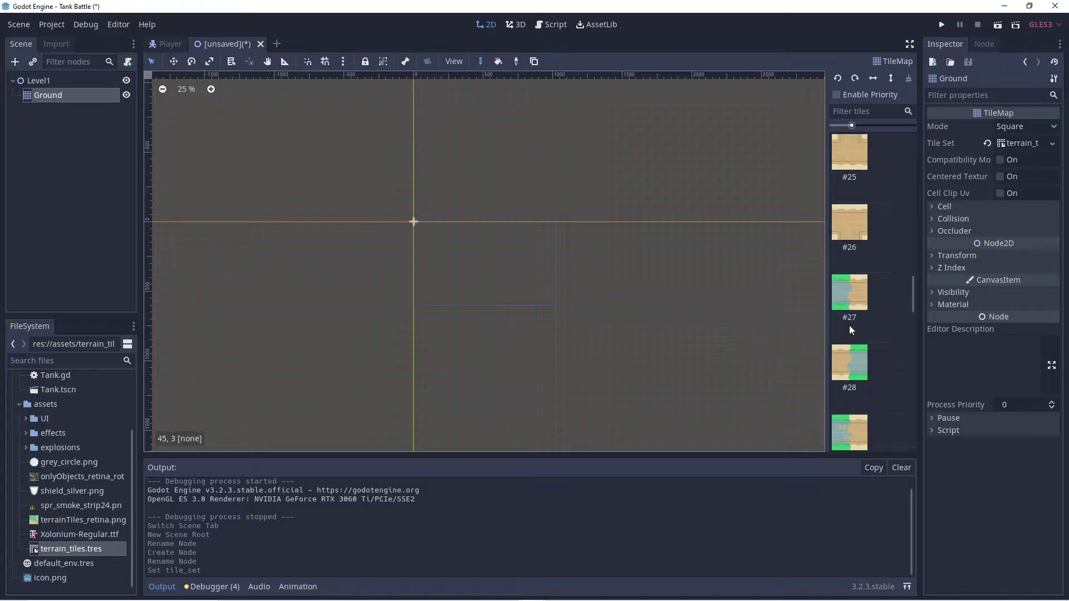
# Paint a solid rectangle of grass tile #0 across the vertical axis, just below the horizontal axis.
pyautogui.scroll(10, 850, 325)
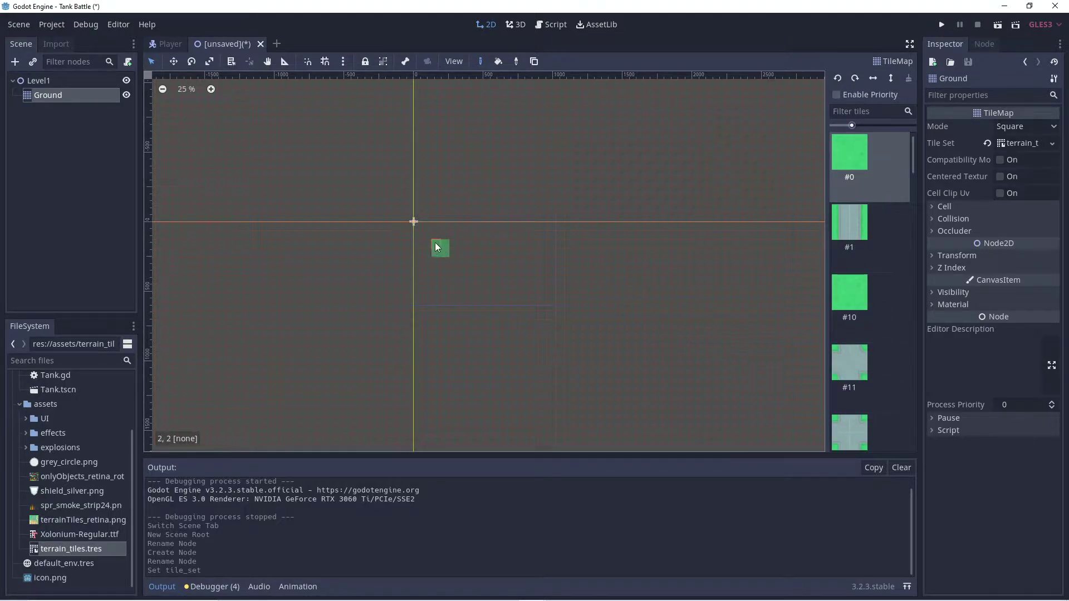
pyautogui.moveTo(305, 229)
pyautogui.mouseDown()
pyautogui.moveTo(380, 229)
pyautogui.moveTo(443, 253)
pyautogui.moveTo(333, 254)
pyautogui.moveTo(399, 254)
pyautogui.moveTo(309, 273)
pyautogui.moveTo(399, 290)
pyautogui.moveTo(306, 301)
pyautogui.moveTo(403, 299)
pyautogui.mouseUp()
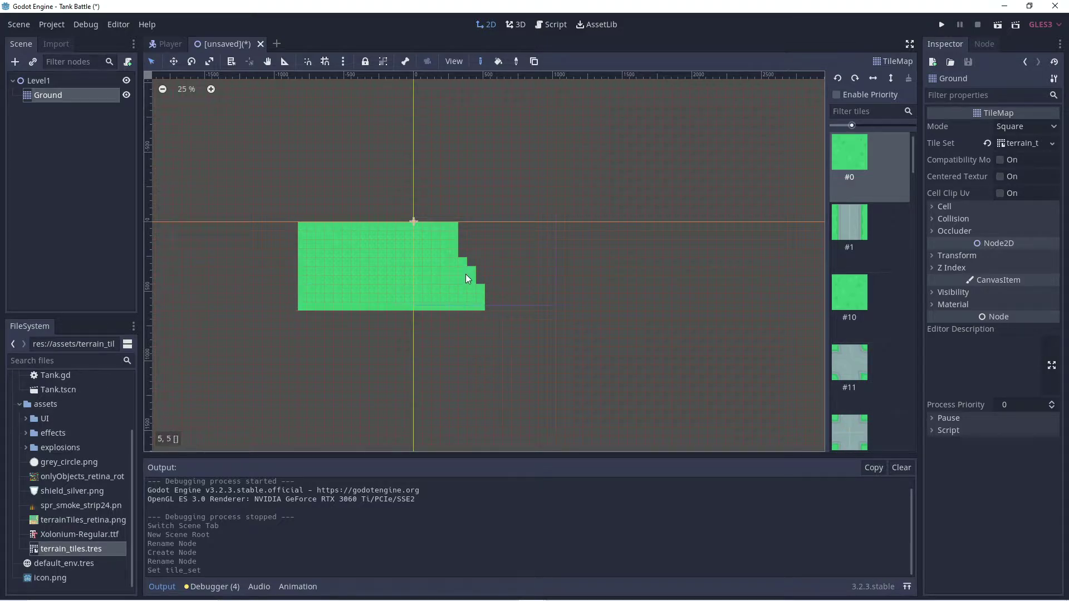
pyautogui.moveTo(464, 232); pyautogui.dragTo(473, 228)
# Fill an area of similar size directly to the right of the grass with sand tile #20.
pyautogui.scroll(-5, 857, 257)
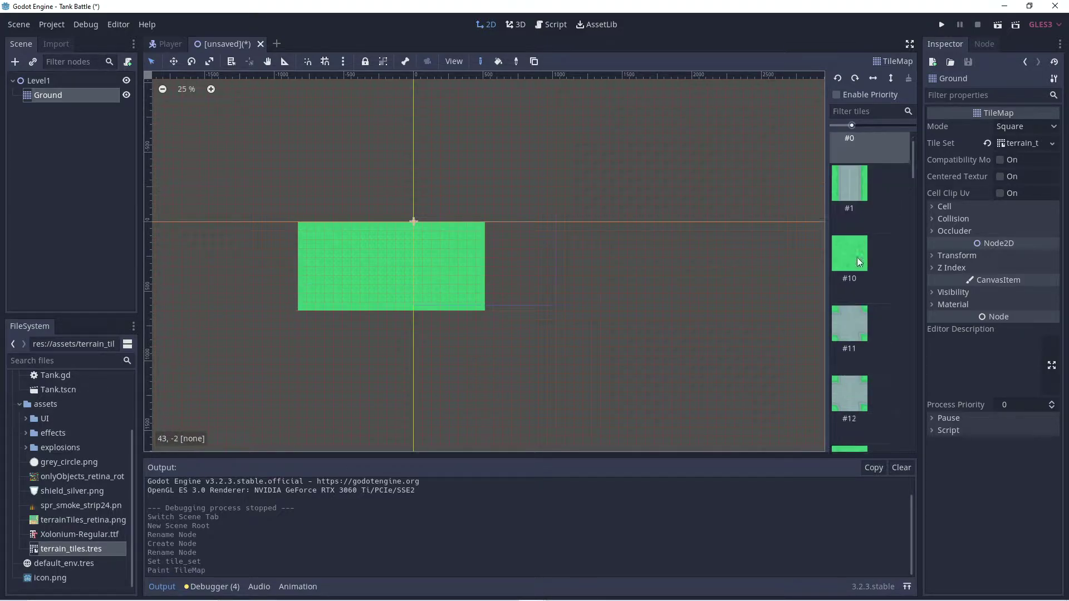
pyautogui.scroll(-5, 857, 257)
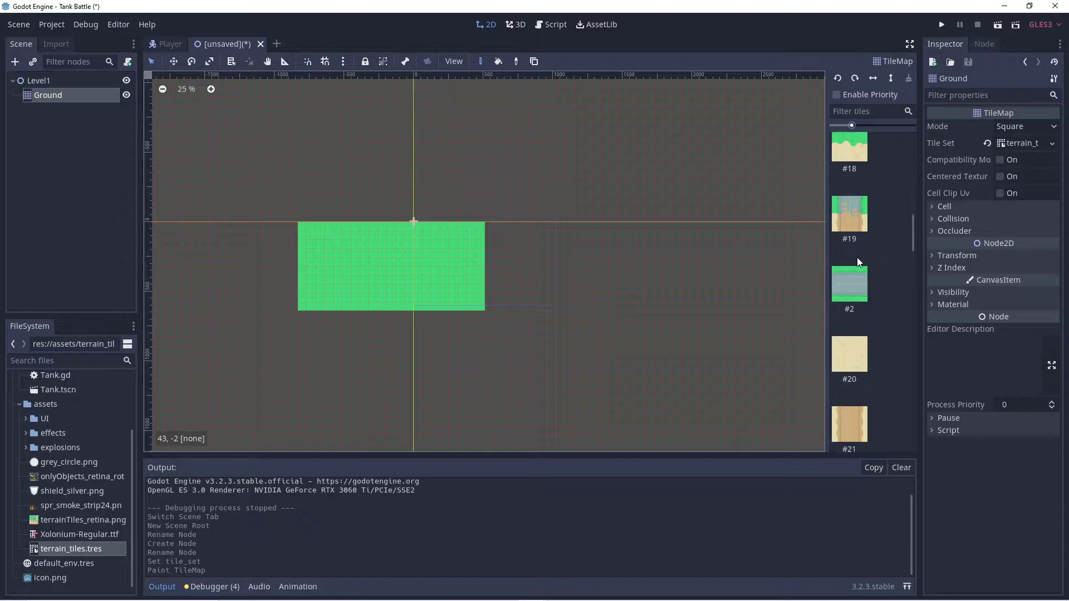
pyautogui.click(849, 359)
pyautogui.moveTo(492, 230); pyautogui.dragTo(609, 239)
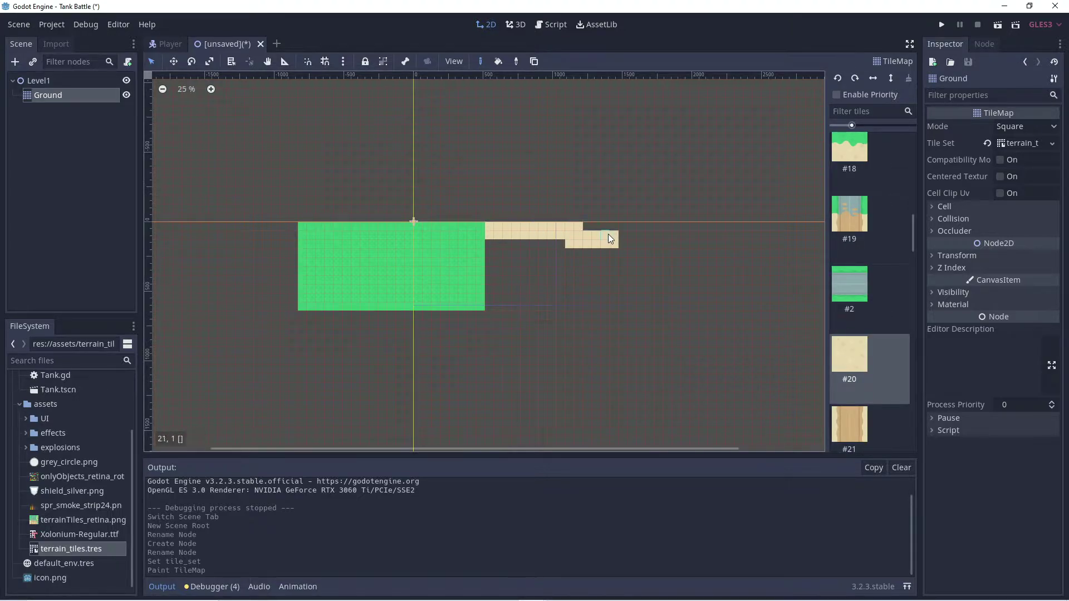
pyautogui.moveTo(662, 289); pyautogui.dragTo(569, 300)
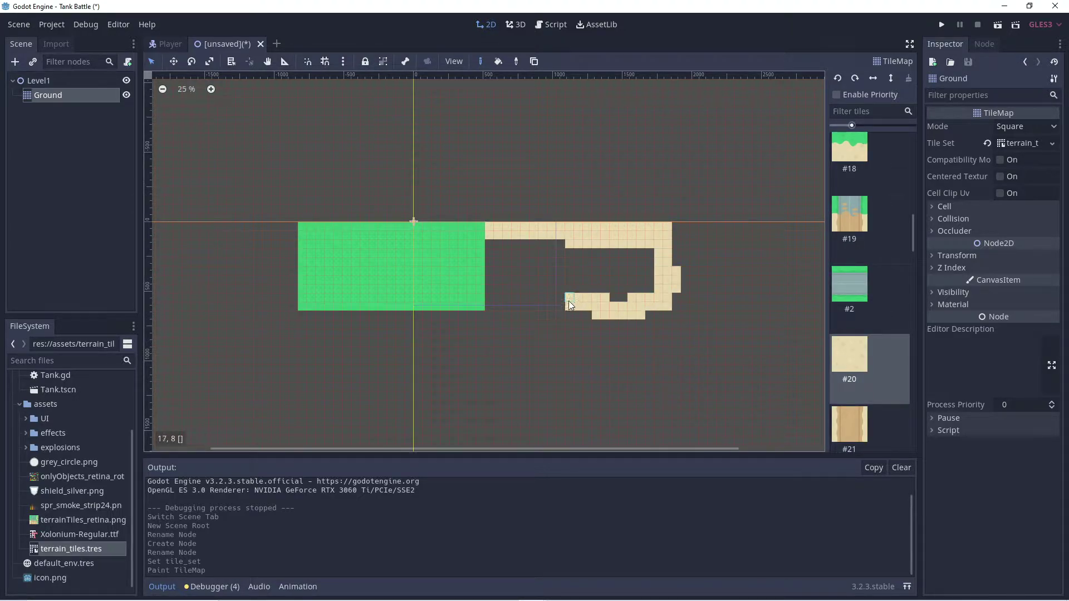
pyautogui.moveTo(500, 305)
pyautogui.mouseDown()
pyautogui.moveTo(490, 298)
pyautogui.moveTo(491, 248)
pyautogui.moveTo(639, 249)
pyautogui.moveTo(640, 259)
pyautogui.moveTo(505, 273)
pyautogui.moveTo(620, 265)
pyautogui.moveTo(606, 289)
pyautogui.moveTo(493, 315)
pyautogui.mouseUp()
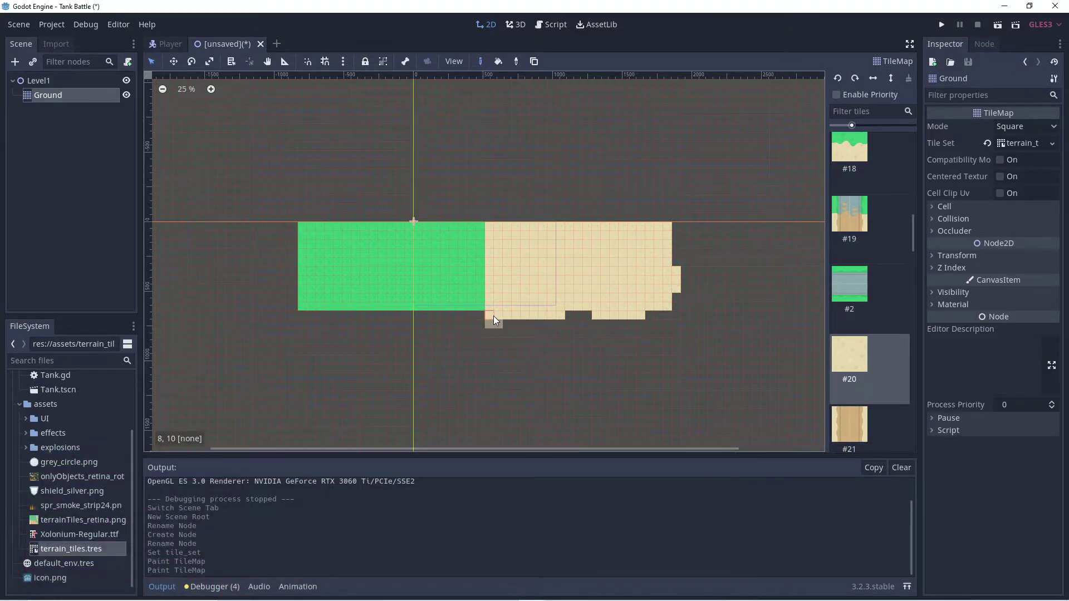
# Erase stray sand tiles along the sand area's lower edge and repaint the gap cut into it.
pyautogui.rightClick(494, 314)
pyautogui.rightClick(495, 313)
pyautogui.rightClick(552, 309)
pyautogui.rightClick(597, 311)
pyautogui.rightClick(643, 311)
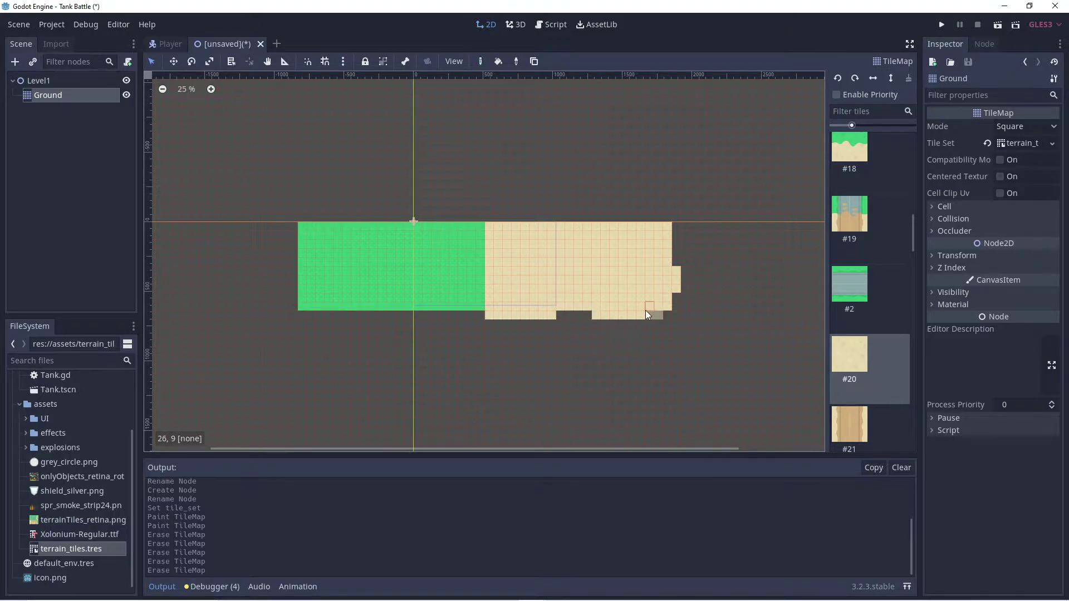
pyautogui.rightClick(641, 312)
pyautogui.rightClick(624, 311)
pyautogui.rightClick(612, 309)
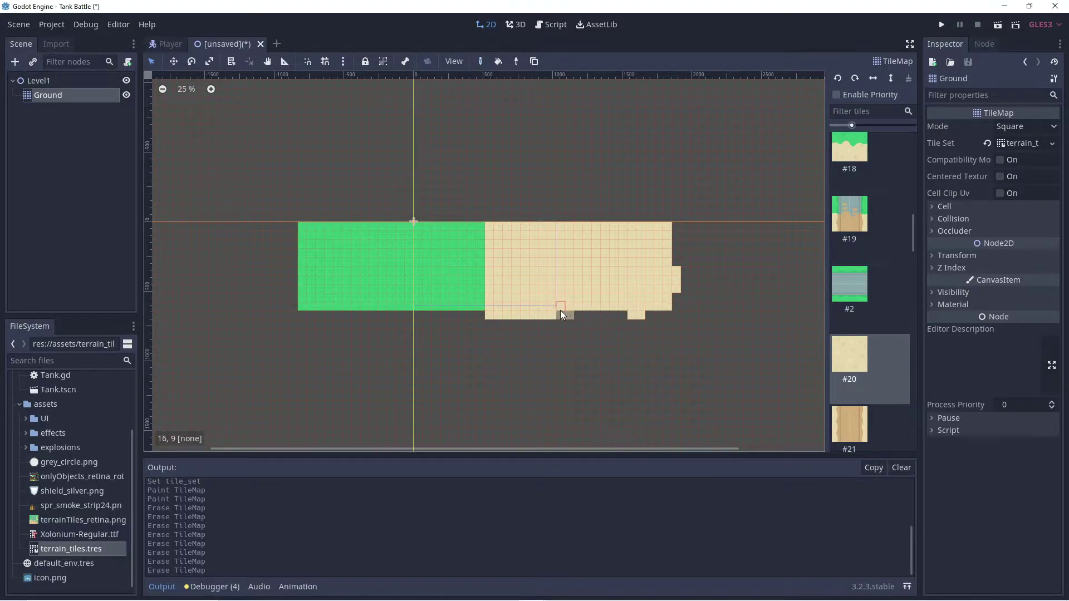
pyautogui.moveTo(560, 310)
pyautogui.mouseDown(button='right')
pyautogui.moveTo(489, 316)
pyautogui.moveTo(512, 308)
pyautogui.mouseUp(button='right')
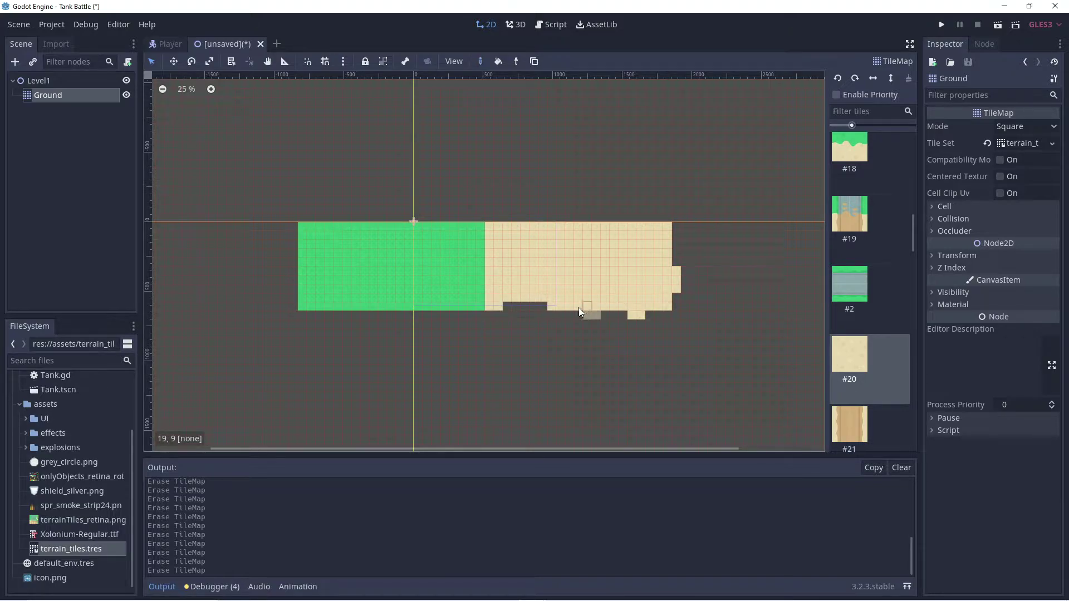
pyautogui.click(540, 304)
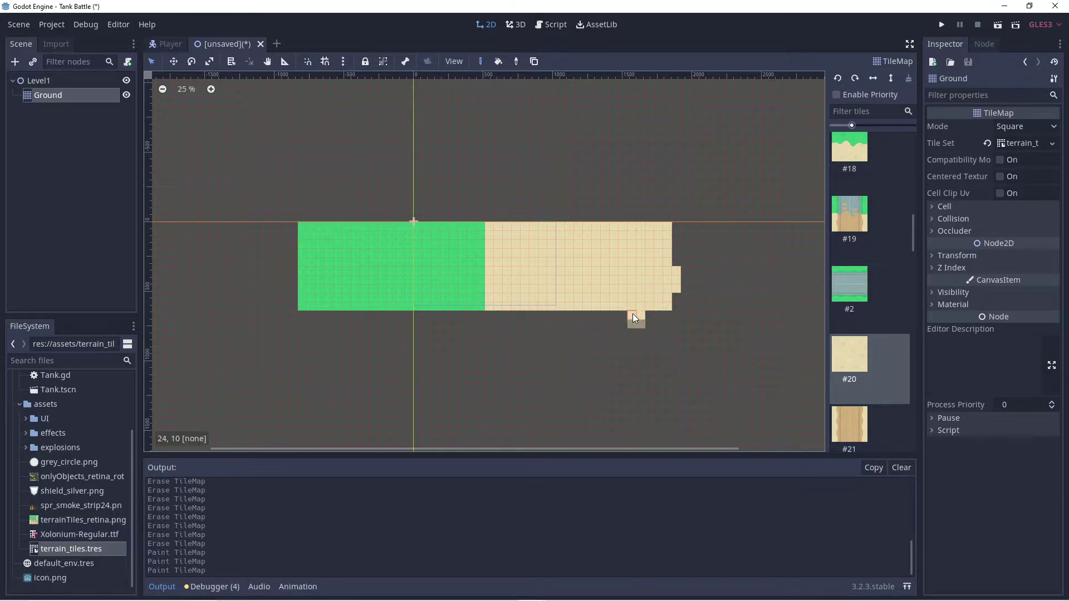
# Erase the last sand tile protruding below the sand area and the ones protruding past its right edge.
pyautogui.rightClick(633, 313)
pyautogui.rightClick(638, 313)
pyautogui.rightClick(674, 279)
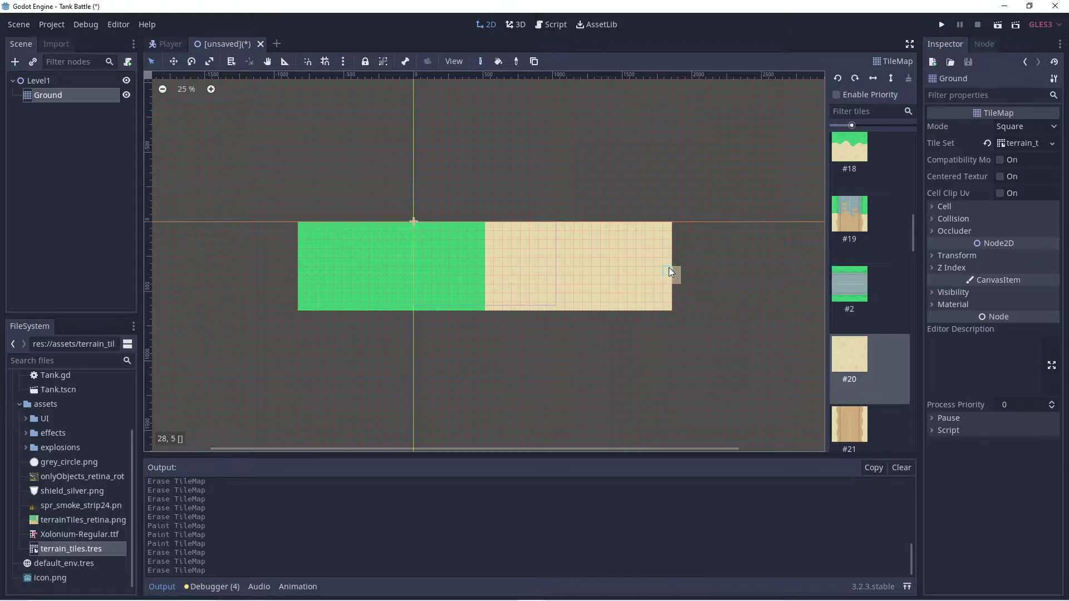
pyautogui.rightClick(675, 270)
# Place the grass-to-sand road transition tile #29 on the border between the grass and sand areas.
pyautogui.scroll(-5, 856, 344)
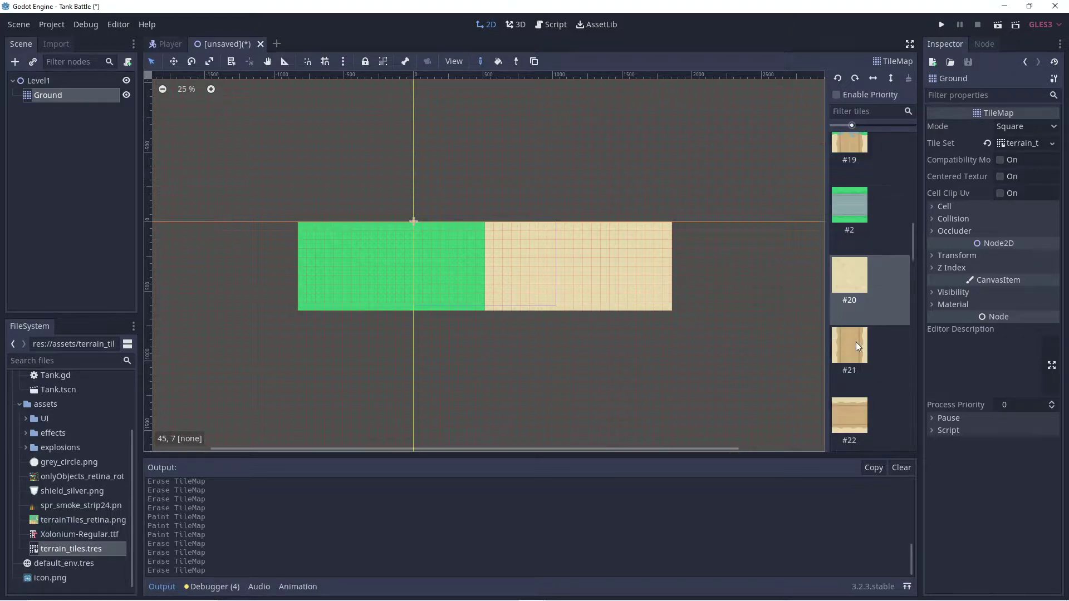
pyautogui.scroll(-1, 856, 343)
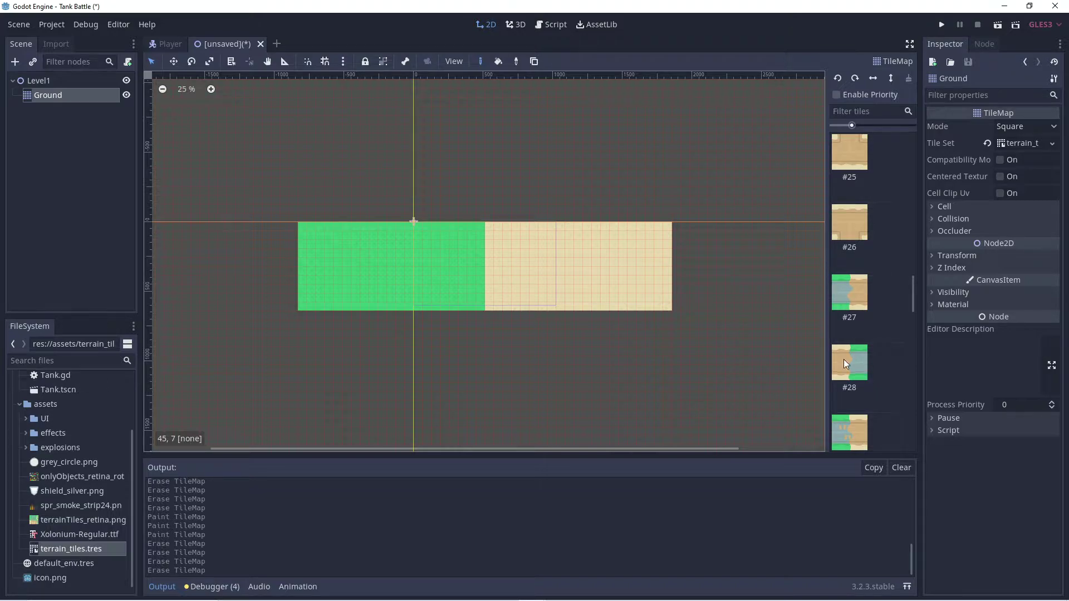
pyautogui.scroll(-2, 844, 362)
pyautogui.click(849, 353)
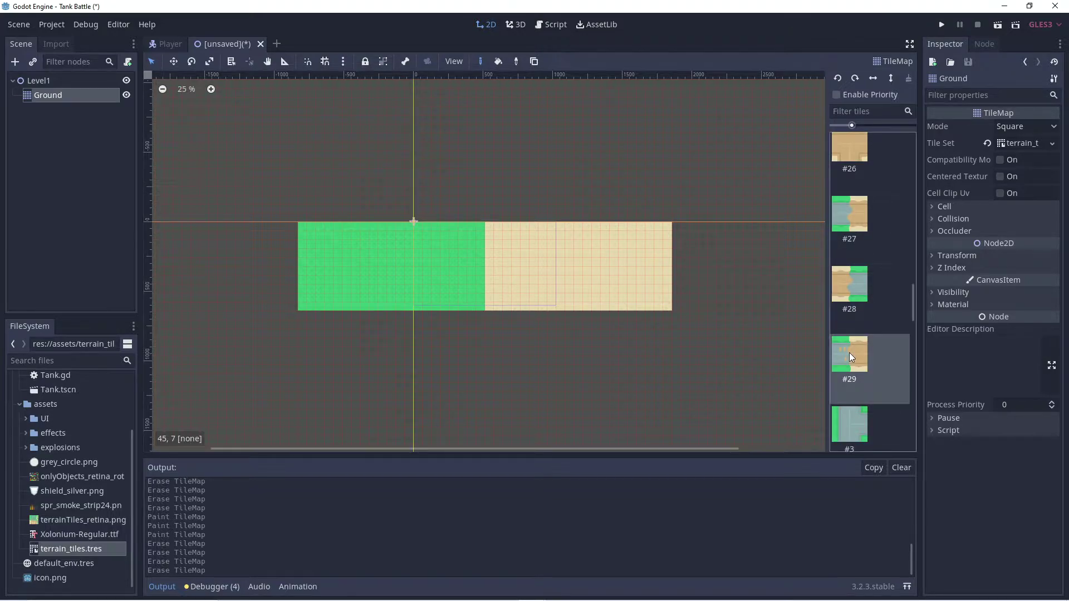
pyautogui.click(482, 262)
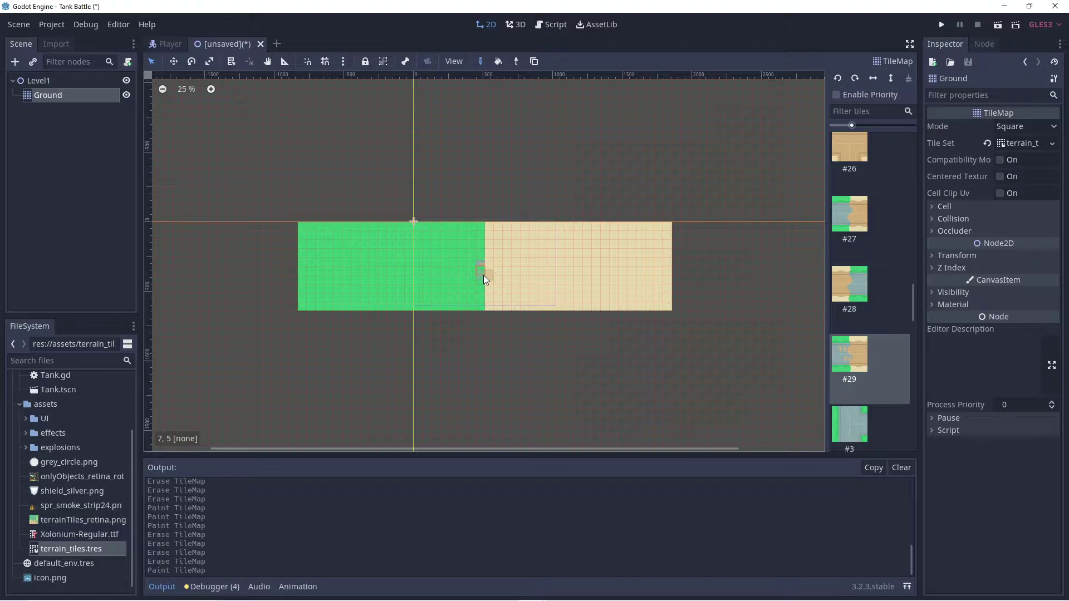
# Paint grass-to-sand edge tile #7 down the full border between the grass and sand areas.
pyautogui.scroll(-10, 850, 374)
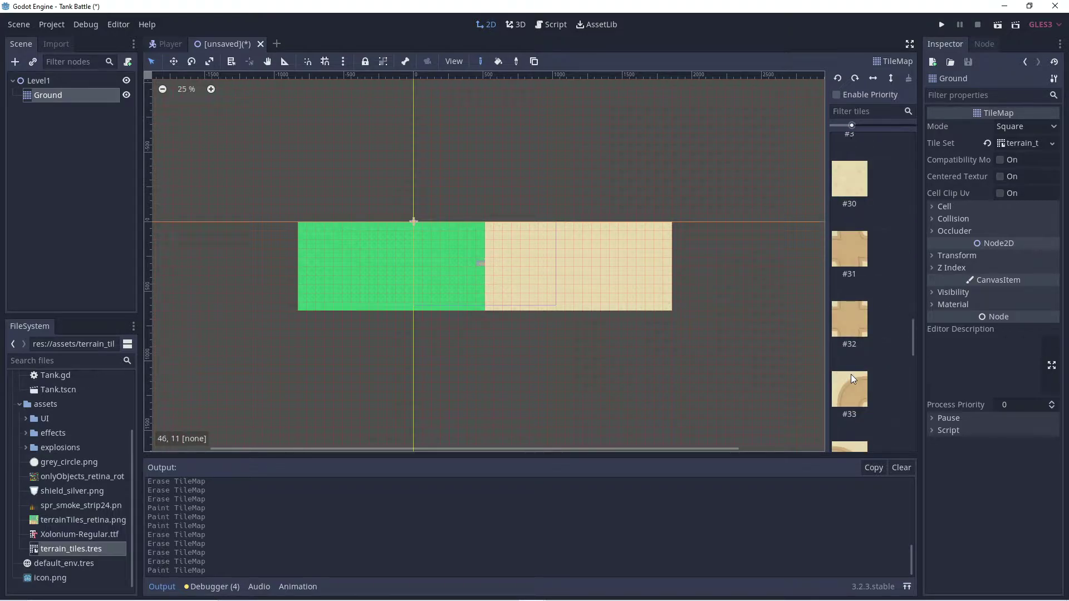
pyautogui.scroll(-10, 851, 375)
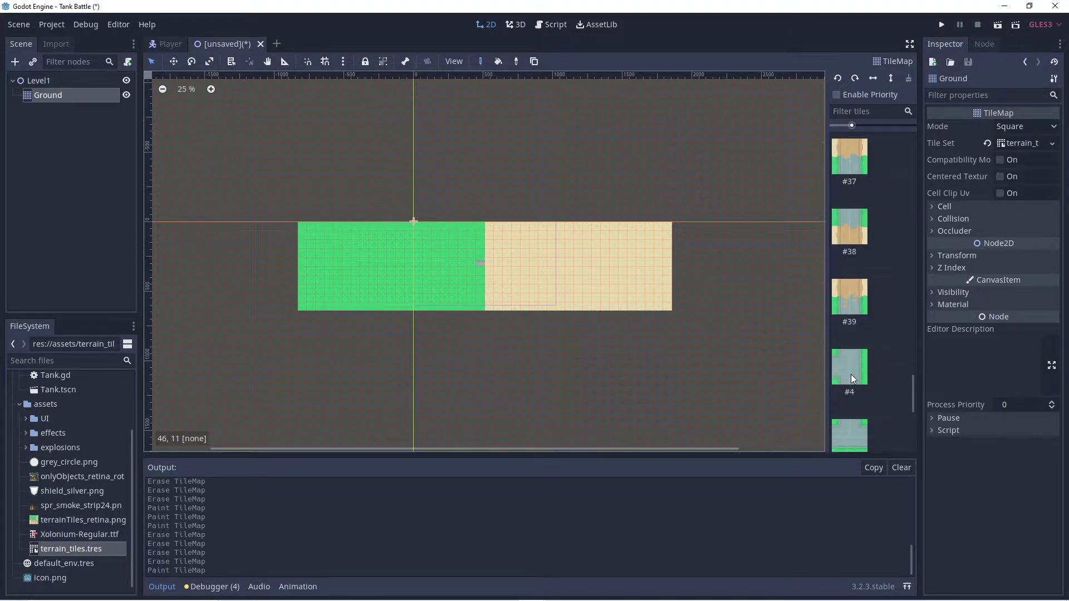
pyautogui.scroll(-3, 851, 375)
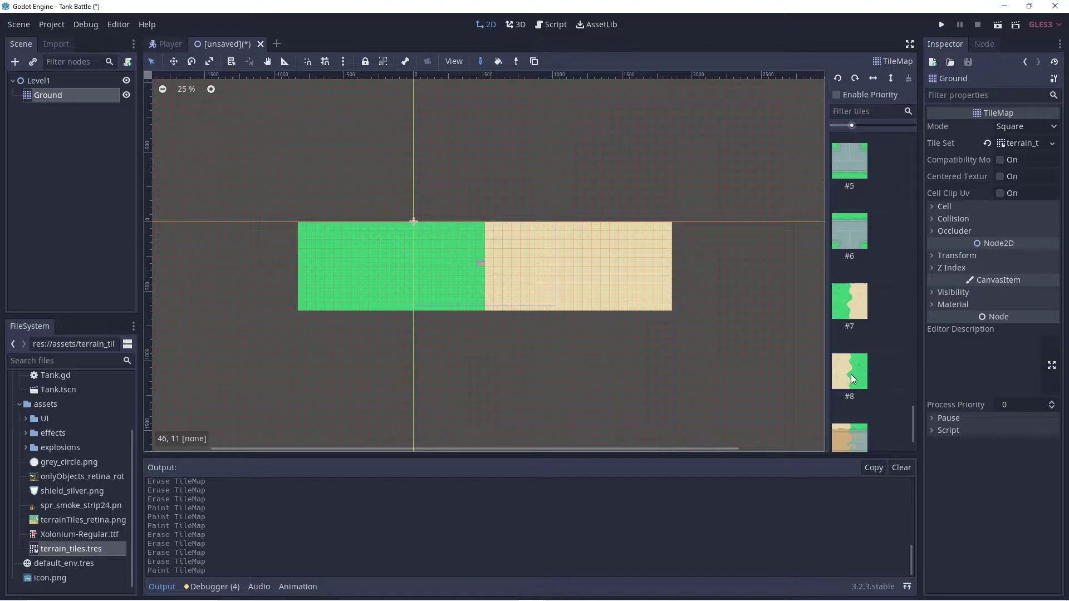
pyautogui.click(849, 298)
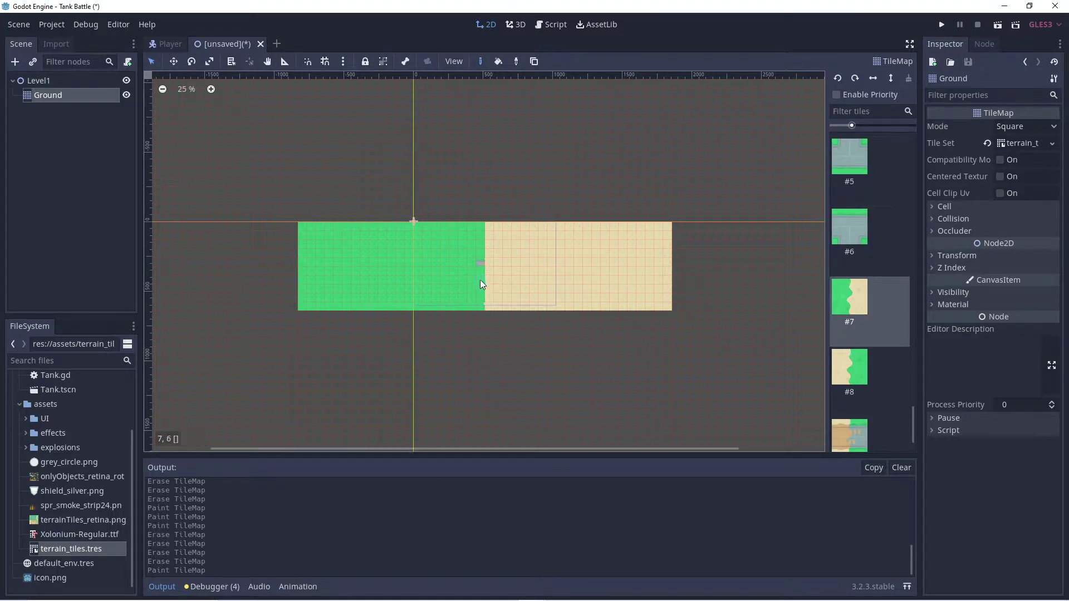
pyautogui.click(482, 239)
# Paint a horizontal road of tile #2 across the middle of the grass area up to the sand border.
pyautogui.scroll(-1, 849, 376)
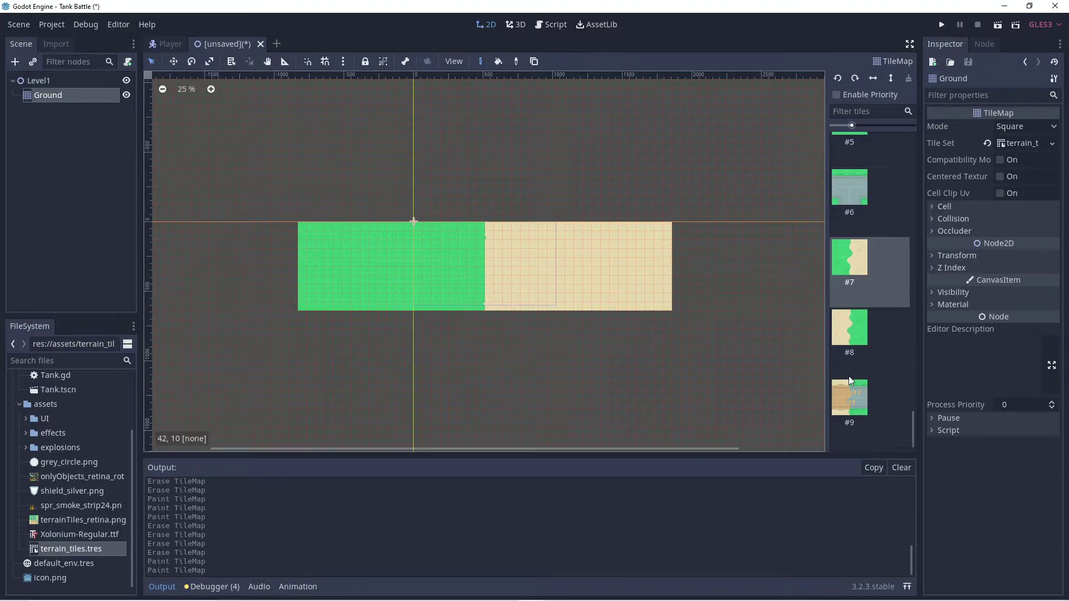
pyautogui.scroll(-15, 846, 389)
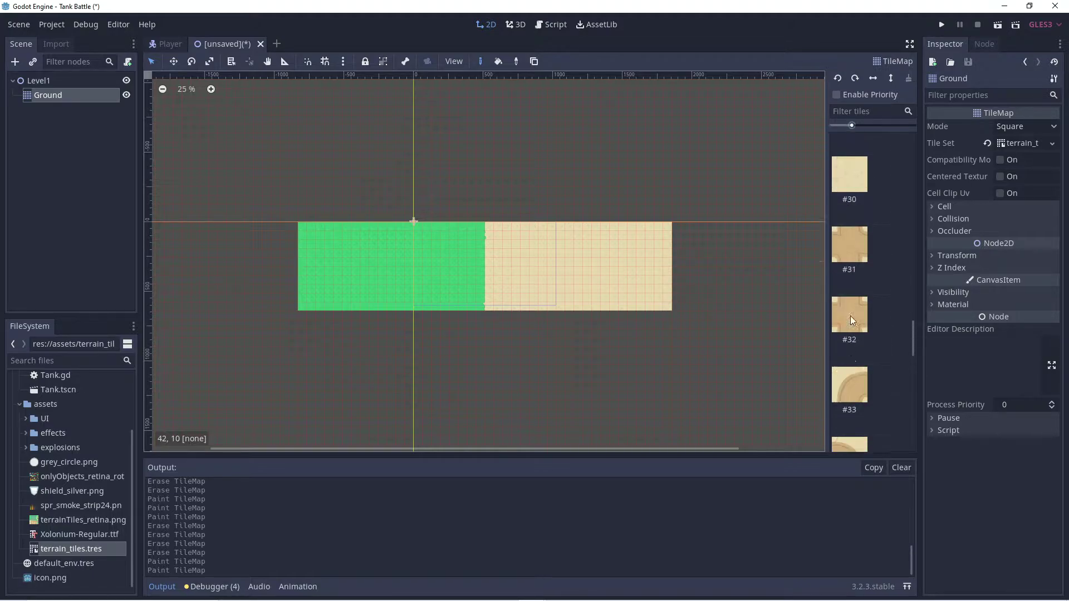
pyautogui.scroll(5, 850, 320)
pyautogui.scroll(3, 850, 283)
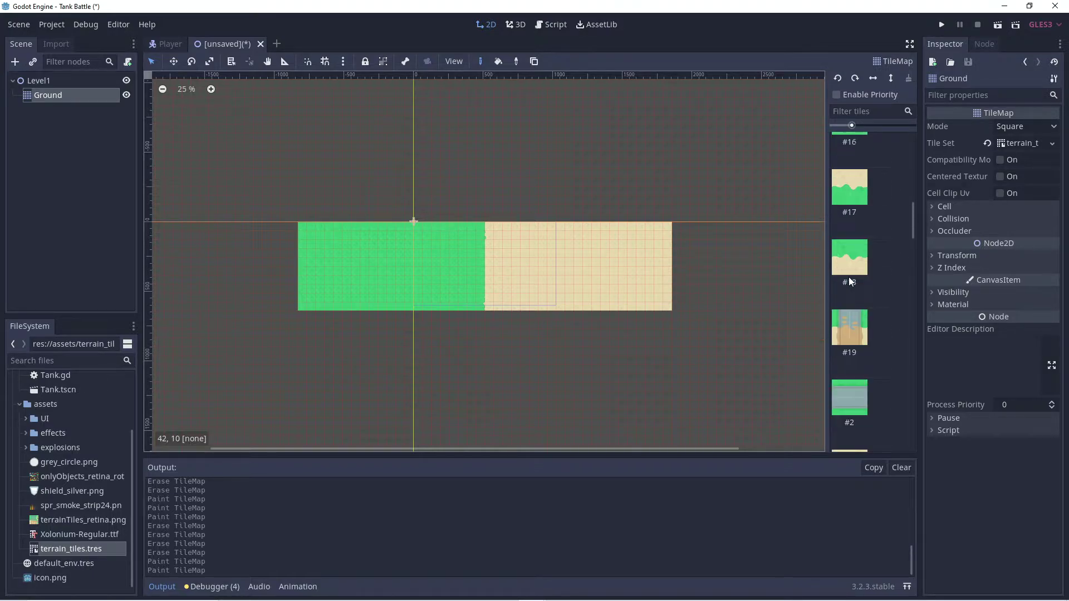
pyautogui.scroll(-3, 848, 276)
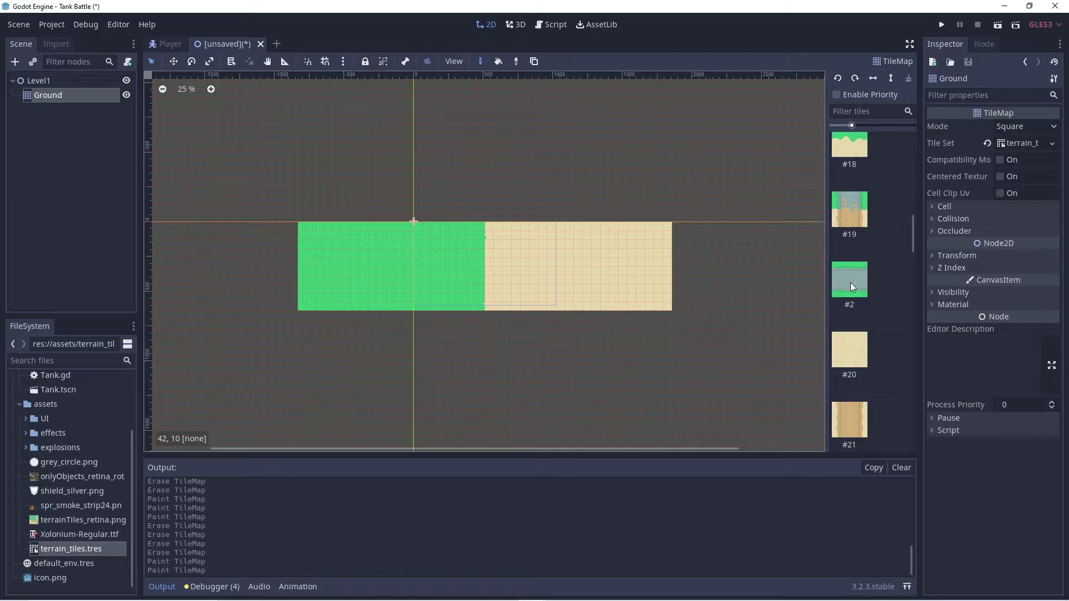
pyautogui.click(849, 280)
pyautogui.moveTo(301, 265); pyautogui.dragTo(469, 265)
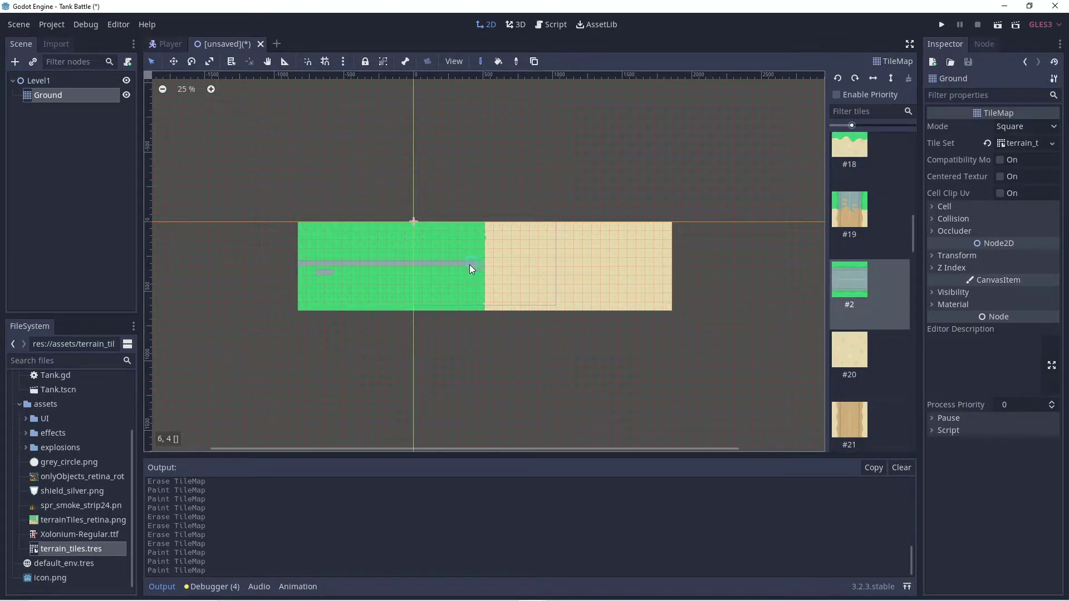
# Erase the stray road tiles below the road's left part and repaint the road there with tile #2.
pyautogui.rightClick(319, 270)
pyautogui.rightClick(329, 273)
pyautogui.rightClick(330, 272)
pyautogui.rightClick(331, 266)
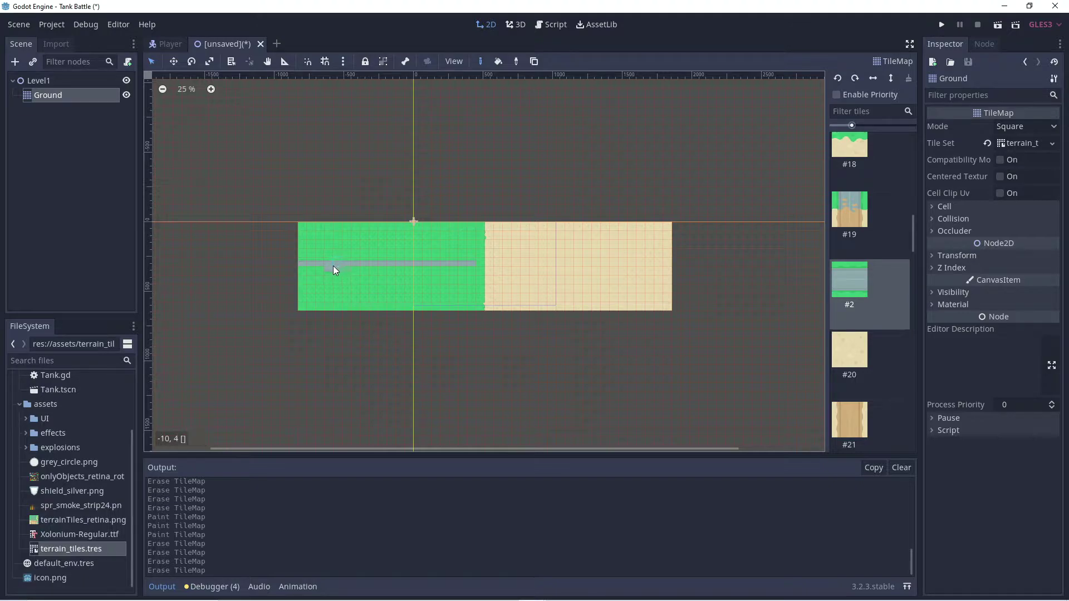
pyautogui.rightClick(330, 266)
pyautogui.rightClick(329, 262)
pyautogui.click(329, 262)
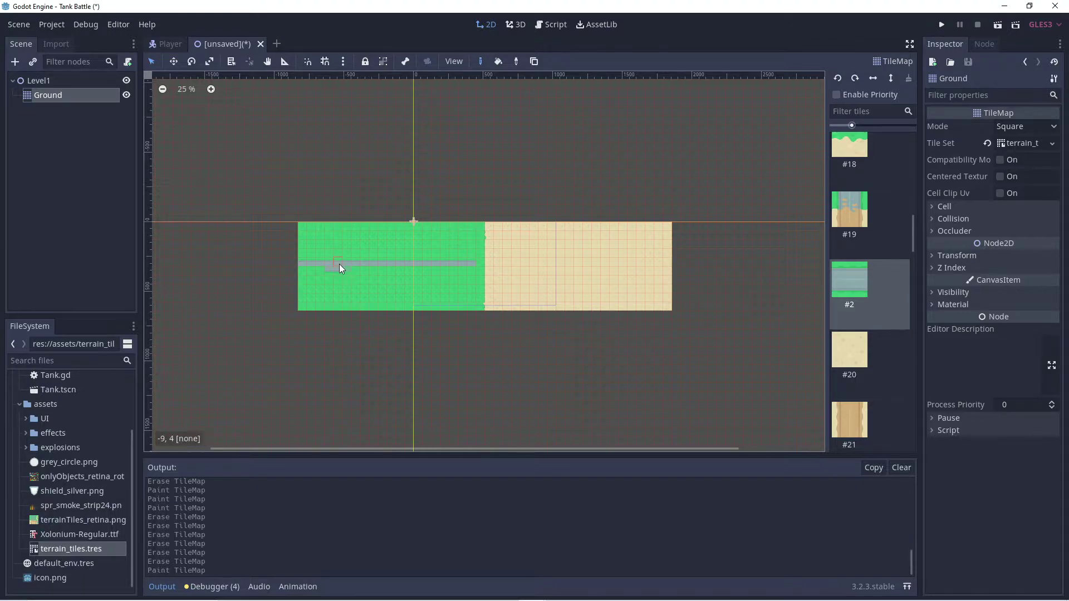
# Try a second row of road tile #2 below the road's left end and erase the overlapping tiles.
pyautogui.click(303, 270)
pyautogui.click(310, 271)
pyautogui.click(319, 272)
pyautogui.rightClick(323, 271)
pyautogui.rightClick(323, 271)
pyautogui.rightClick(311, 272)
pyautogui.rightClick(302, 271)
pyautogui.scroll(20, 302, 272)
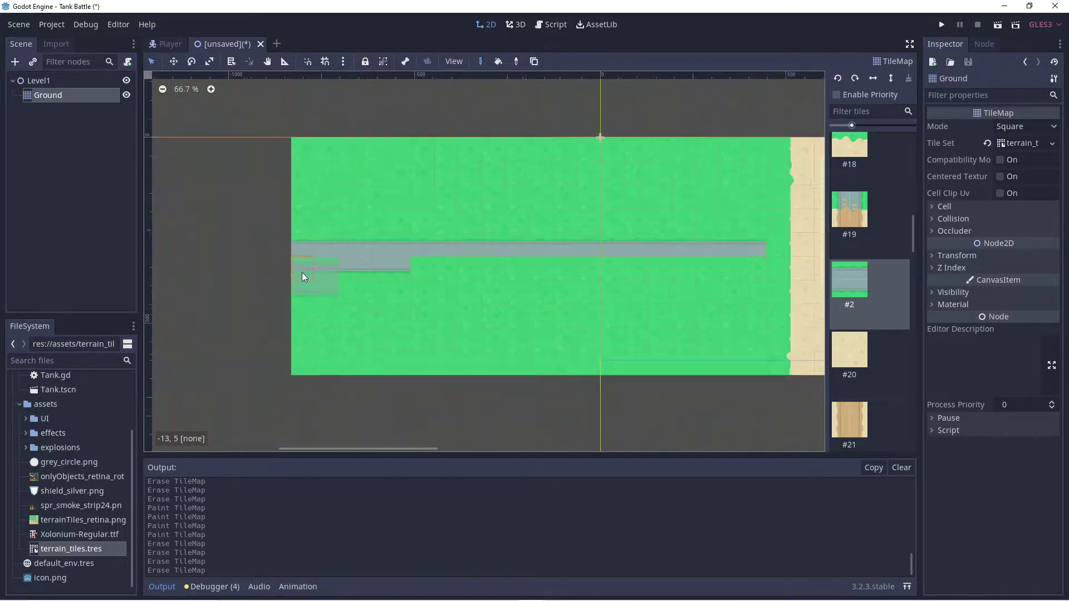
pyautogui.rightClick(345, 262)
pyautogui.rightClick(346, 263)
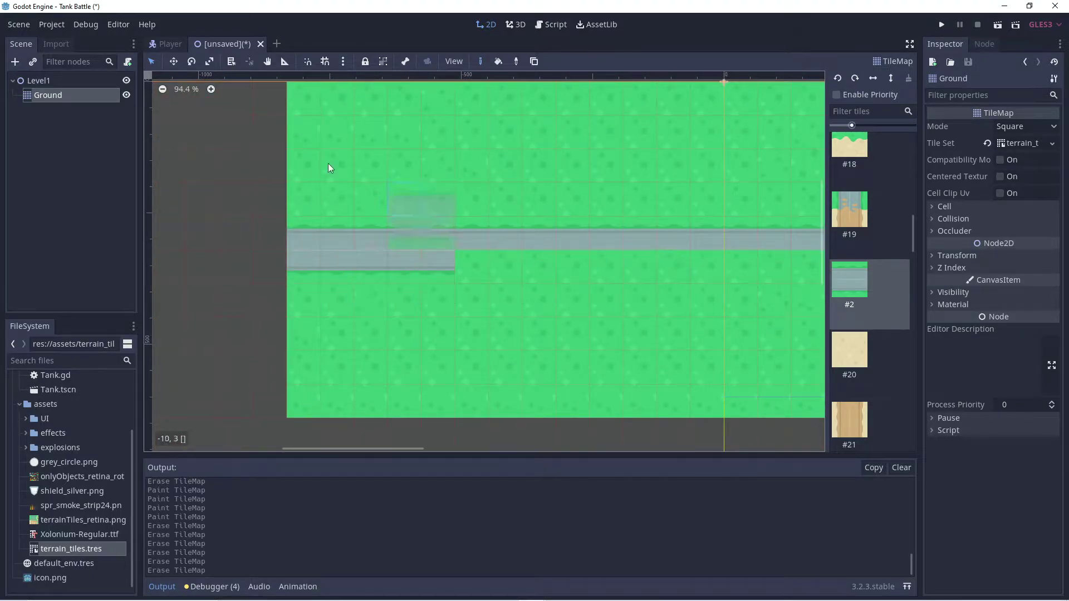
# Set the Ground TileMap's cell size to 128 by 128.
pyautogui.click(941, 206)
pyautogui.click(1014, 220)
pyautogui.write('128')
pyautogui.press('Tab')
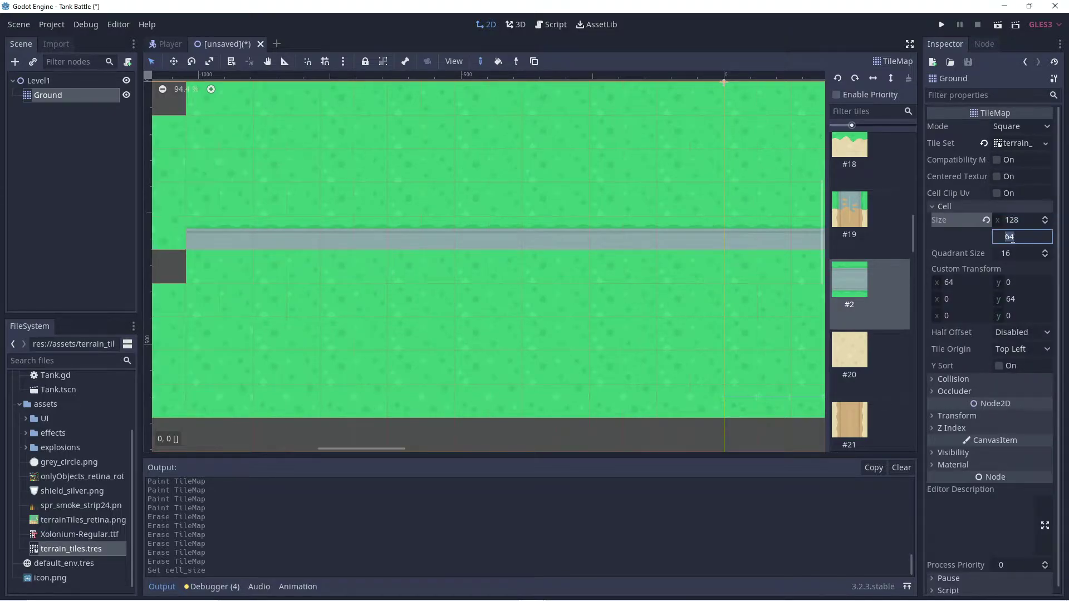
pyautogui.write('128')
pyautogui.press('Return')
# Fill the empty gaps in the grass area with grass tile #0.
pyautogui.scroll(-5, 482, 216)
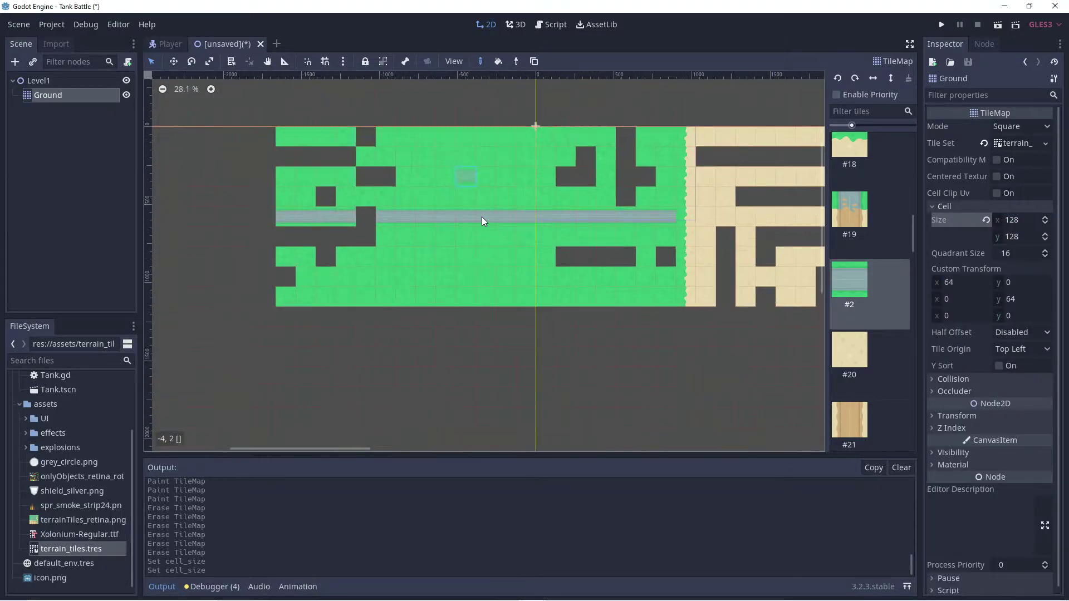
pyautogui.scroll(5, 838, 346)
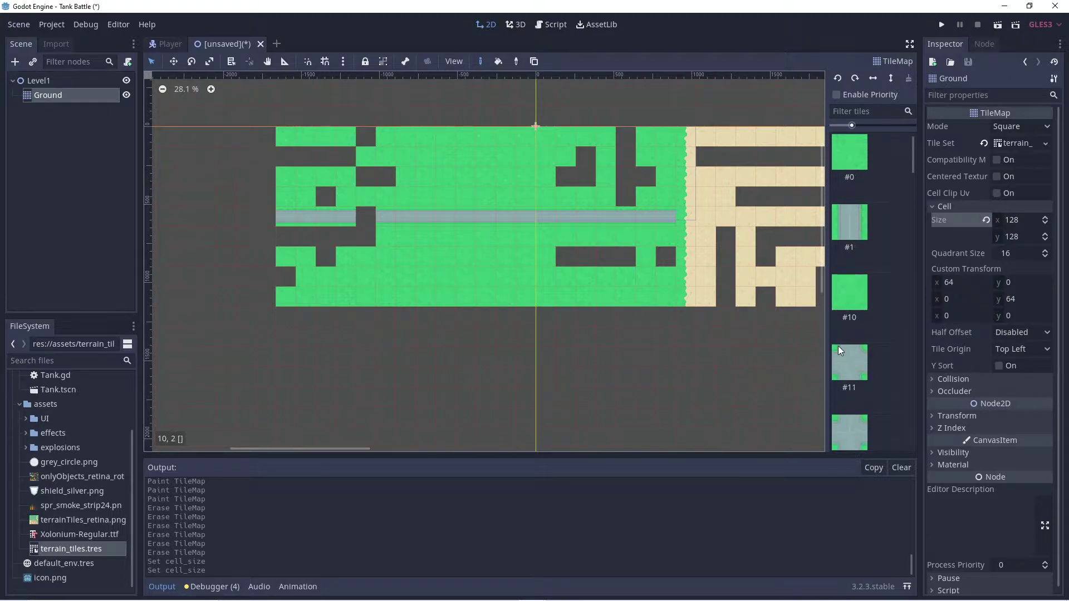
pyautogui.click(849, 159)
pyautogui.moveTo(620, 136); pyautogui.dragTo(633, 175)
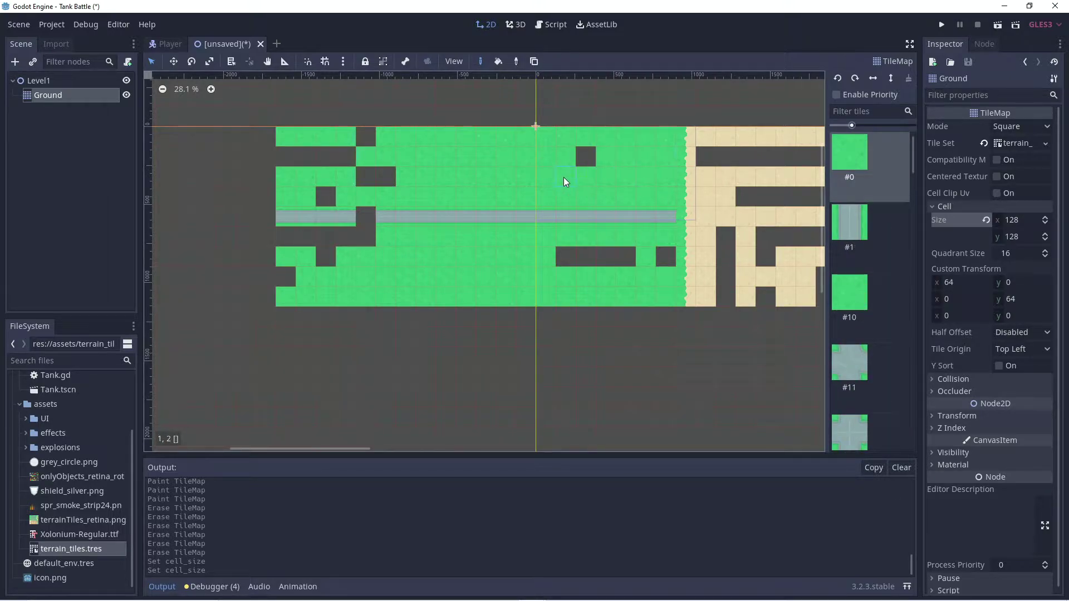
pyautogui.moveTo(564, 178); pyautogui.dragTo(586, 157)
pyautogui.moveTo(559, 258); pyautogui.dragTo(660, 255)
pyautogui.moveTo(291, 278); pyautogui.dragTo(296, 240)
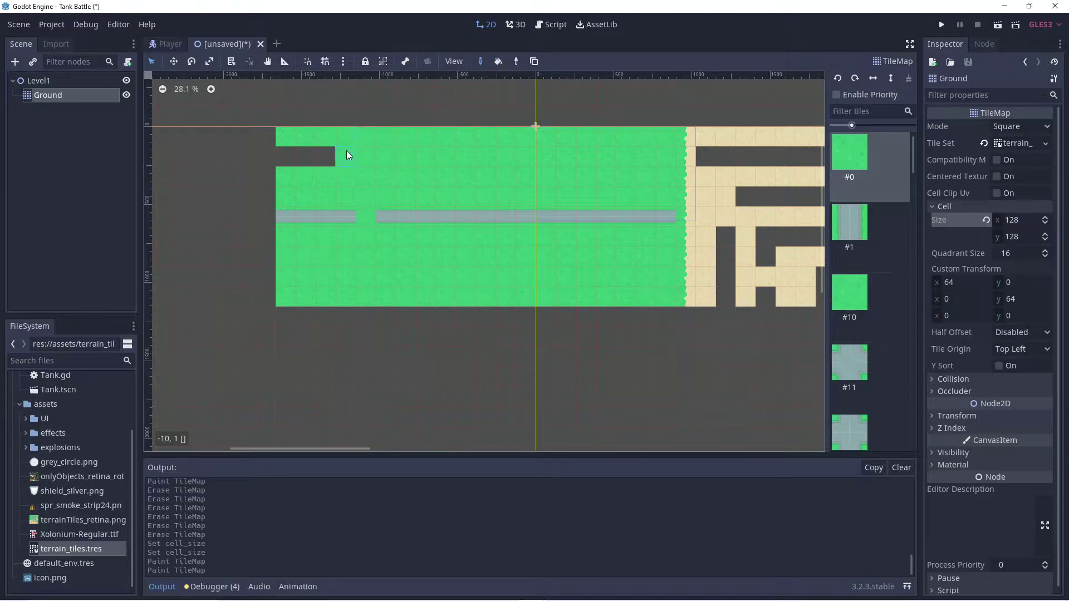
# Fill the empty gaps in the sand area with sand tile #20.
pyautogui.moveTo(294, 448); pyautogui.dragTo(574, 443)
pyautogui.scroll(-1, 820, 246)
pyautogui.scroll(-10, 855, 302)
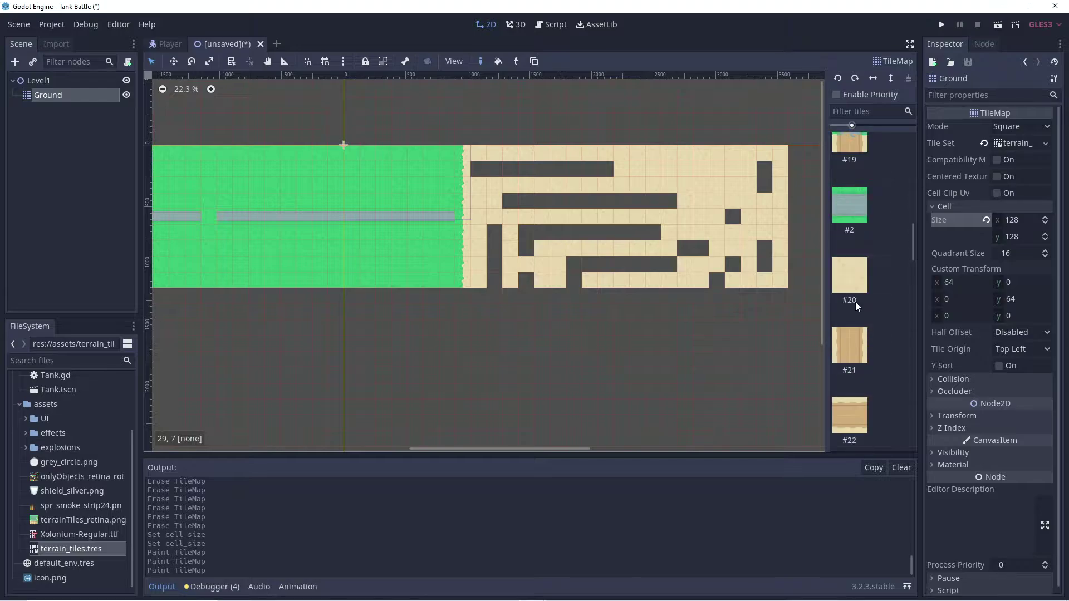
pyautogui.click(855, 302)
pyautogui.moveTo(737, 262); pyautogui.dragTo(772, 171)
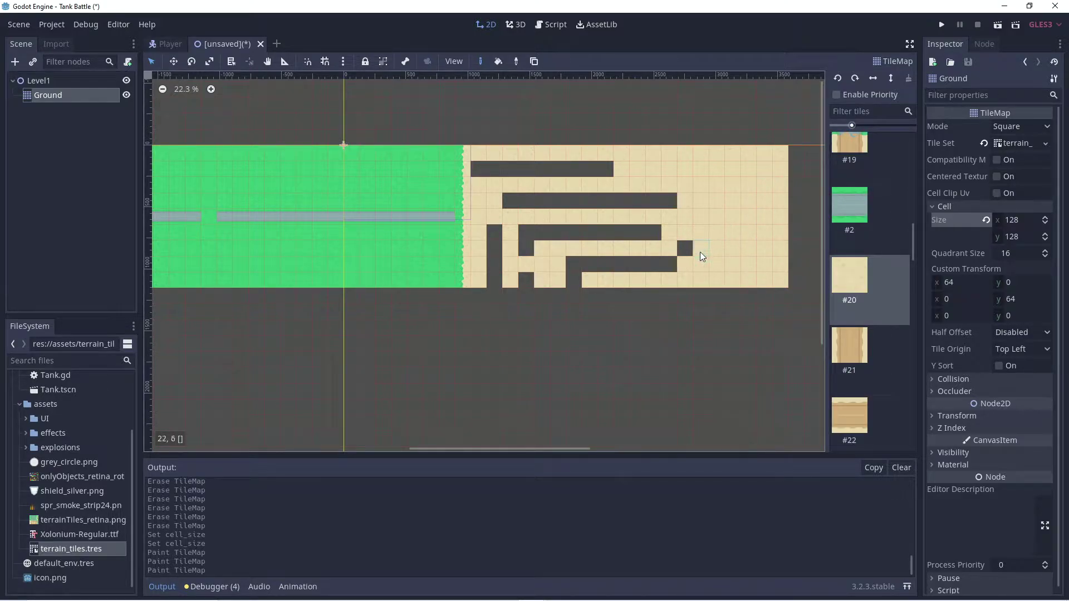
pyautogui.moveTo(700, 252); pyautogui.dragTo(592, 266)
pyautogui.moveTo(531, 235)
pyautogui.mouseDown()
pyautogui.moveTo(662, 202)
pyautogui.moveTo(519, 203)
pyautogui.moveTo(476, 172)
pyautogui.moveTo(512, 199)
pyautogui.moveTo(493, 284)
pyautogui.mouseUp()
# Close the gap in the grass road with horizontal road tile #2.
pyautogui.moveTo(479, 448)
pyautogui.mouseDown()
pyautogui.moveTo(388, 444)
pyautogui.moveTo(412, 444)
pyautogui.mouseUp()
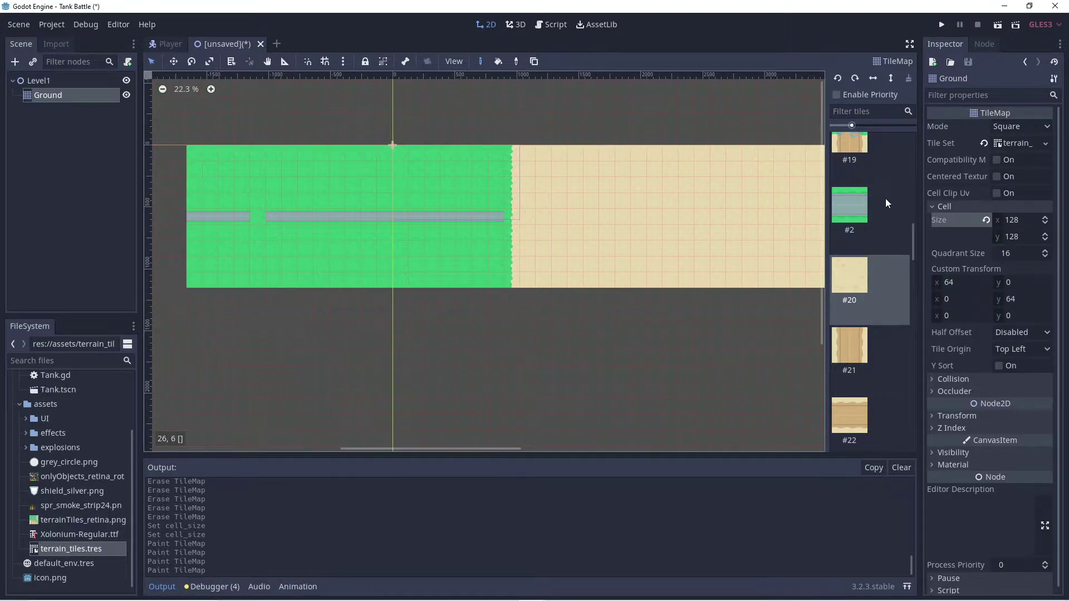
pyautogui.click(885, 199)
pyautogui.click(261, 220)
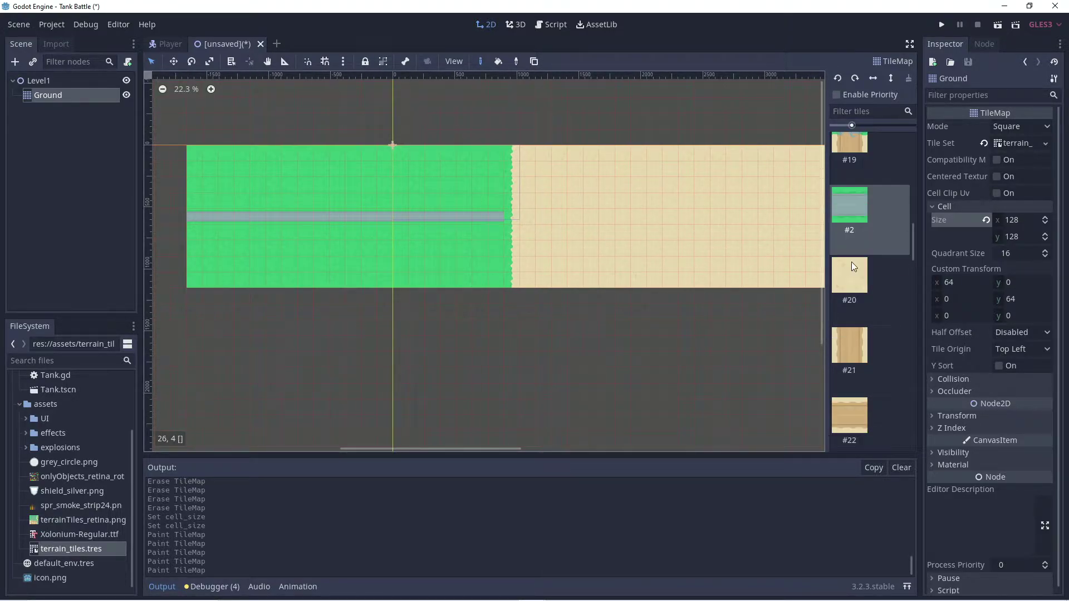
# Continue the road from the grass border across the sand area with horizontal sand road tile #22.
pyautogui.scroll(-5, 850, 261)
pyautogui.scroll(-8, 852, 263)
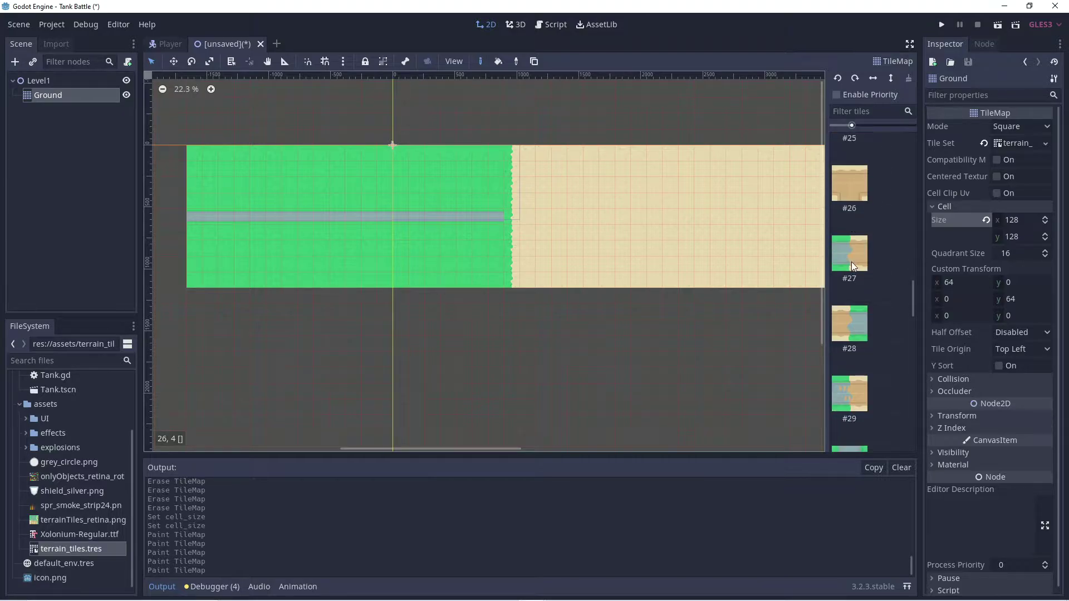
pyautogui.scroll(-8, 851, 262)
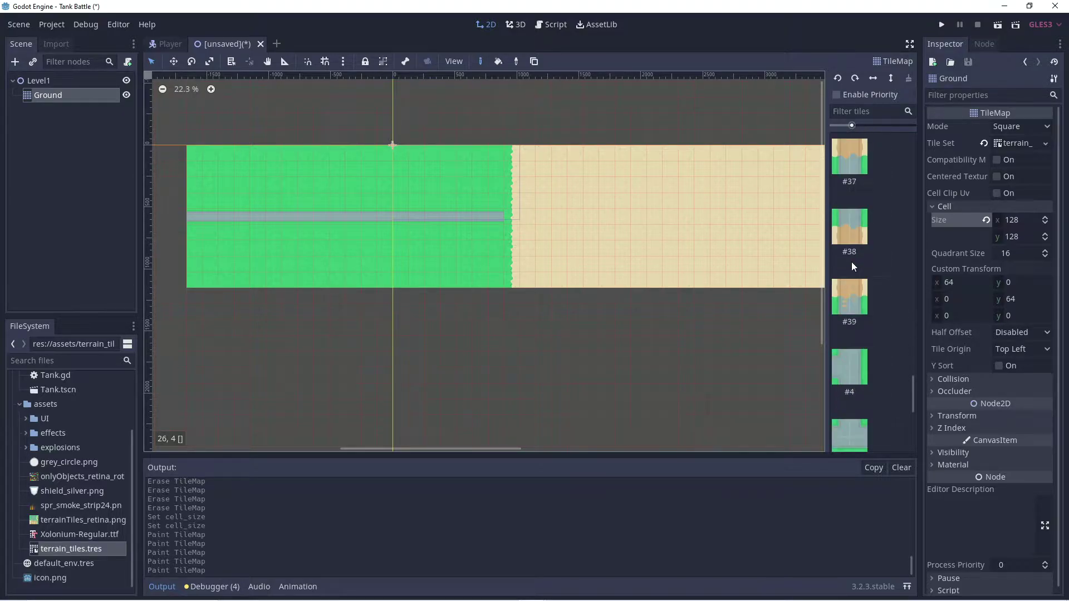
pyautogui.scroll(8, 851, 262)
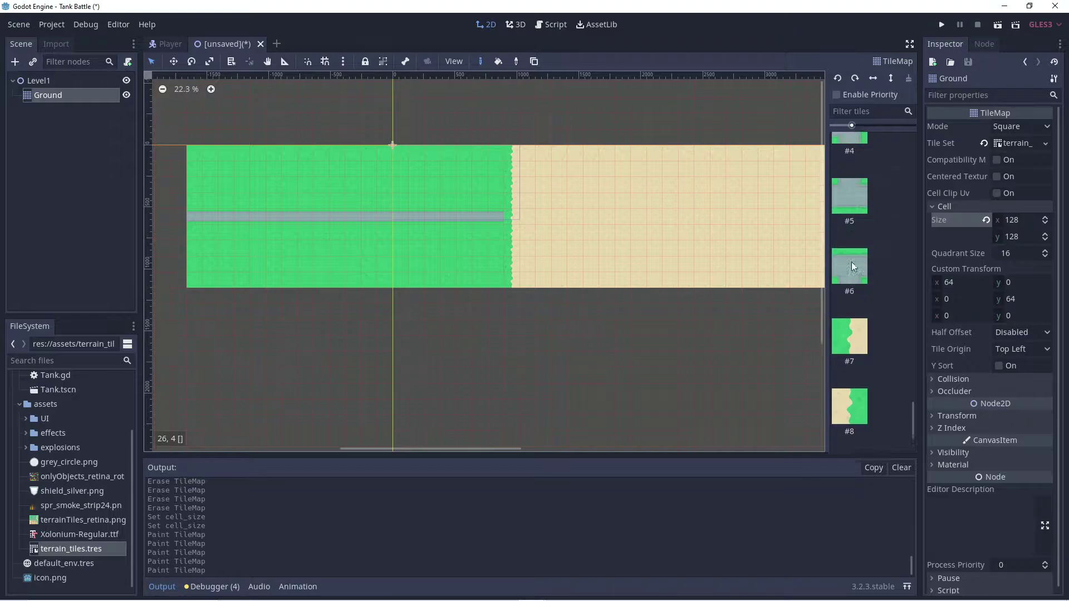
pyautogui.scroll(6, 850, 261)
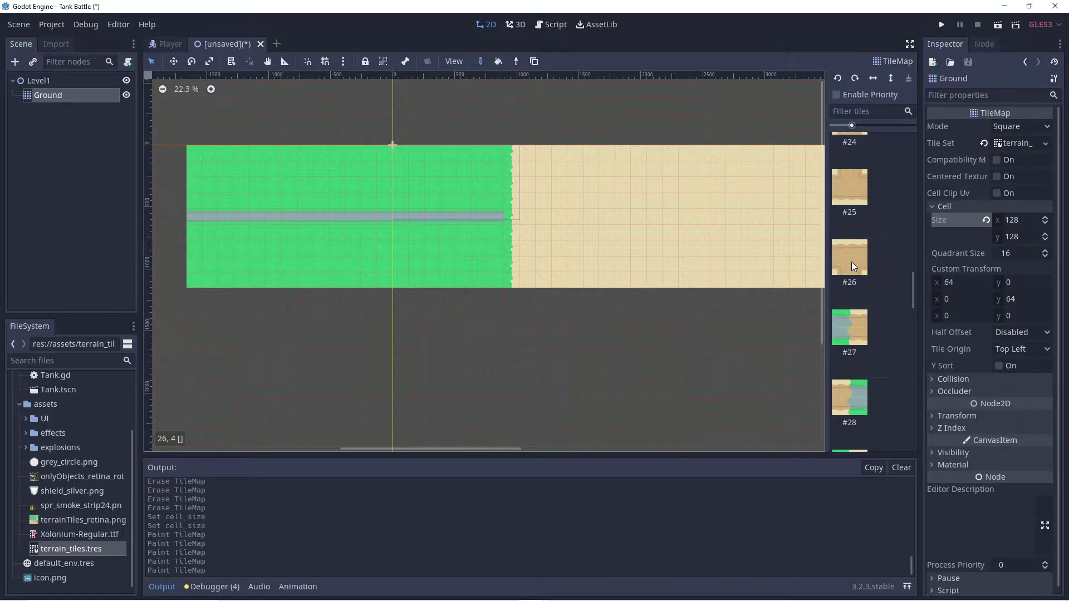
pyautogui.scroll(-3, 850, 261)
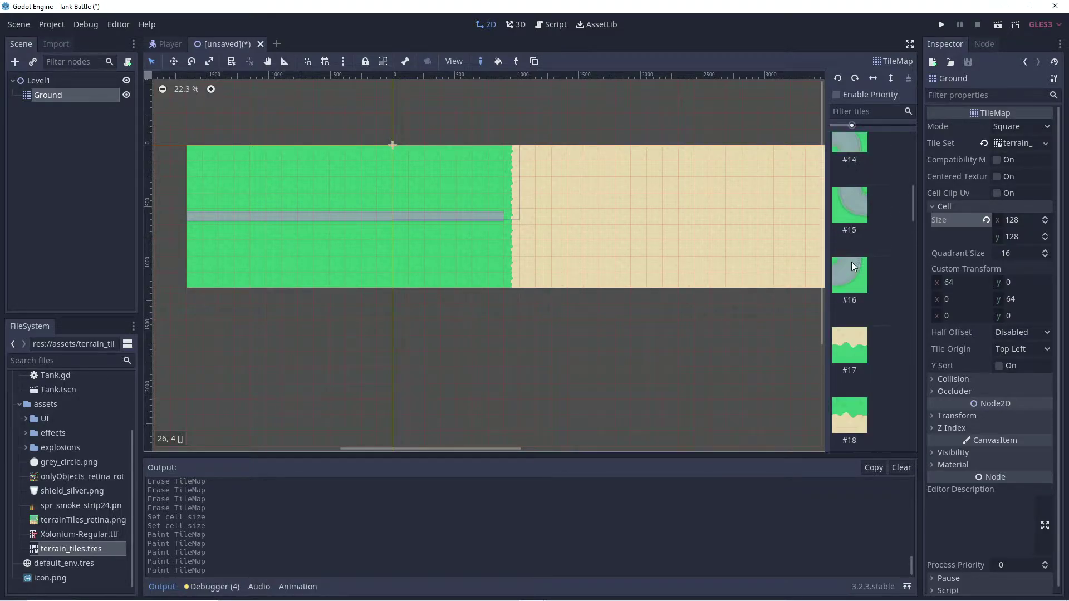
pyautogui.scroll(-1, 850, 261)
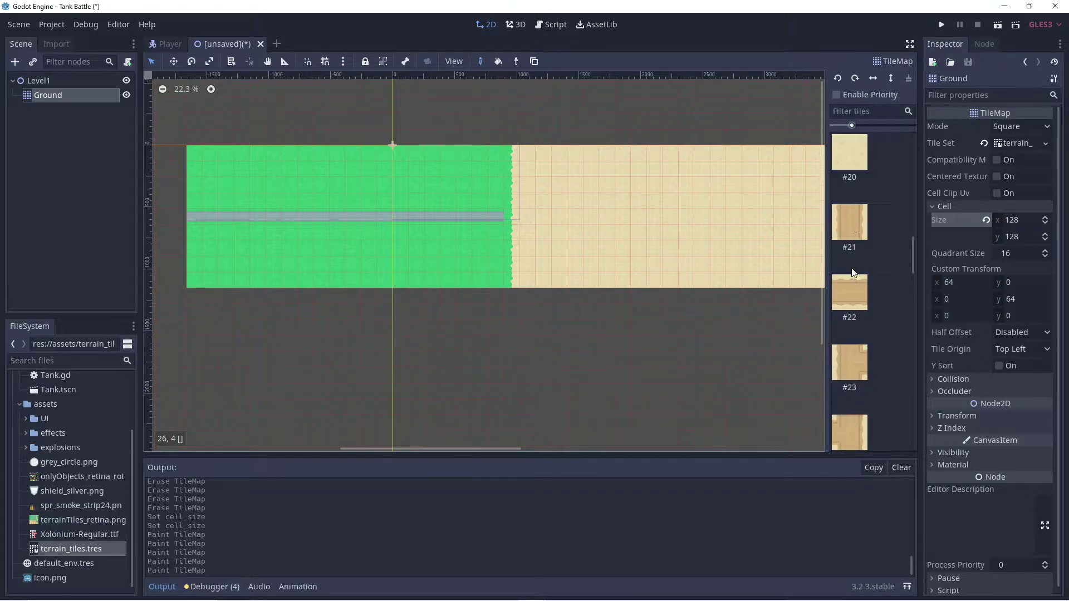
pyautogui.click(850, 281)
pyautogui.moveTo(516, 216); pyautogui.dragTo(556, 218)
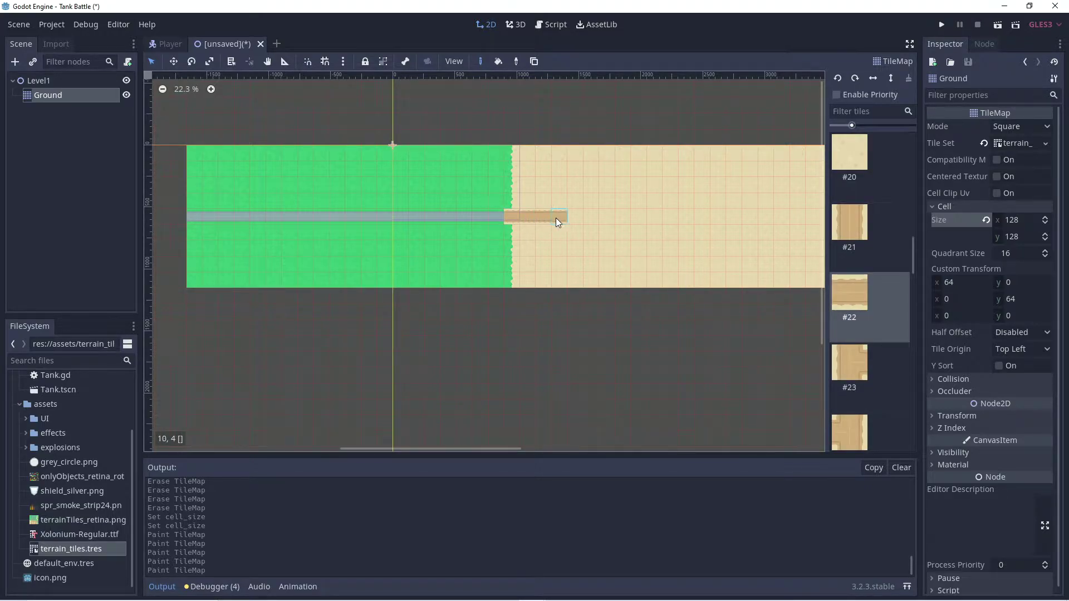
pyautogui.moveTo(750, 212); pyautogui.dragTo(830, 243)
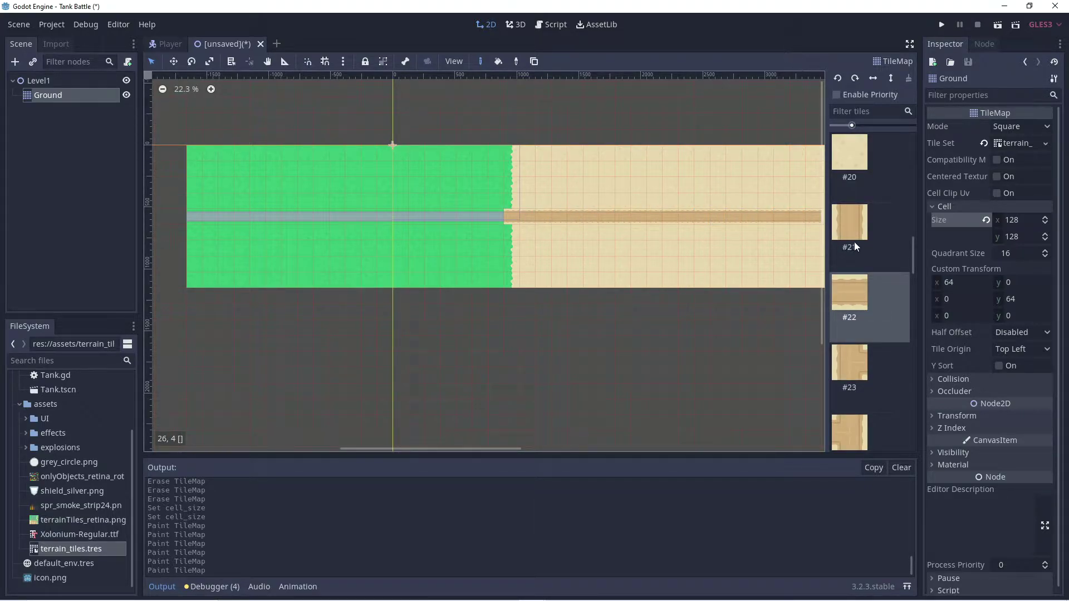
# Place road transition tile #27 where the grass road meets the sand road.
pyautogui.scroll(9, 856, 246)
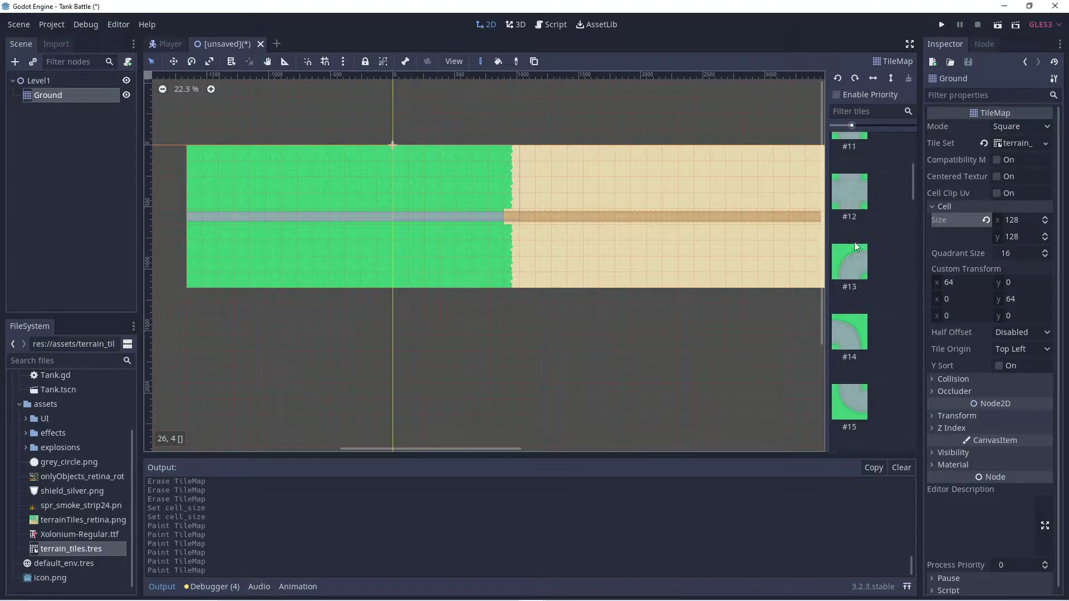
pyautogui.scroll(-14, 856, 246)
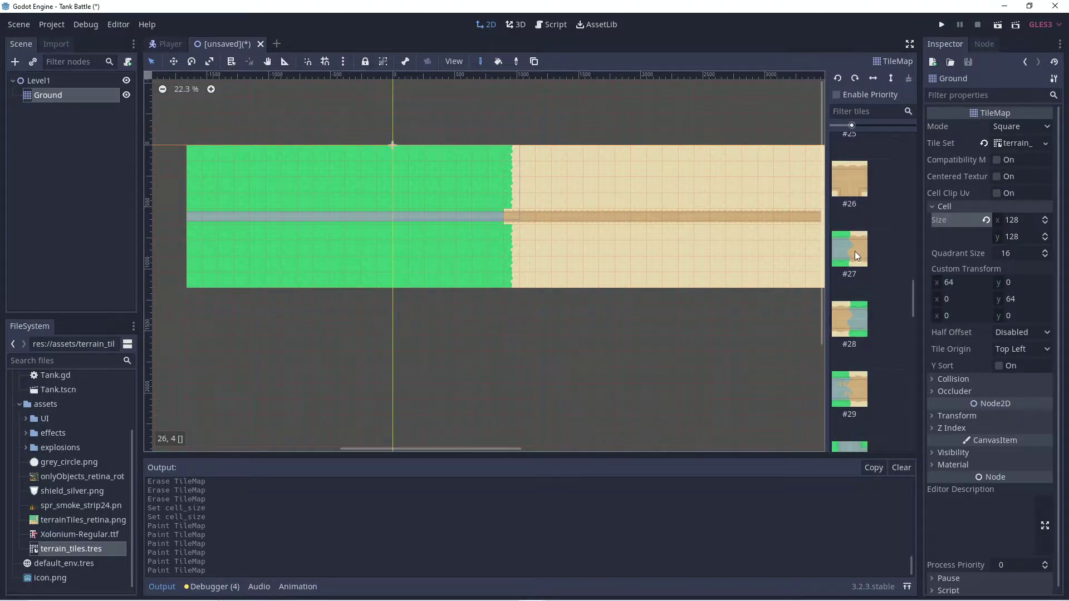
pyautogui.click(850, 250)
pyautogui.click(504, 220)
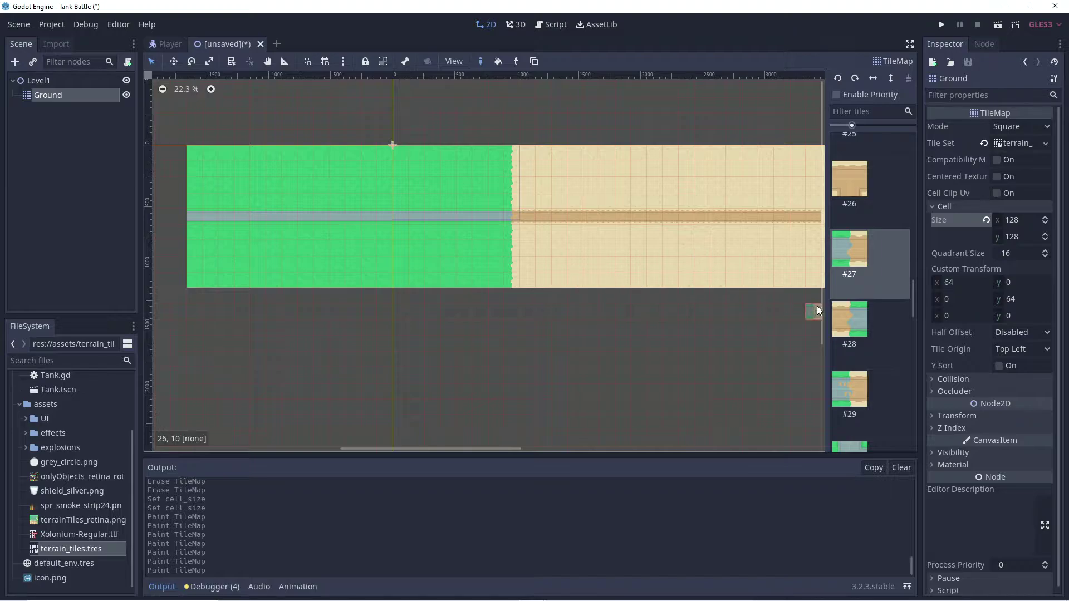
# Place crossing tile #32 on the sand road at cell 15, 4 and curved sand road tile #33 directly above it.
pyautogui.scroll(-3, 870, 351)
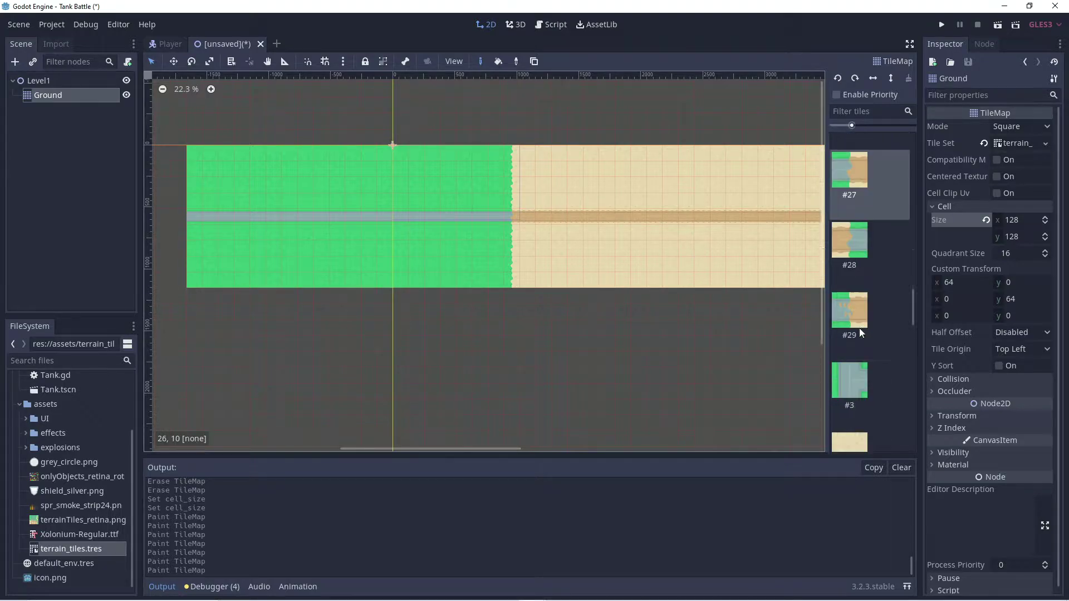
pyautogui.scroll(-4, 859, 329)
pyautogui.click(856, 323)
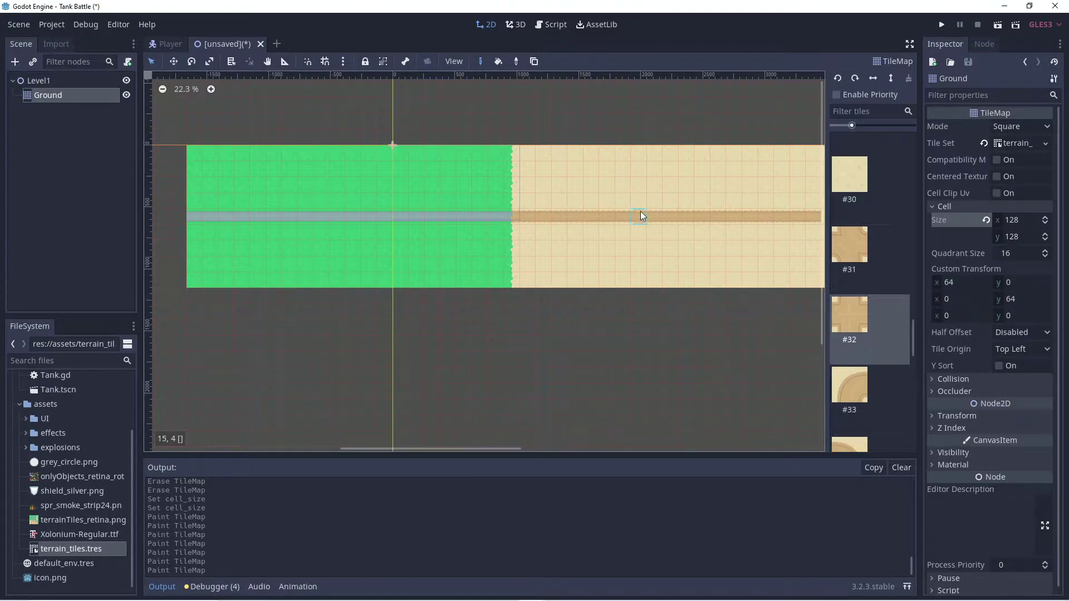
pyautogui.click(639, 216)
pyautogui.click(855, 386)
pyautogui.click(639, 206)
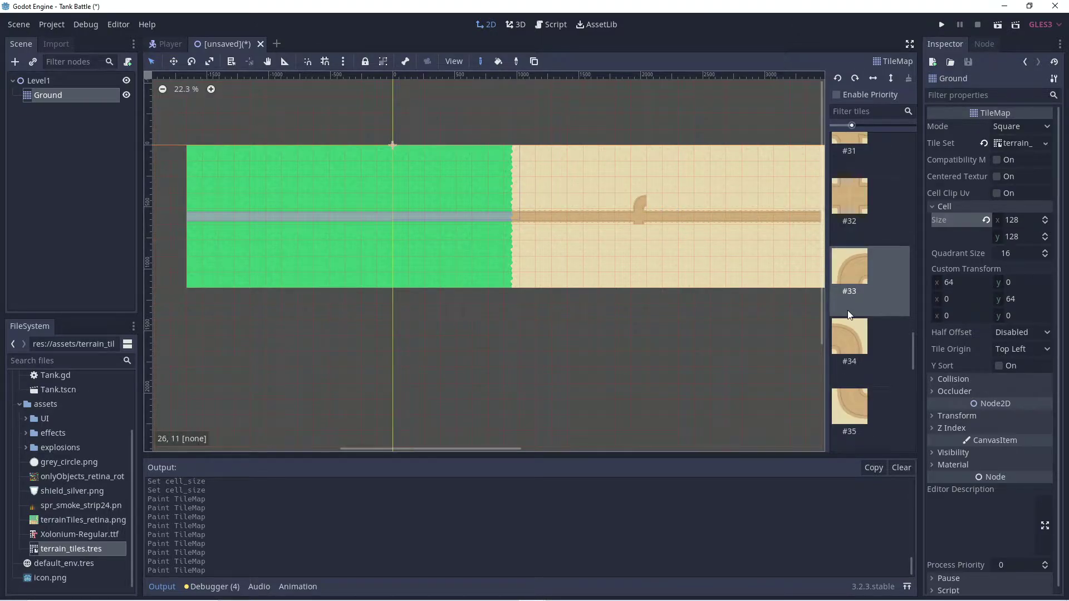
# Replace the curved tile above the crossing with vertical sand road tile #21.
pyautogui.scroll(4, 848, 314)
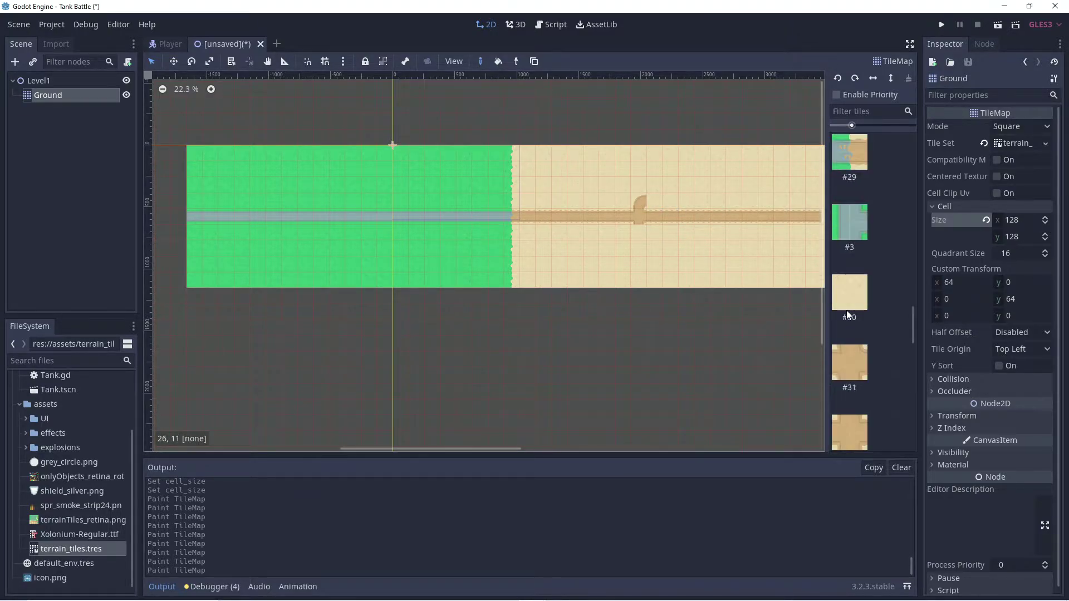
pyautogui.scroll(6, 847, 309)
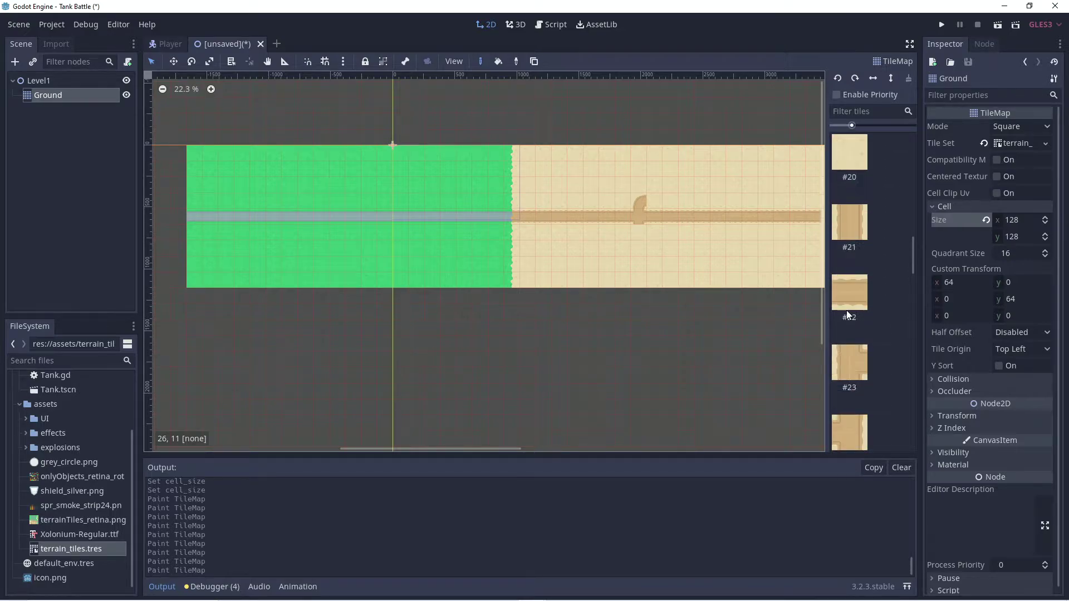
pyautogui.click(844, 258)
pyautogui.click(640, 196)
# Place curved sand road tile #33 on top of the vertical road tile above the crossing.
pyautogui.scroll(-1, 640, 196)
pyautogui.scroll(-3, 841, 316)
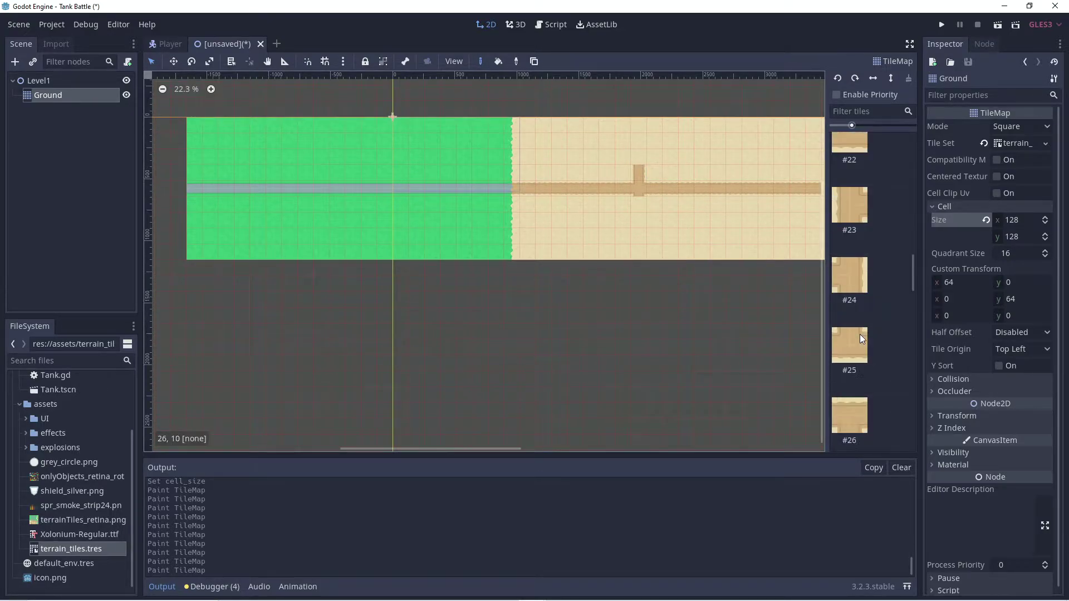
pyautogui.scroll(4, 860, 334)
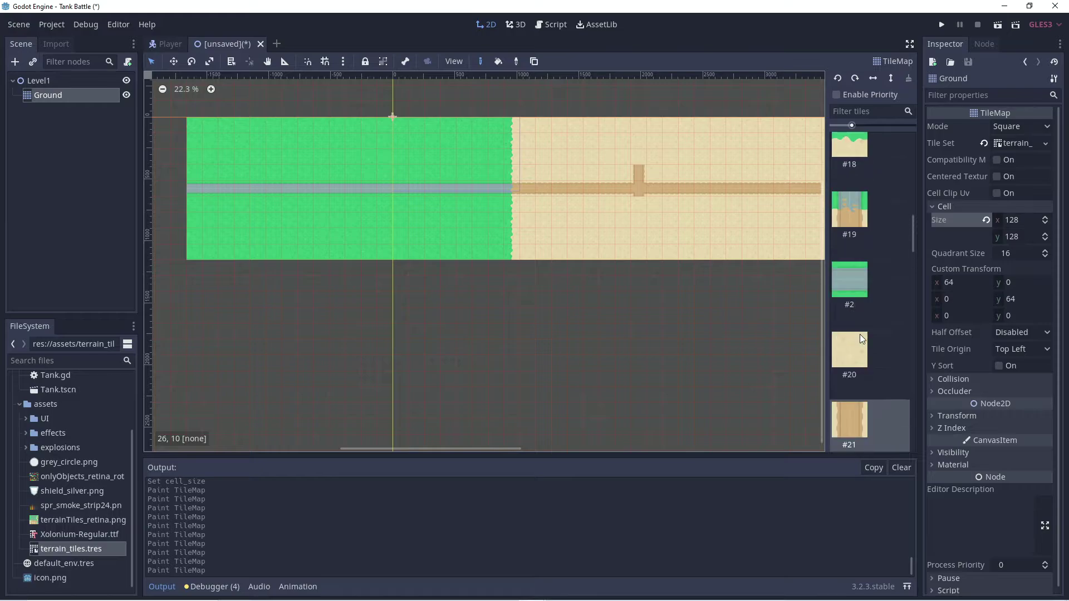
pyautogui.scroll(-10, 859, 334)
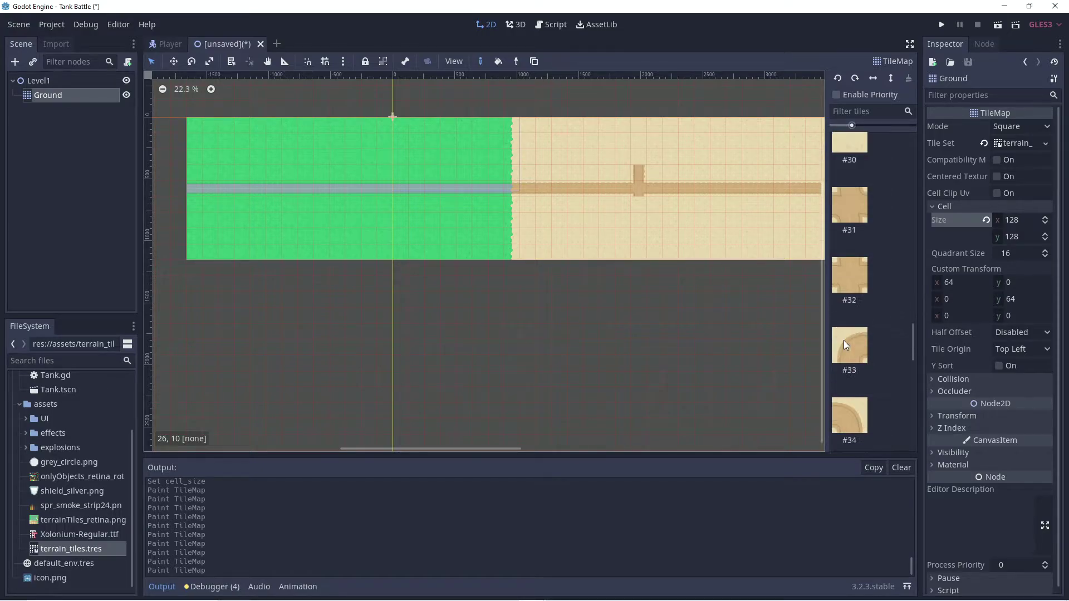
pyautogui.click(844, 341)
pyautogui.click(641, 161)
# Extend the upper branch from the curve with horizontal sand road tile #22 to the main road's end column.
pyautogui.scroll(8, 844, 337)
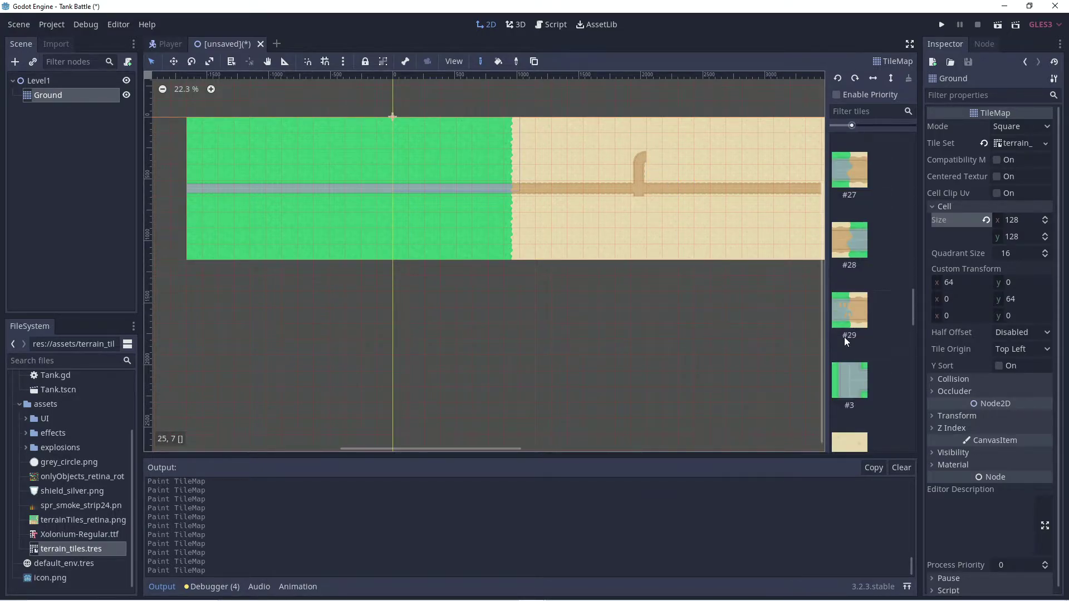
pyautogui.scroll(2, 843, 337)
pyautogui.click(848, 273)
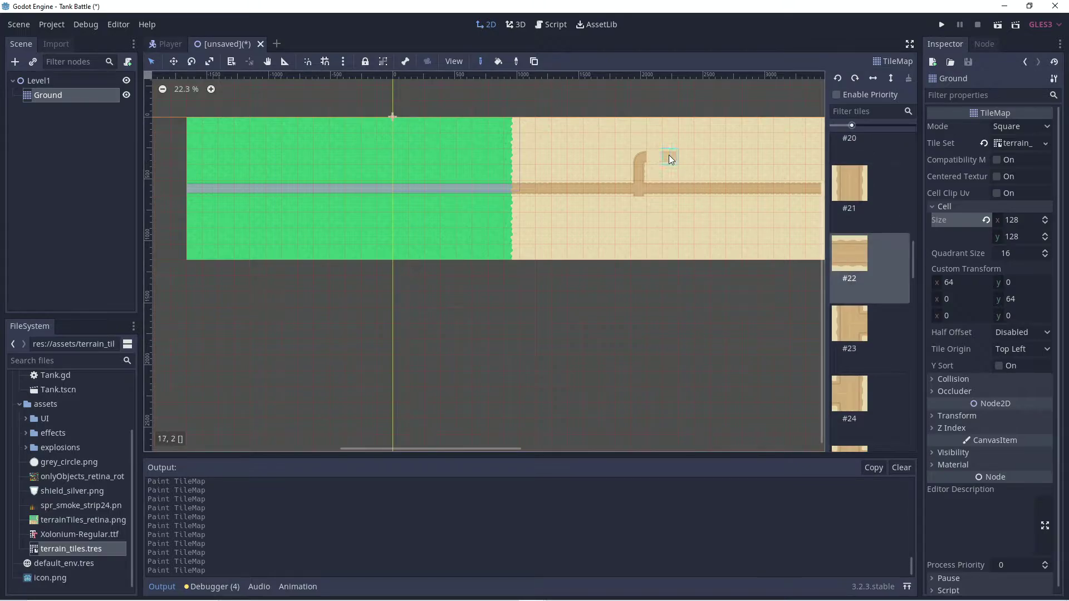
pyautogui.moveTo(666, 157); pyautogui.dragTo(719, 159)
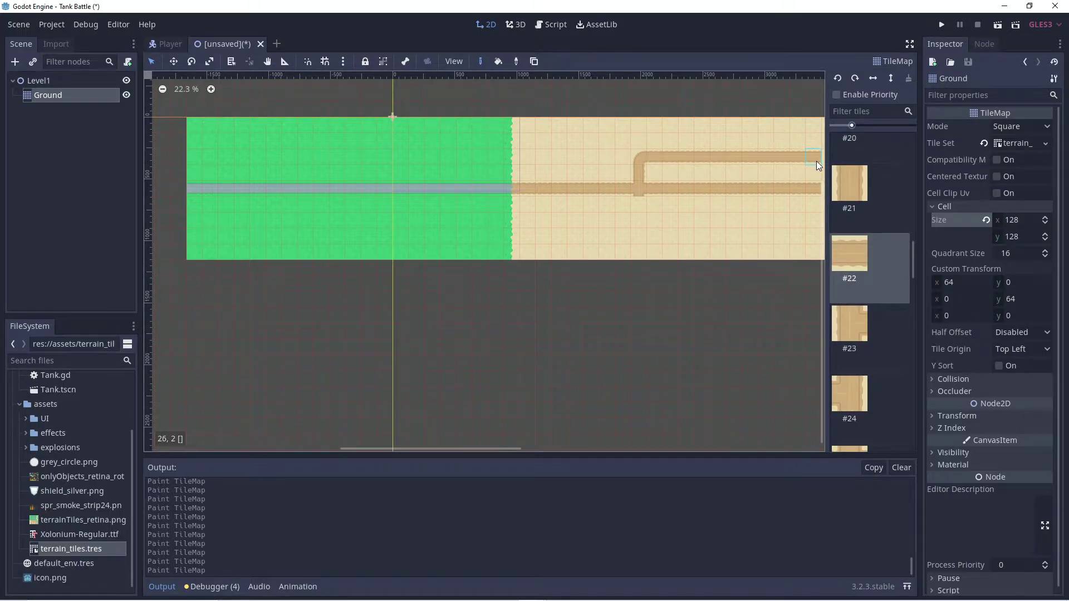
# Place curved sand road tile #36 directly below the crossing and curved tile #33 in the cell to its left.
pyautogui.scroll(-1, 857, 356)
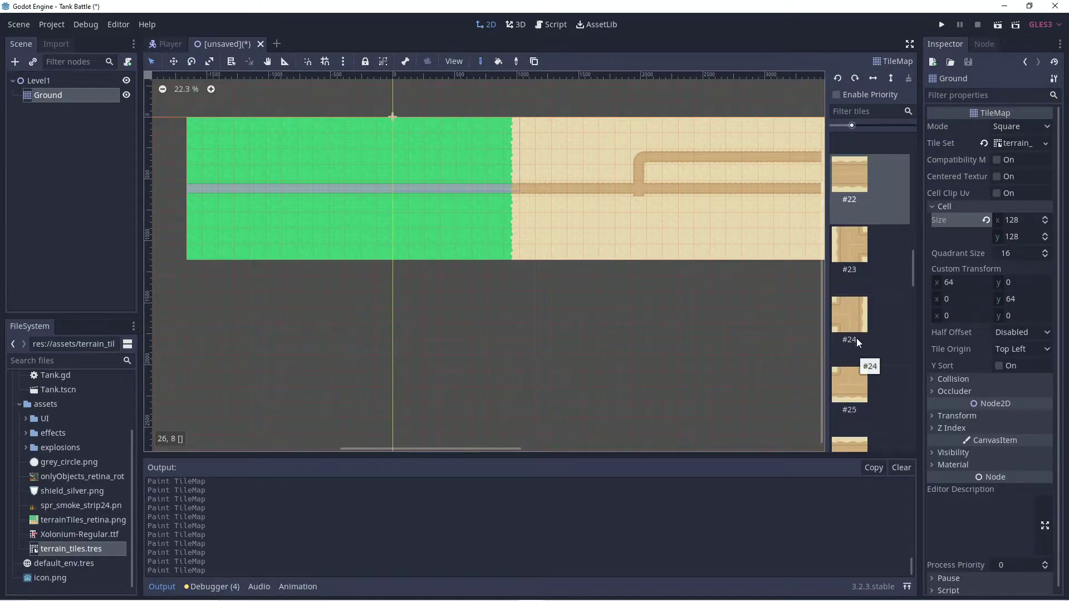
pyautogui.scroll(-3, 850, 295)
pyautogui.scroll(-2, 850, 296)
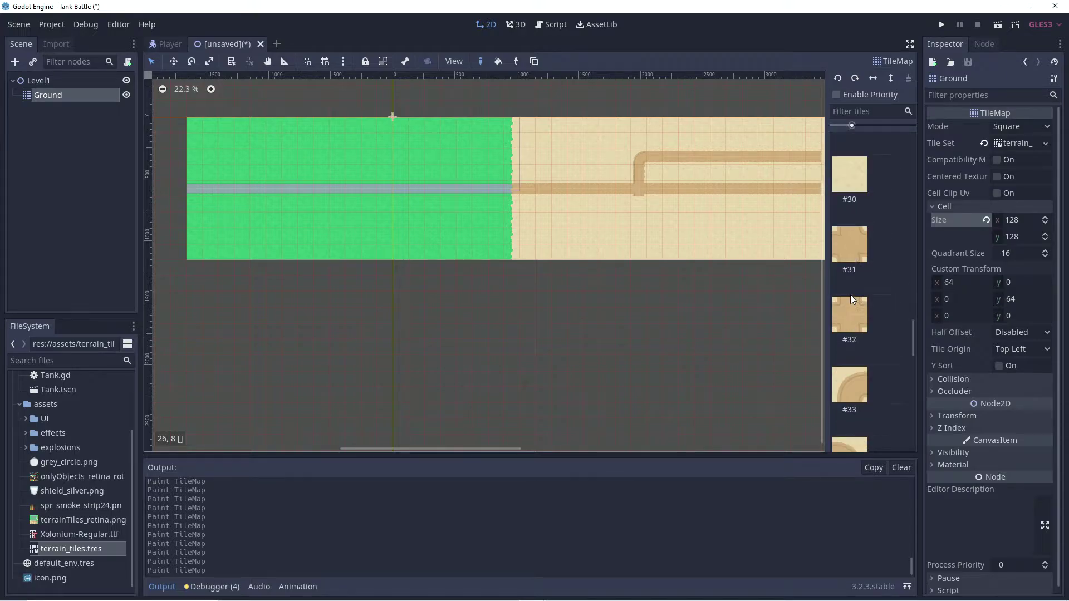
pyautogui.click(849, 397)
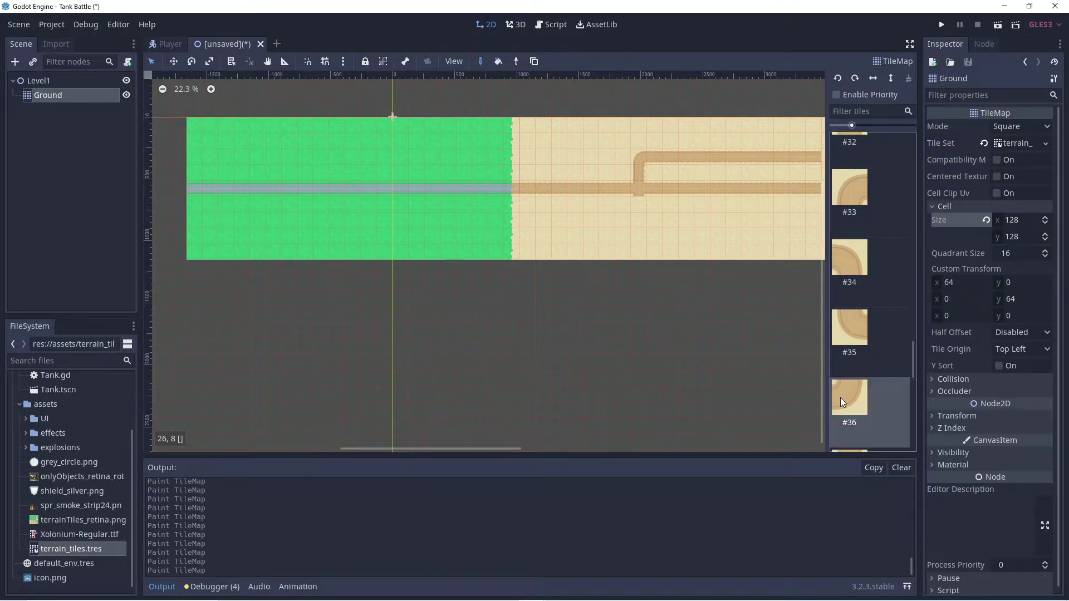
pyautogui.click(640, 209)
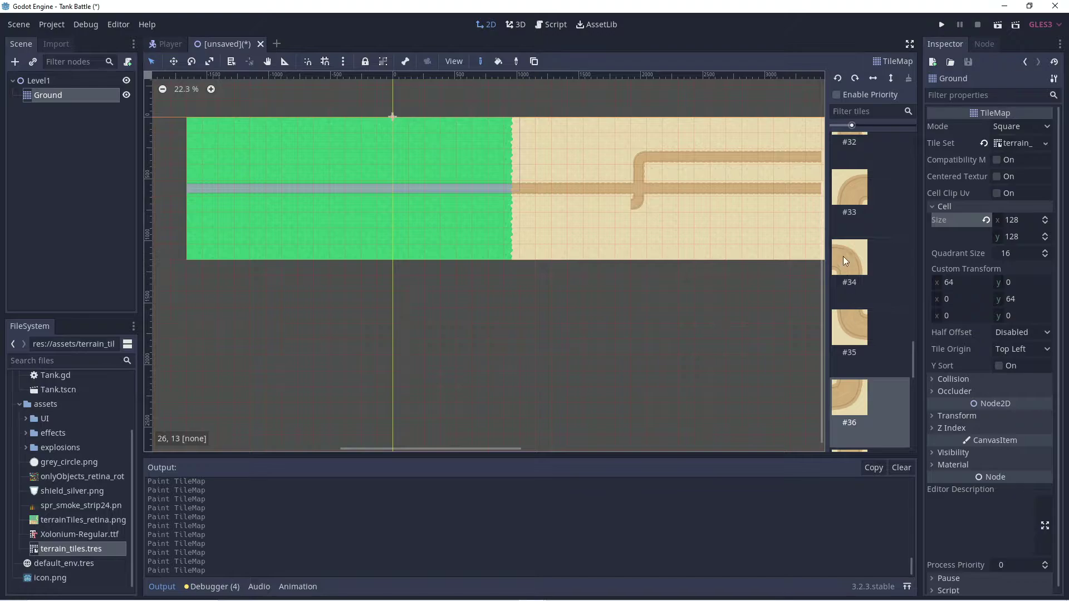
pyautogui.click(849, 199)
pyautogui.click(618, 204)
# Extend the lower branch down to the sand area's bottom edge with vertical sand road tile #21.
pyautogui.scroll(3, 850, 383)
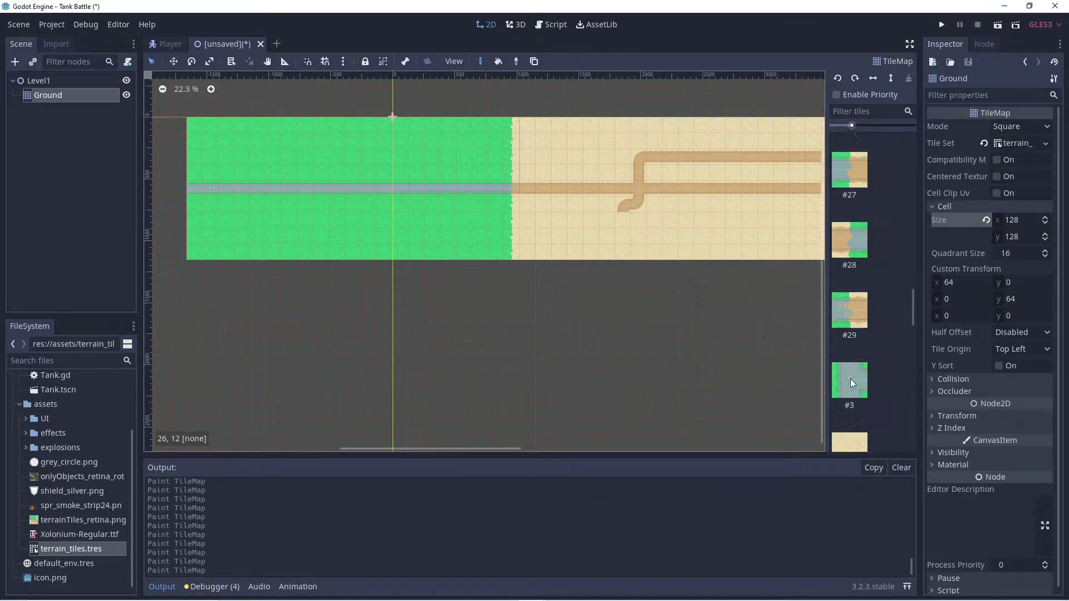
pyautogui.scroll(6, 850, 383)
pyautogui.click(849, 223)
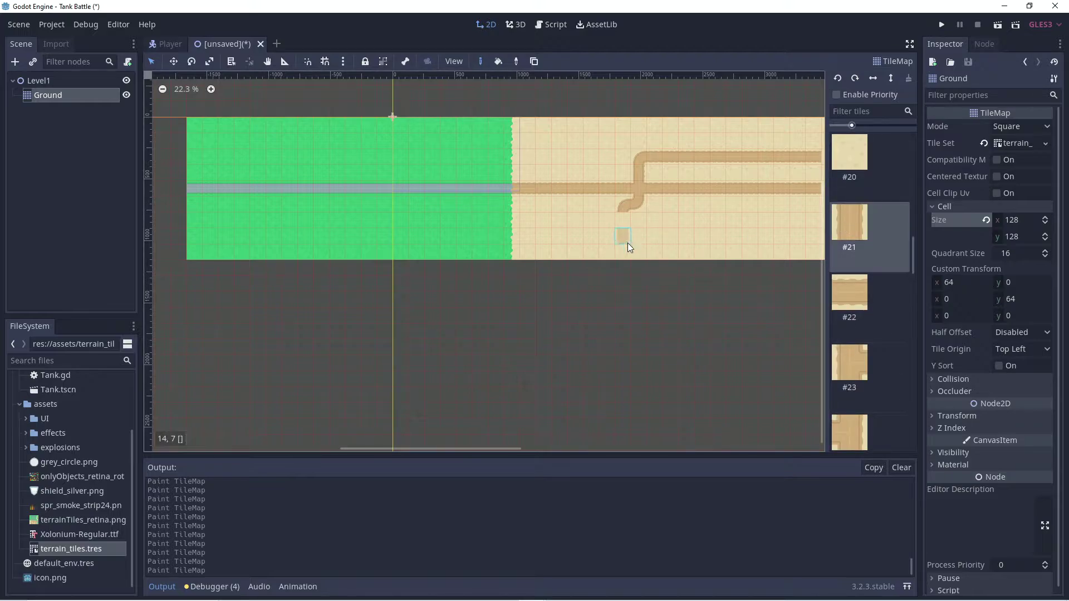
pyautogui.moveTo(626, 220); pyautogui.dragTo(626, 252)
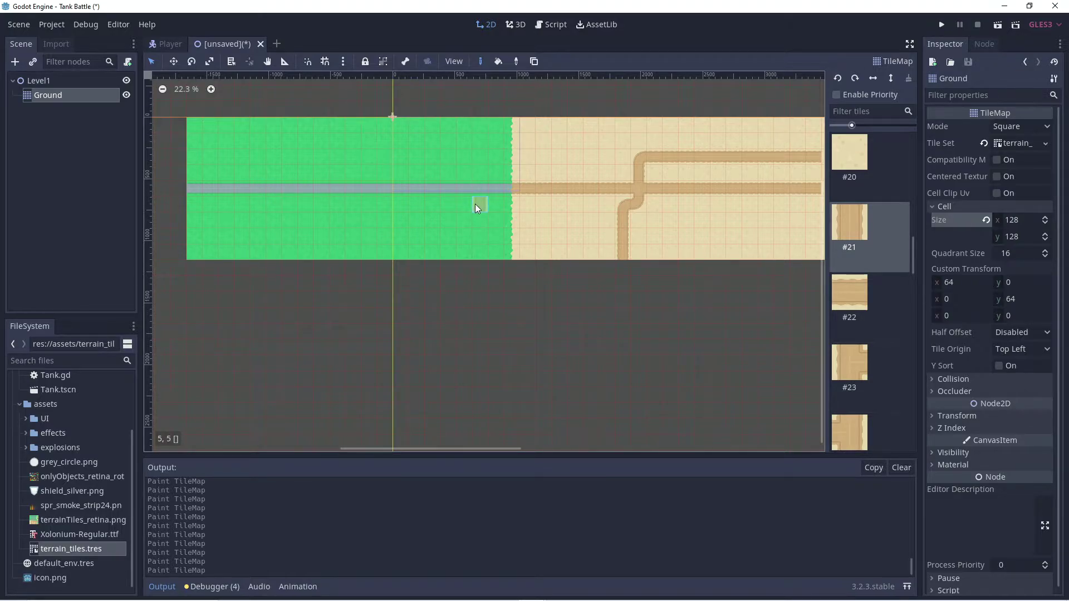
# Save the scene as Level1.tscn in a new Levels folder.
pyautogui.hotkey('ctrl', 's')
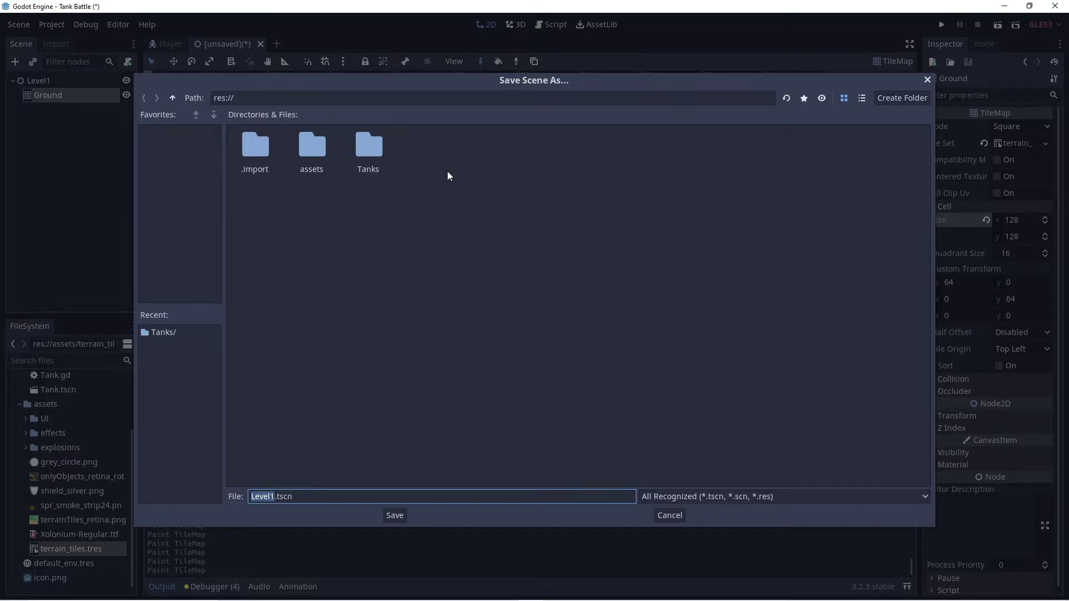
pyautogui.click(902, 98)
pyautogui.write('L')
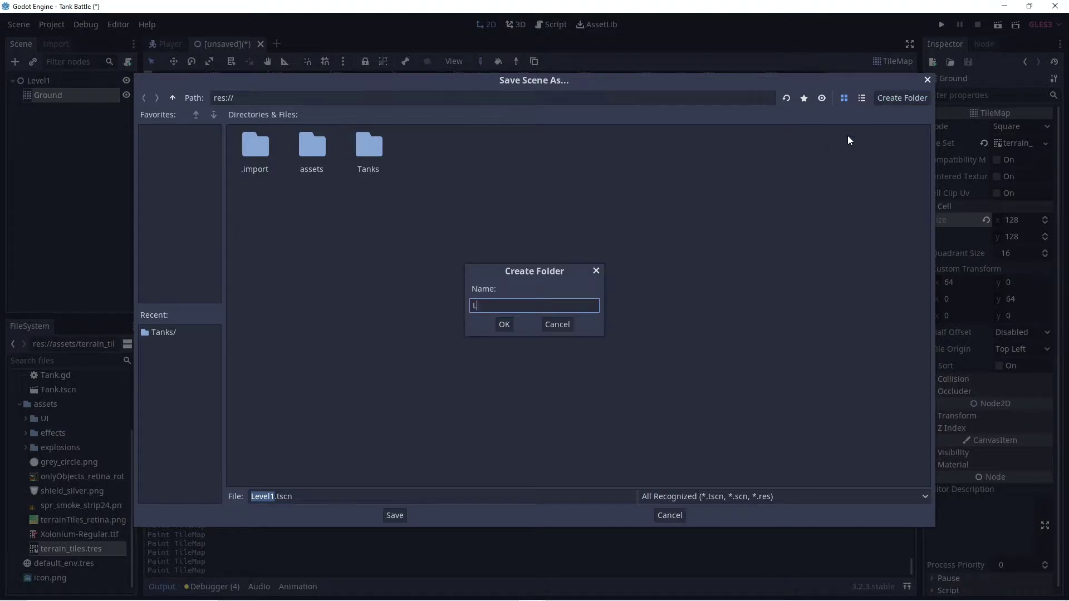
pyautogui.write('evels')
pyautogui.click(504, 325)
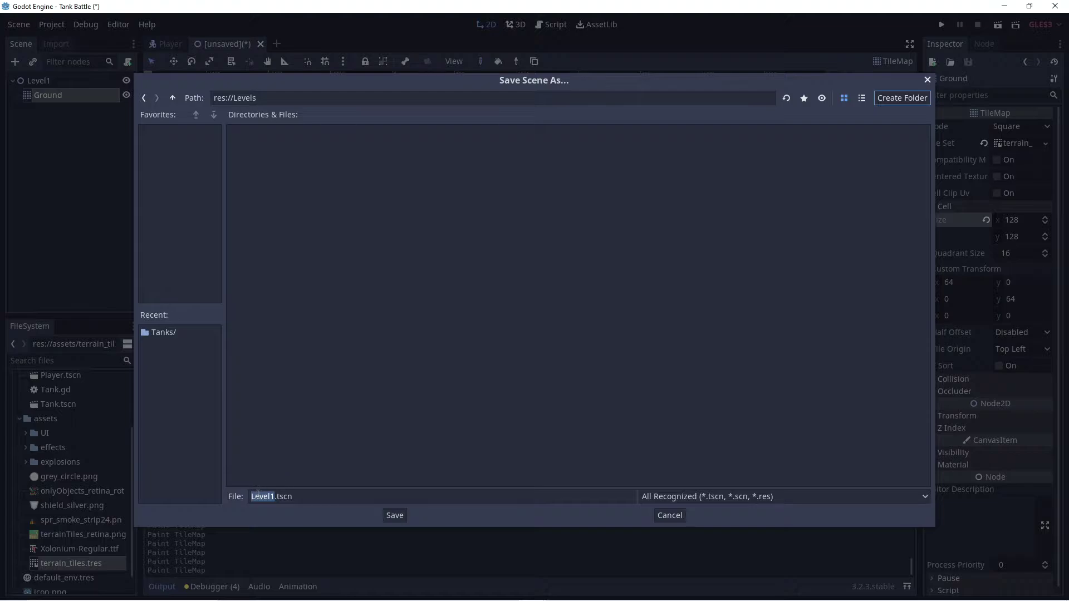
pyautogui.click(390, 516)
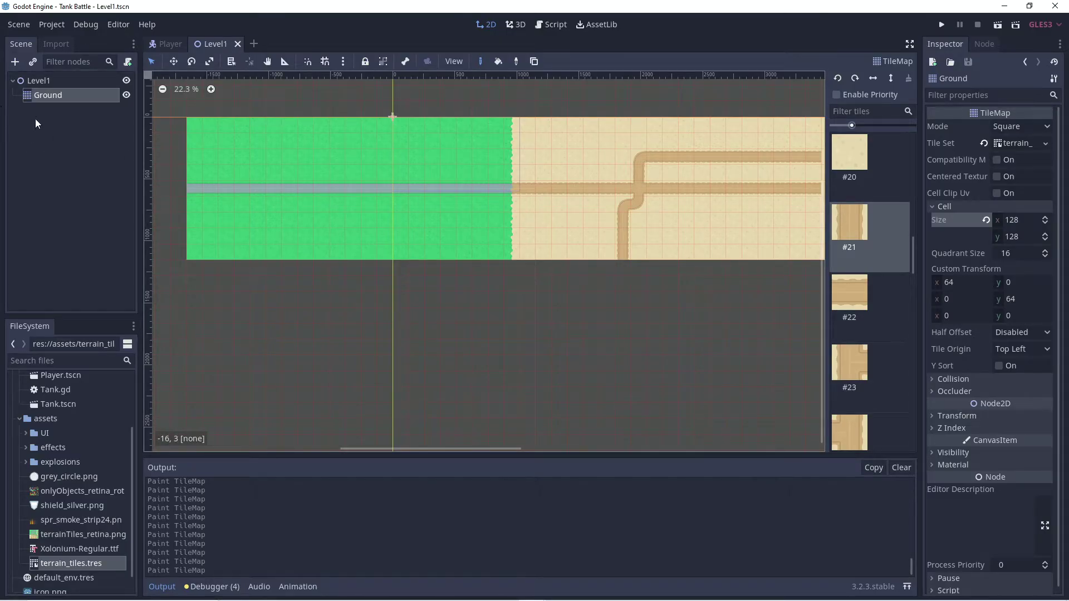
# Instance Tanks/Player.tscn as a child of the Level1 root node.
pyautogui.click(36, 81)
pyautogui.click(33, 62)
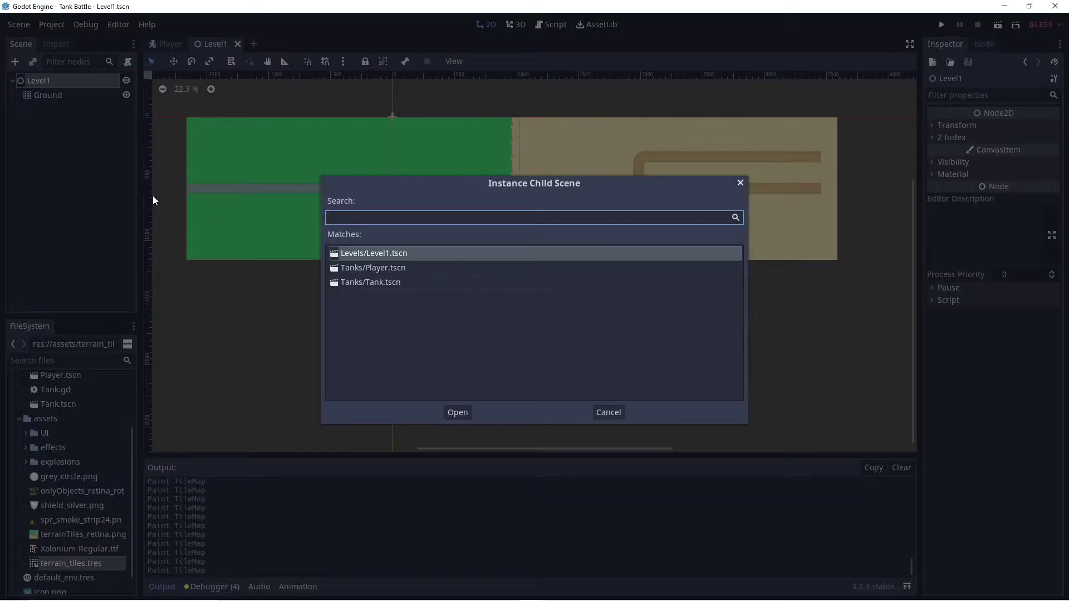
pyautogui.click(374, 268)
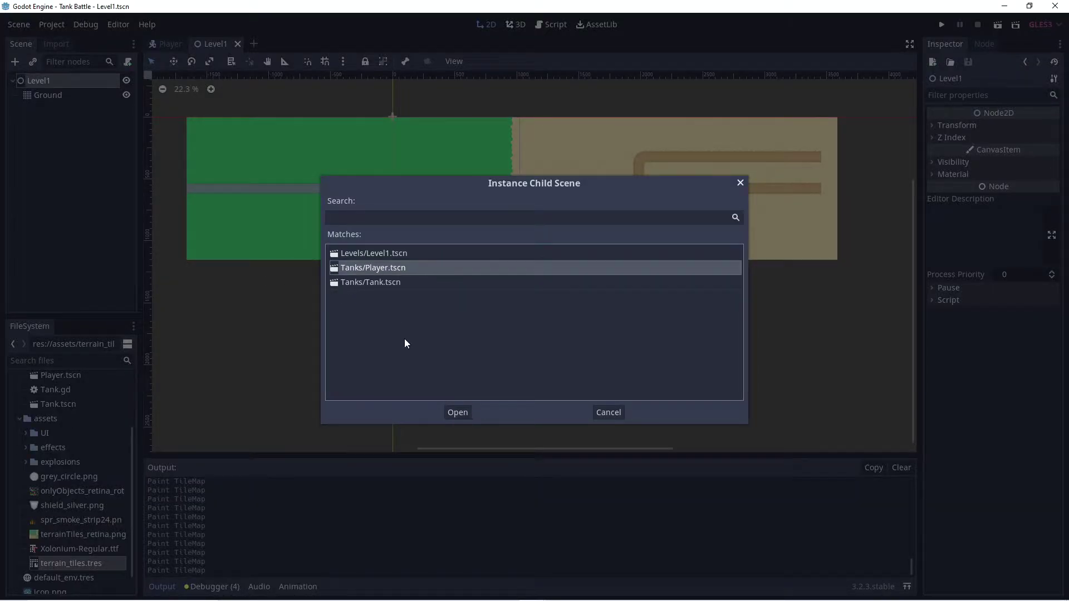
pyautogui.click(456, 414)
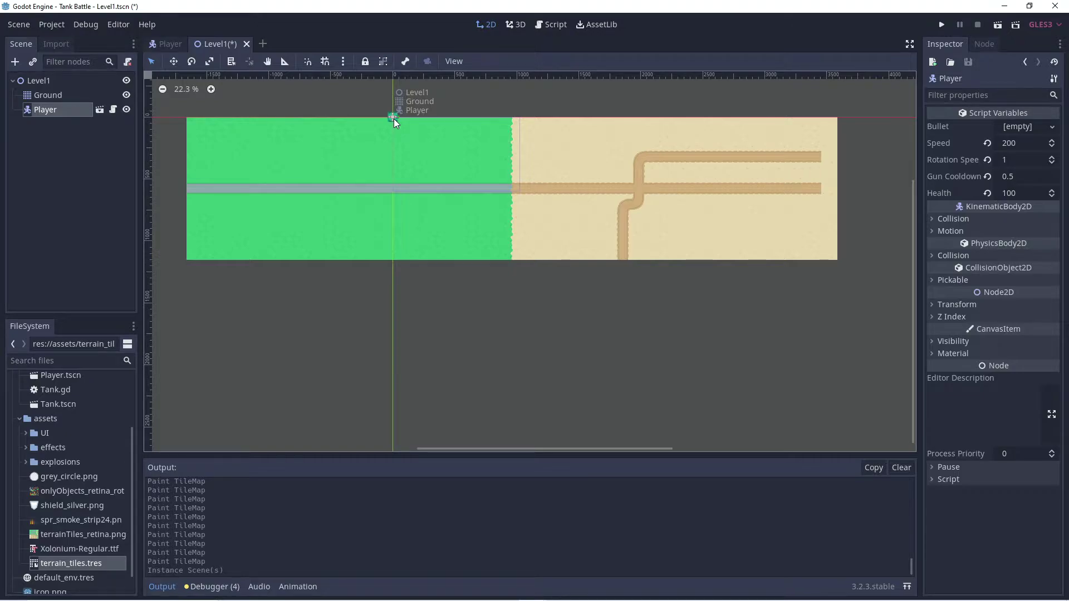
pyautogui.scroll(5, 394, 119)
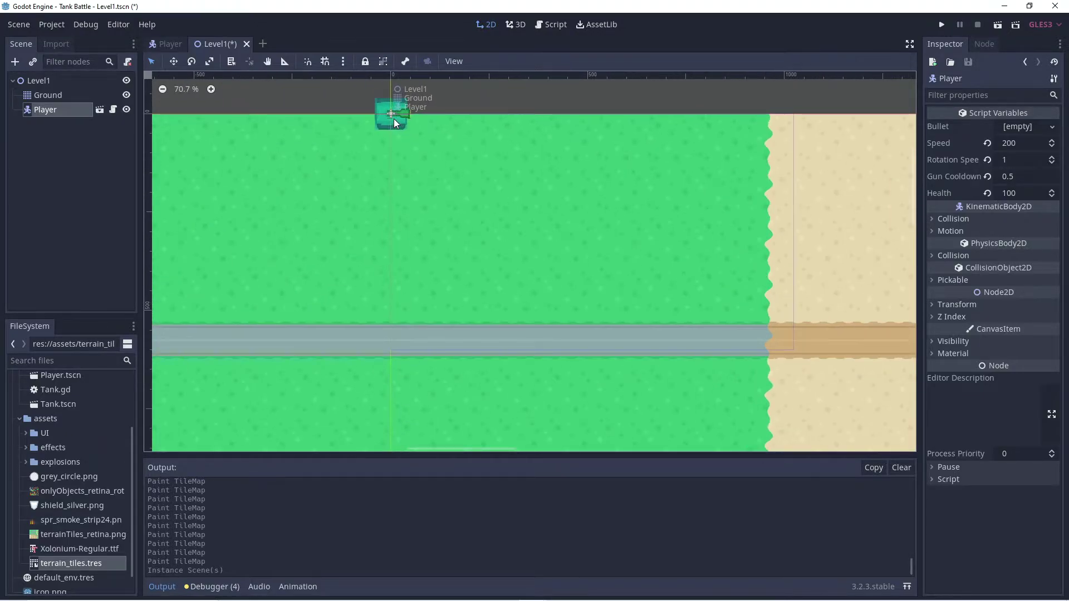
pyautogui.scroll(3, 393, 119)
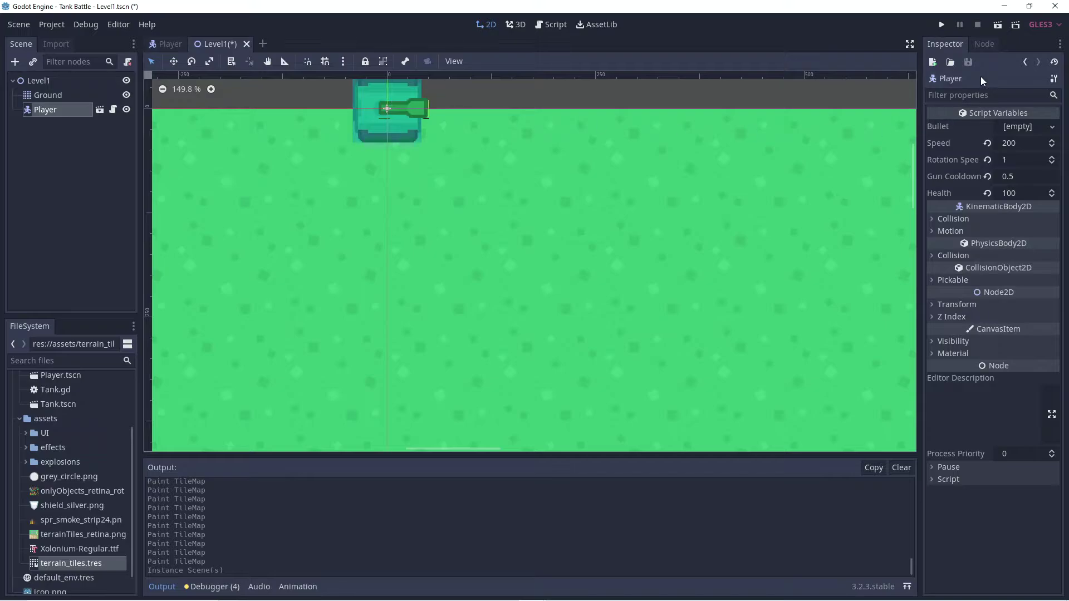
# Run the Level1 scene, test driving and turning the player tank across the map, and close the game window.
pyautogui.click(998, 25)
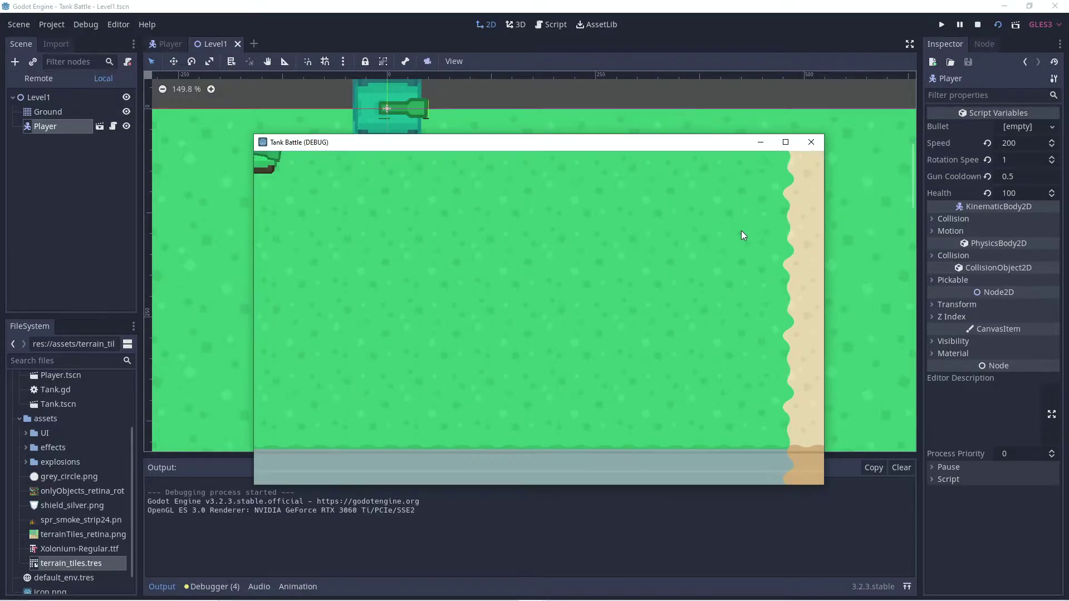
pyautogui.press('s')
pyautogui.press('d')
pyautogui.press('w')
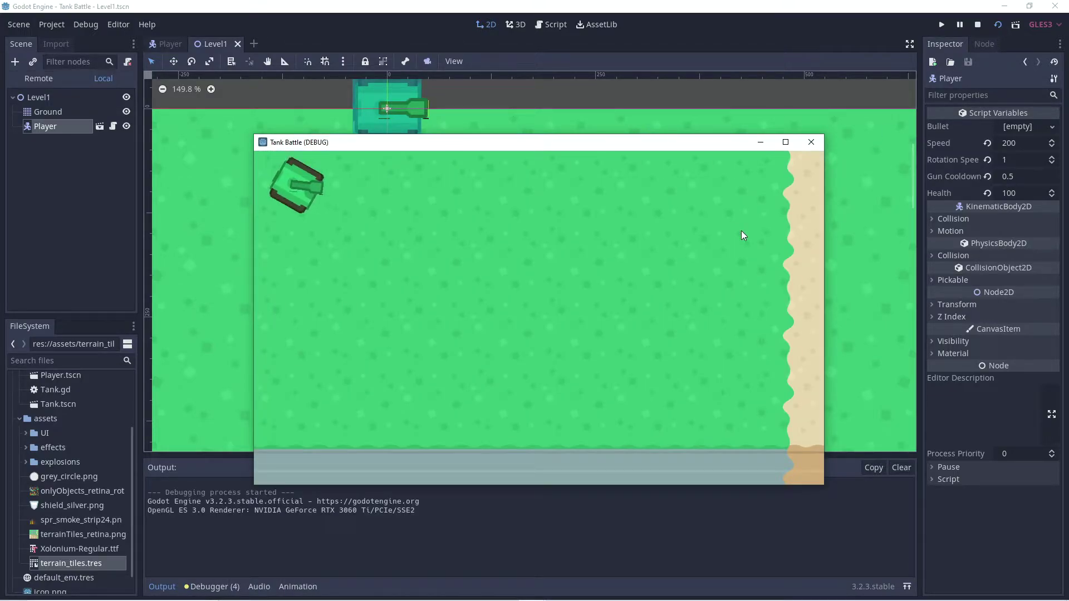
pyautogui.press('d')
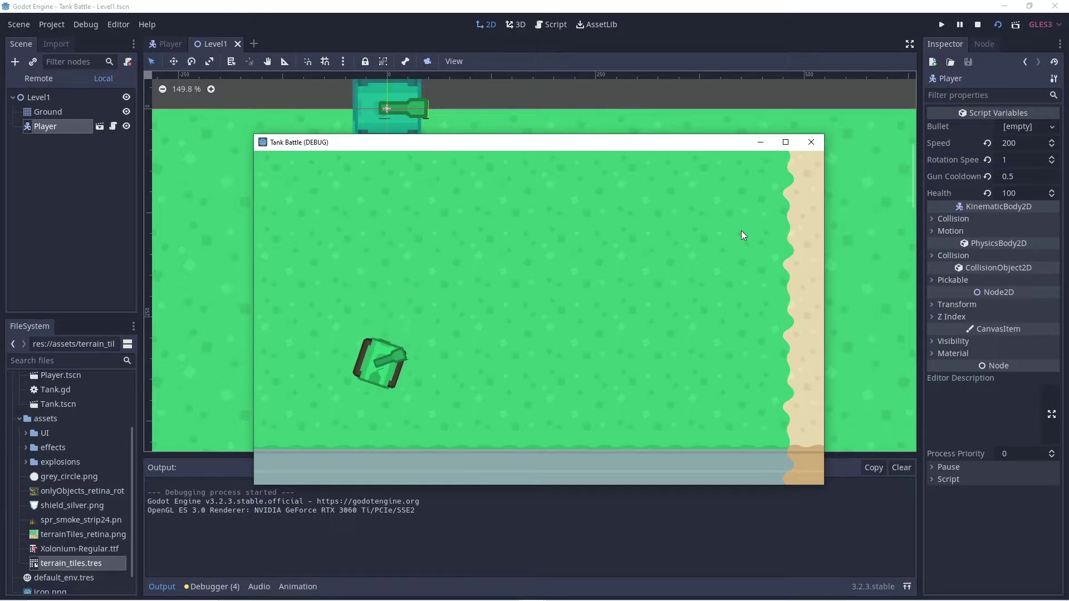
pyautogui.press('a')
pyautogui.press('w')
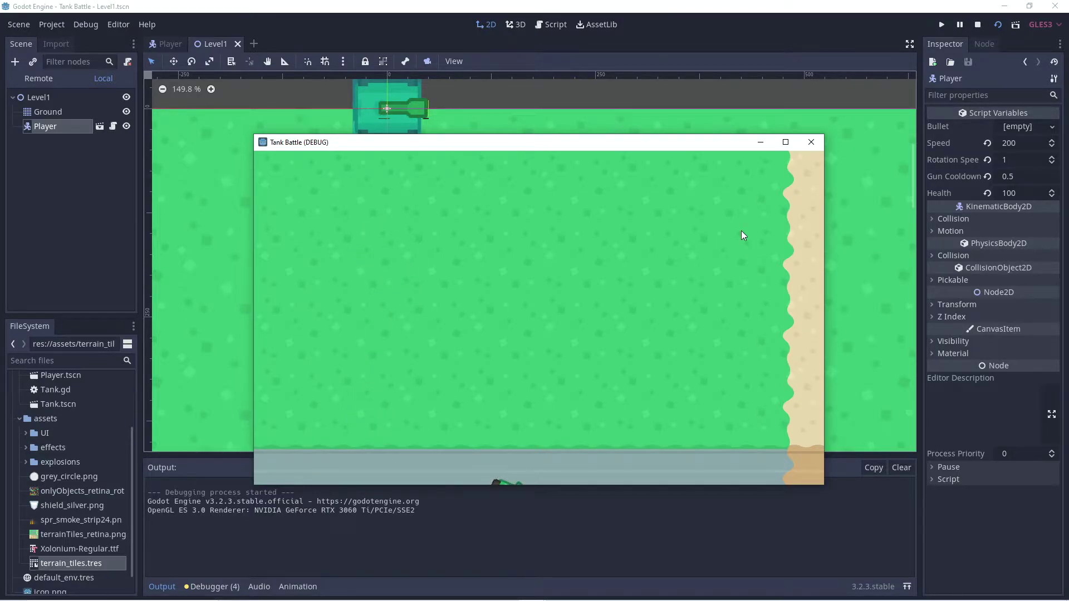
pyautogui.press('w')
pyautogui.press('d')
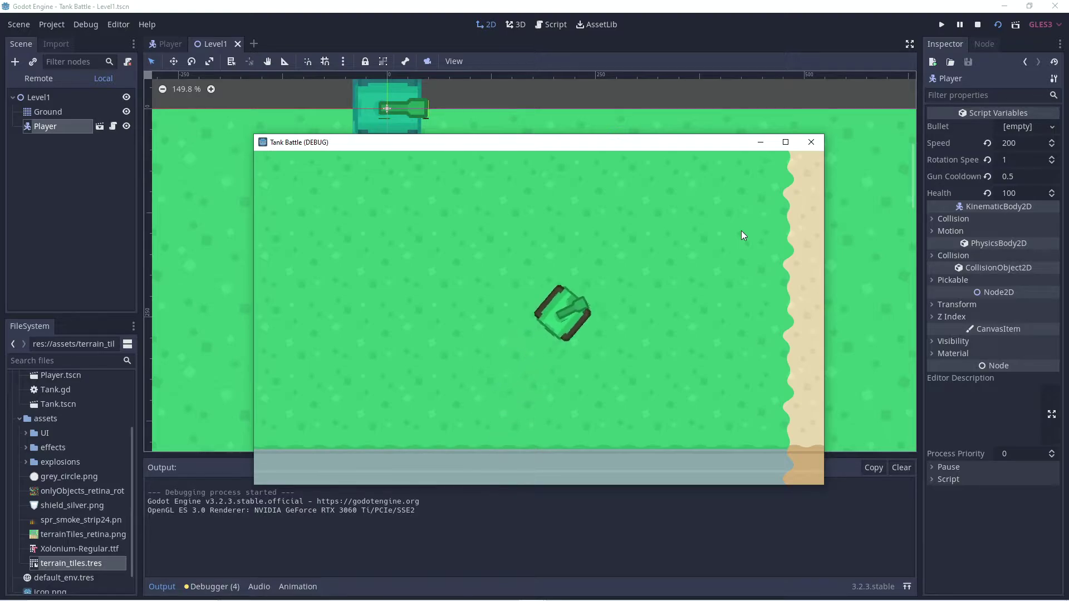
pyautogui.press('a')
pyautogui.press('s')
pyautogui.press('d')
pyautogui.press('w')
pyautogui.press('w')
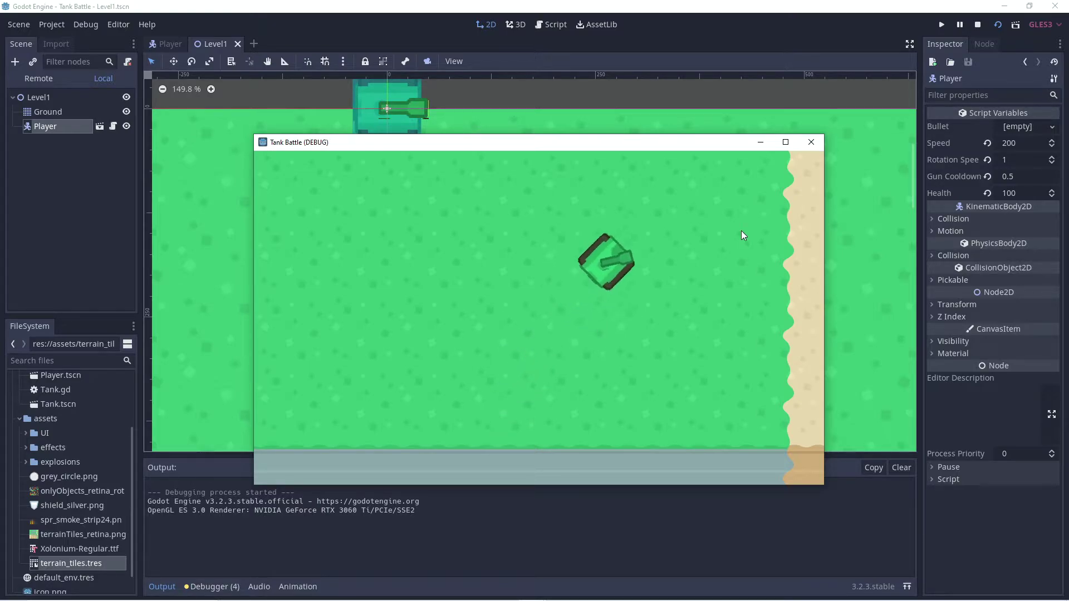
pyautogui.press('d')
pyautogui.press('w')
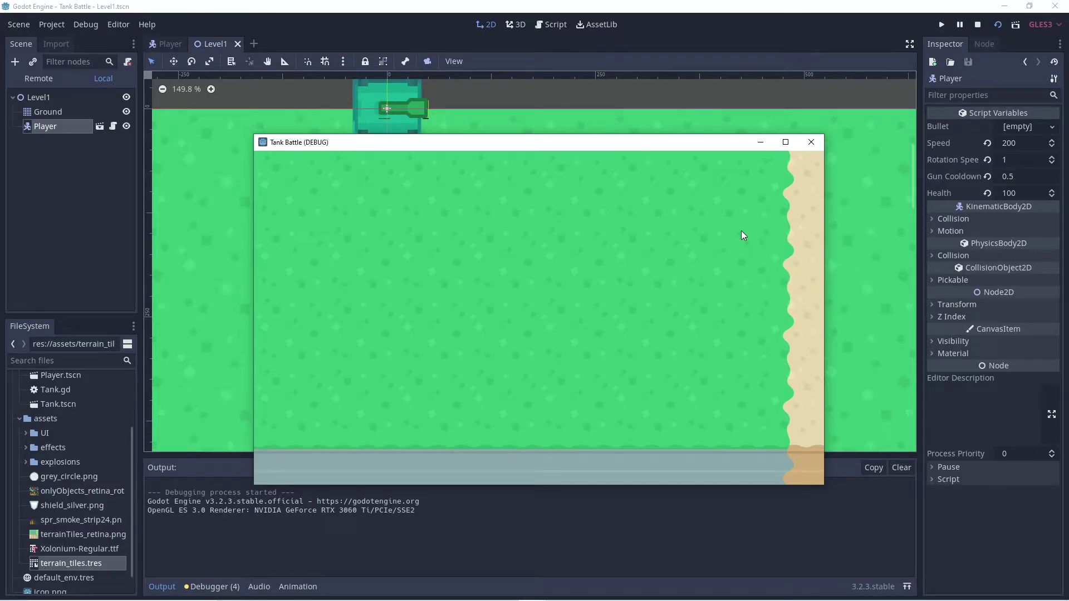
pyautogui.press('s')
pyautogui.click(812, 143)
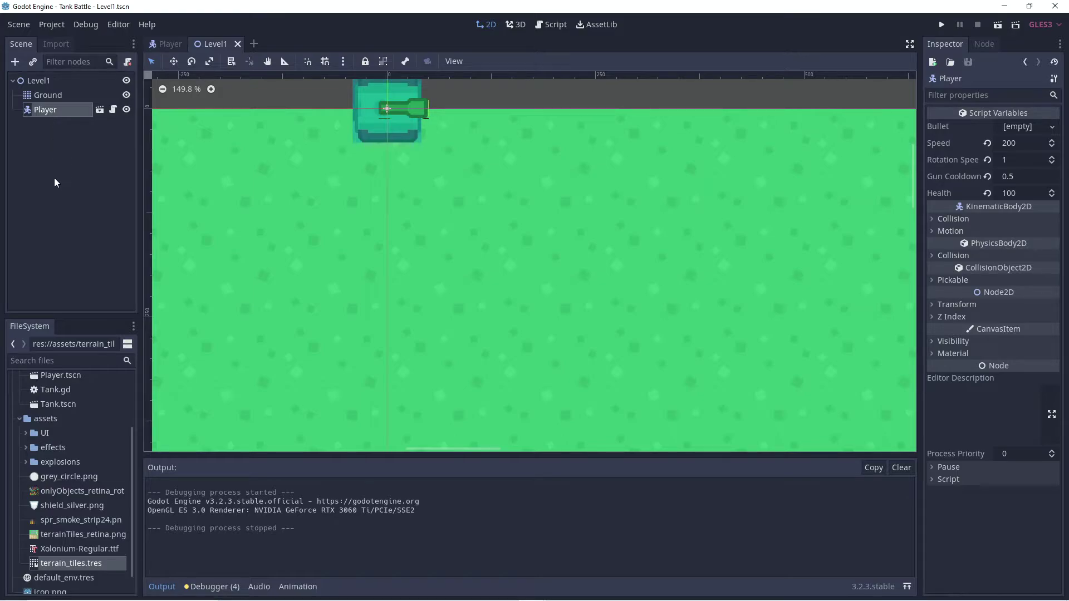
# Open the Player scene, add a Camera2D node as a child of the Player root, and enable its Current option.
pyautogui.click(100, 109)
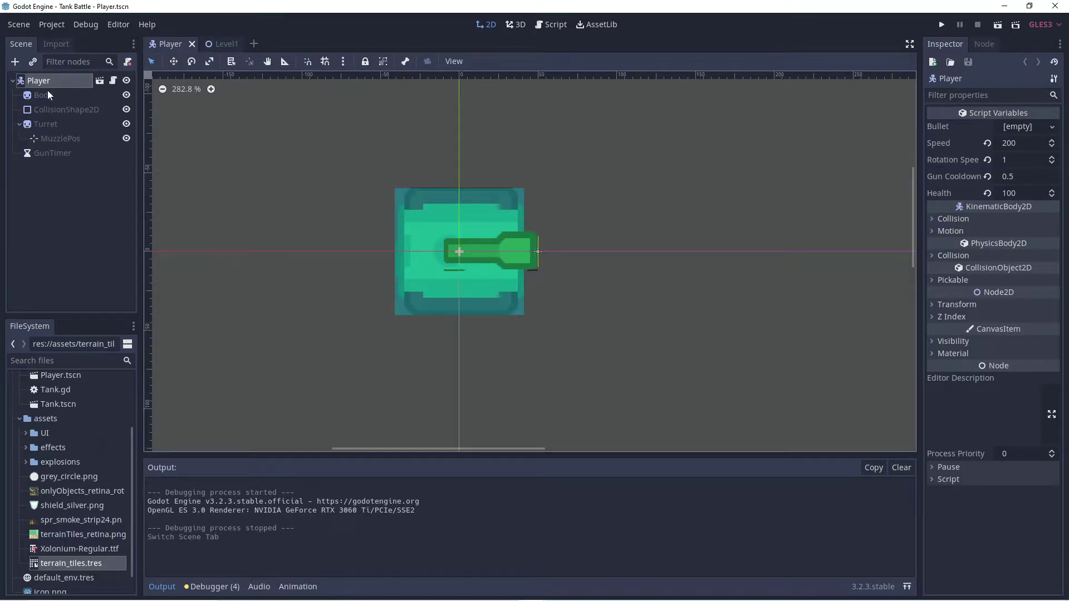
pyautogui.click(16, 62)
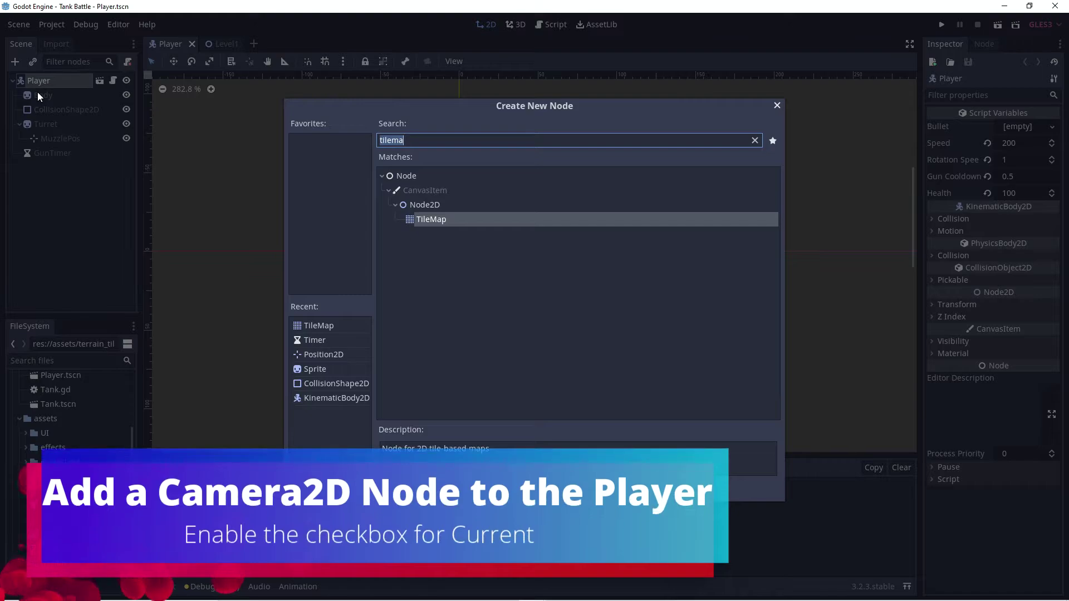
pyautogui.write('camera')
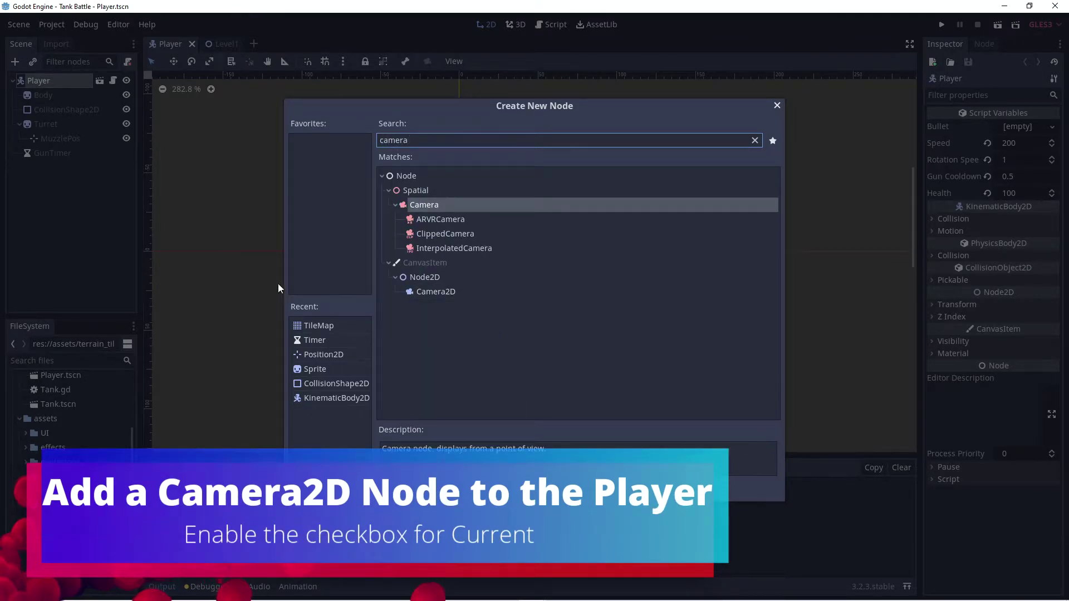
pyautogui.click(436, 292)
pyautogui.click(445, 490)
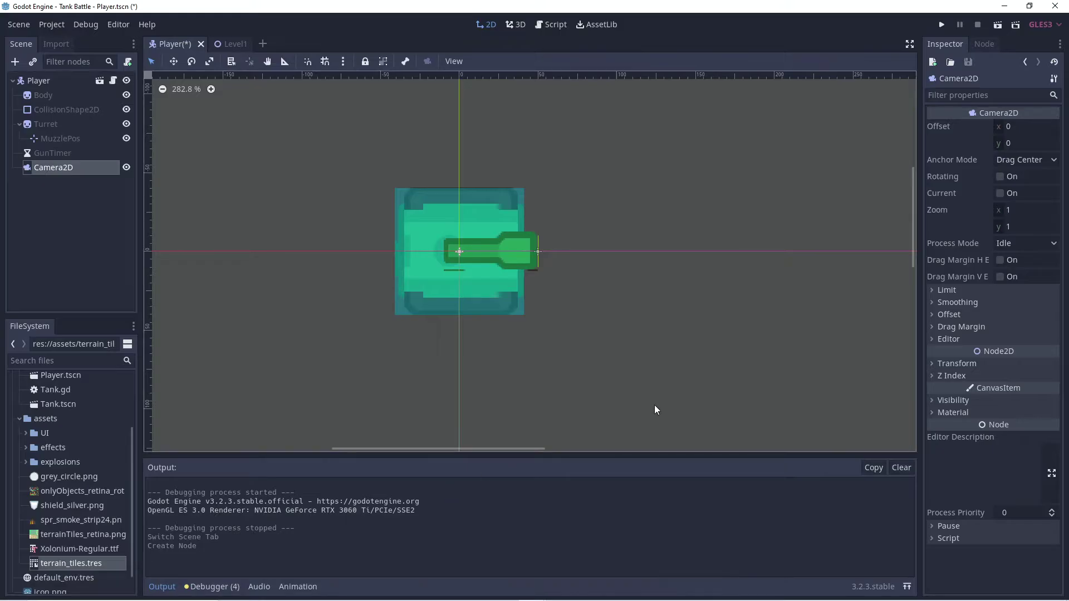
pyautogui.click(1000, 194)
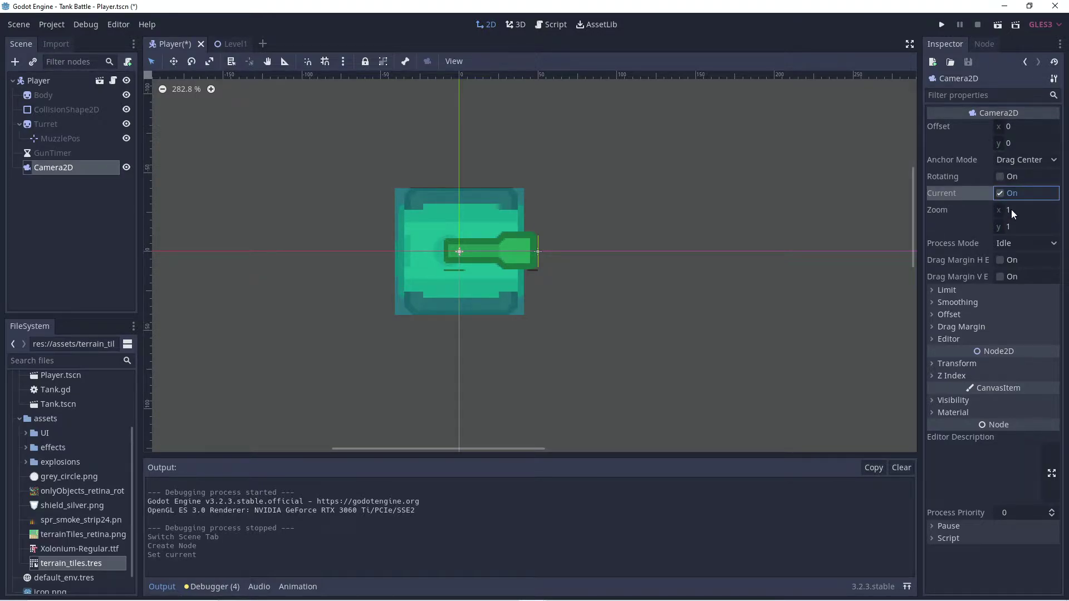
# Set the Camera2D zoom to 1.5 on both x and y, and save the Player scene.
pyautogui.click(1012, 210)
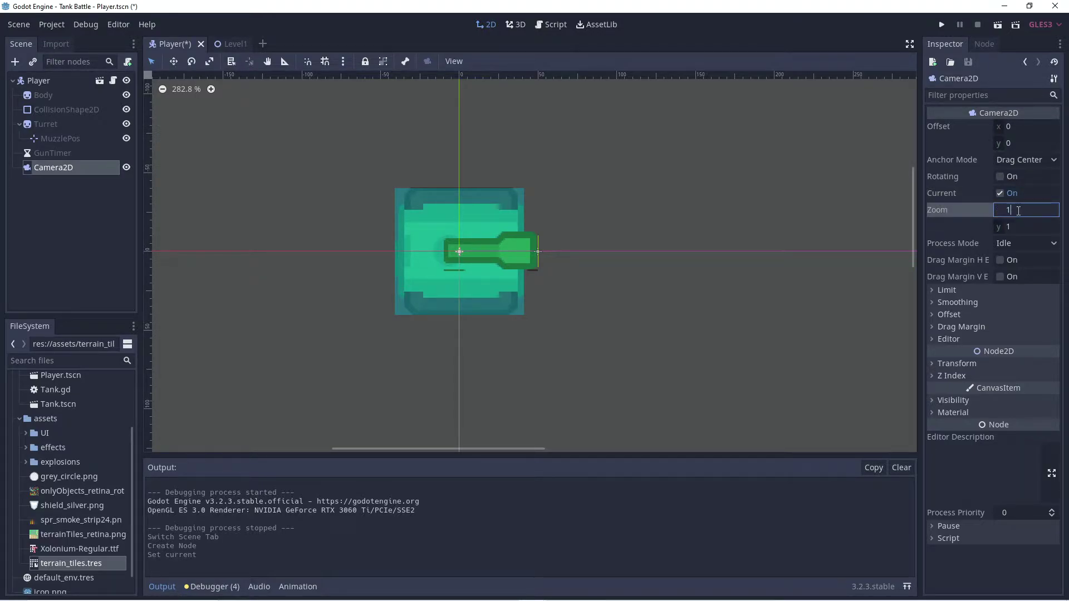
pyautogui.write('.4')
pyautogui.click(1017, 225)
pyautogui.write('1')
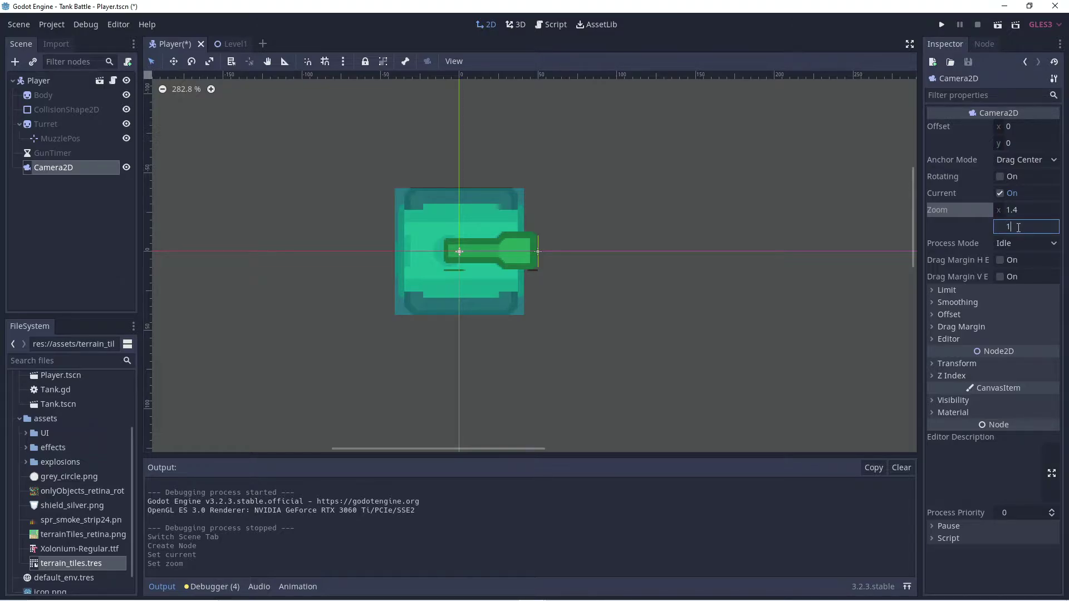
pyautogui.write('.5')
pyautogui.click(1016, 209)
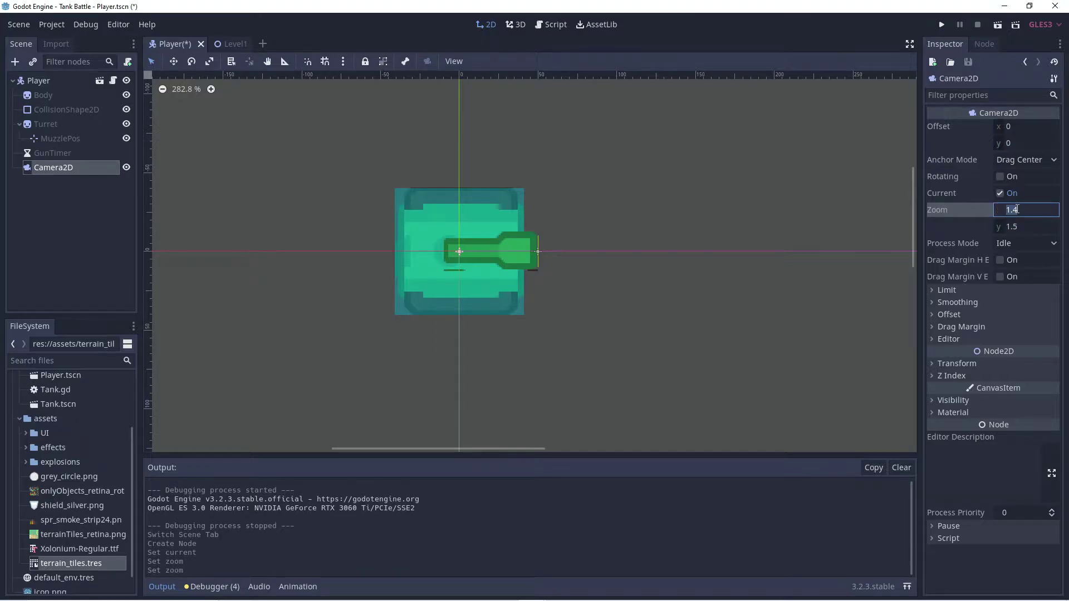
pyautogui.write('1.5')
pyautogui.press('Return')
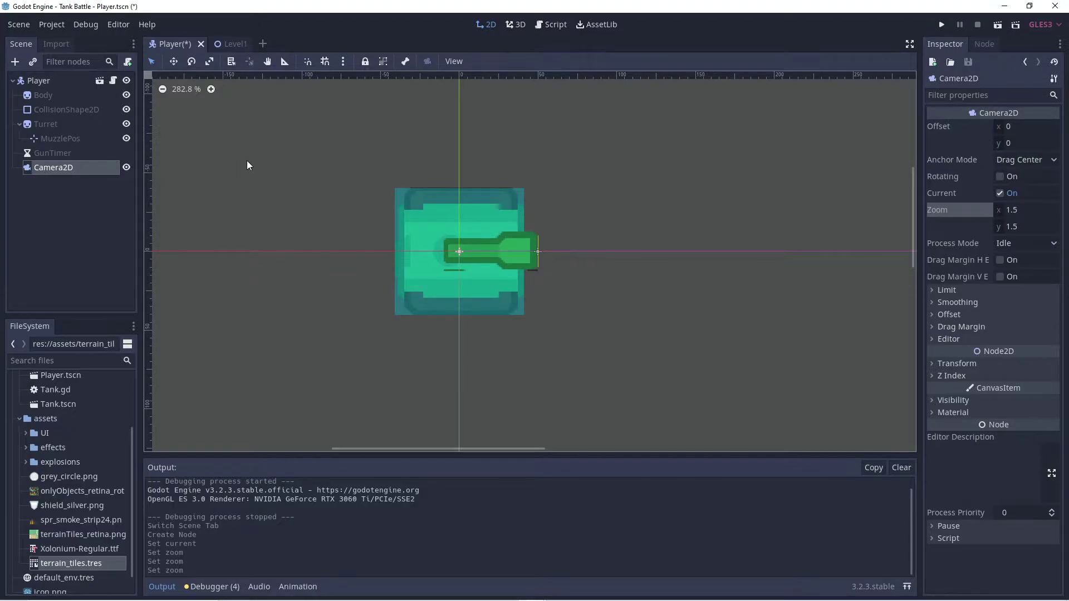
pyautogui.hotkey('ctrl', 's')
# Run the Level1 scene, drive the tank across the map and past its edges to test the following camera, and close the game window.
pyautogui.click(227, 43)
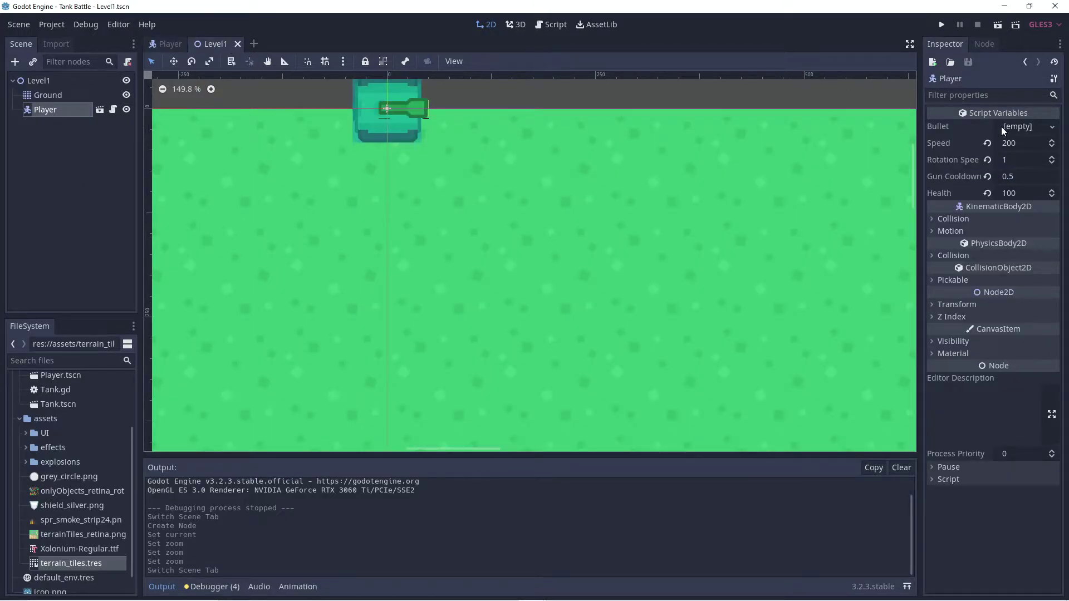
pyautogui.click(1000, 25)
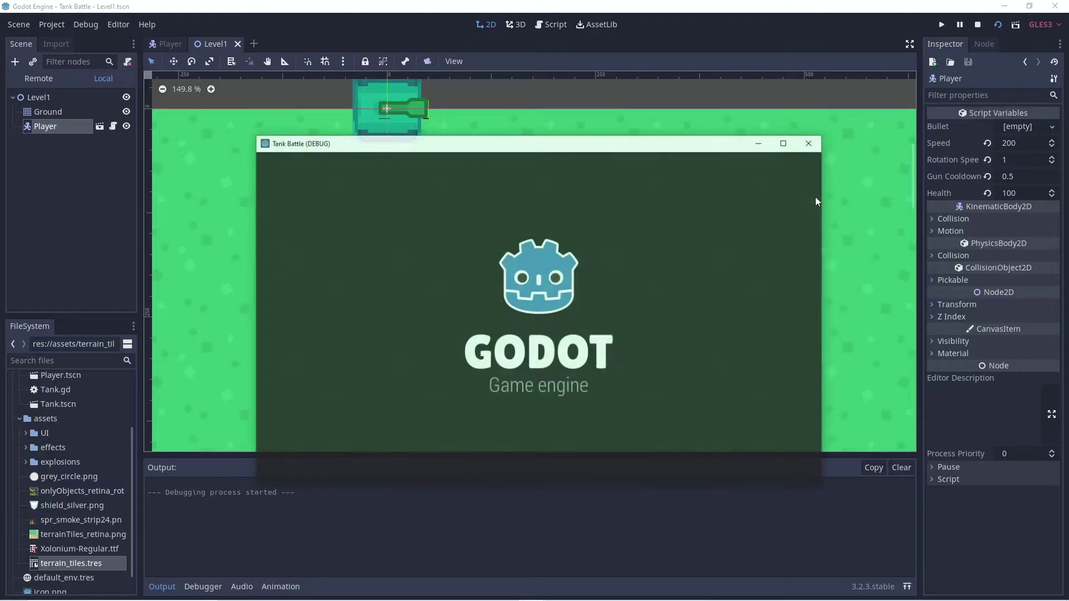
pyautogui.press('d')
pyautogui.press('w')
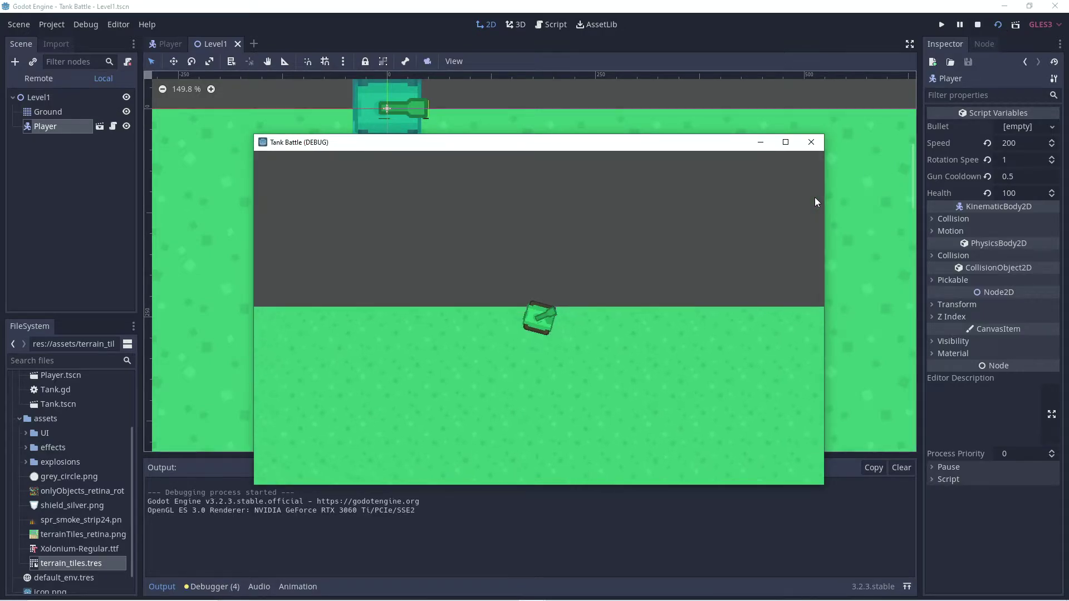
pyautogui.press('d')
pyautogui.press('w')
pyautogui.press('w')
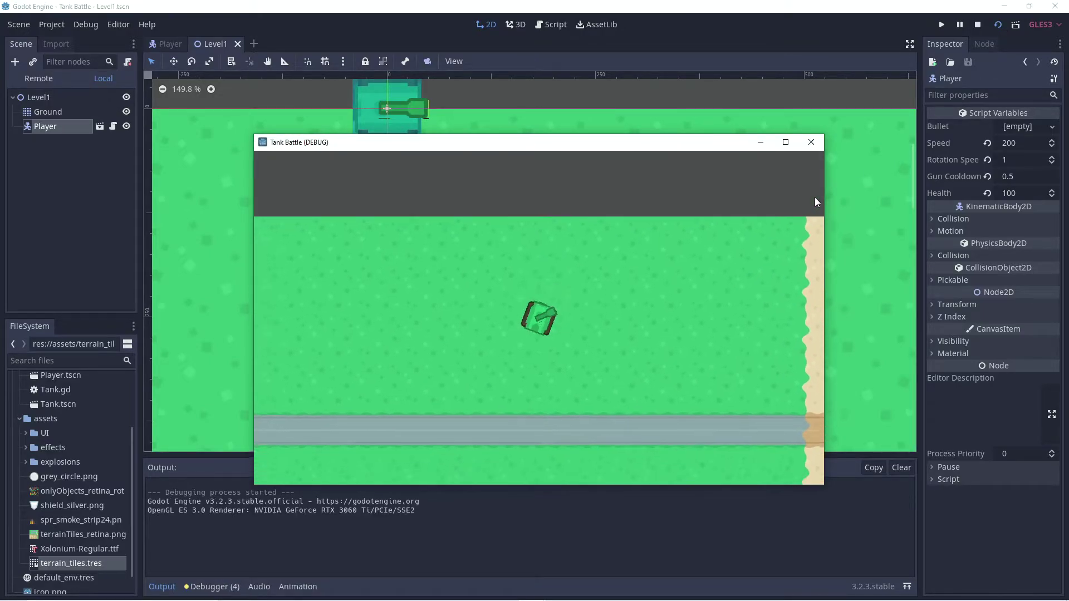
pyautogui.press('a')
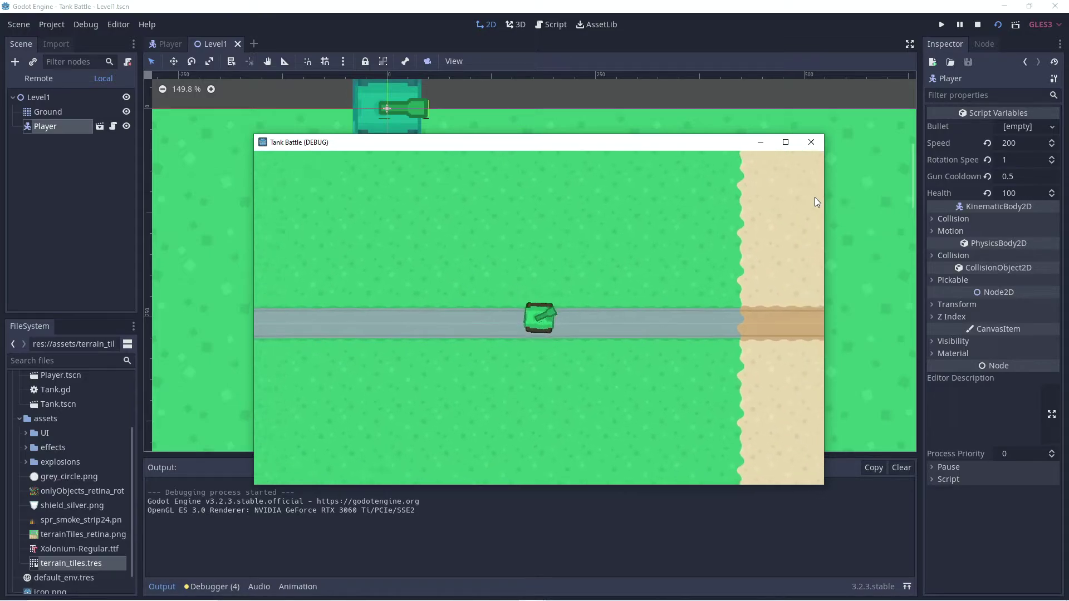
pyautogui.press('d')
pyautogui.press('w')
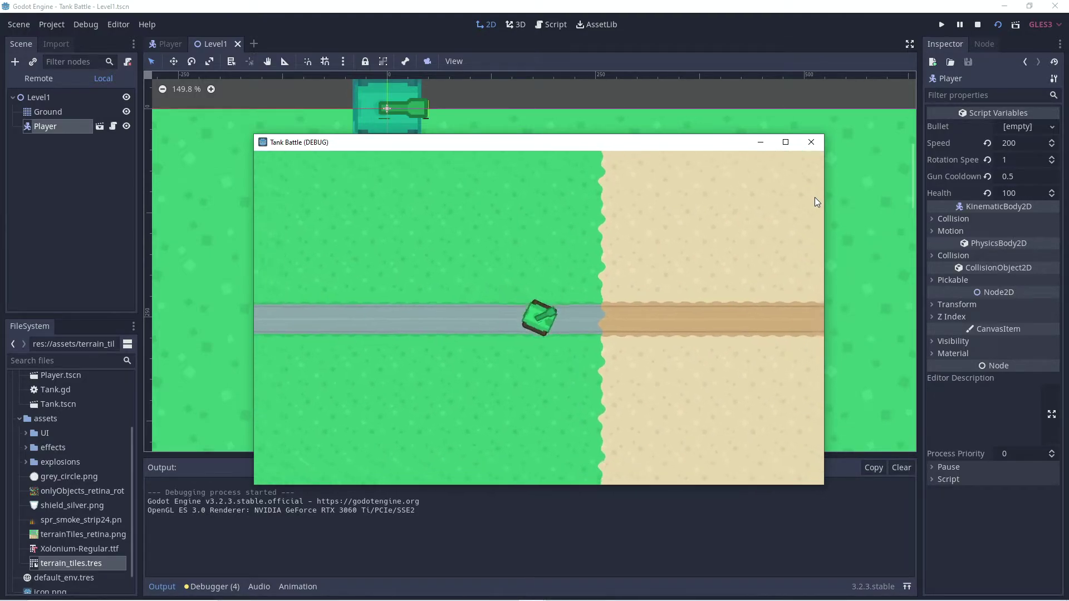
pyautogui.press('w')
pyautogui.press('d')
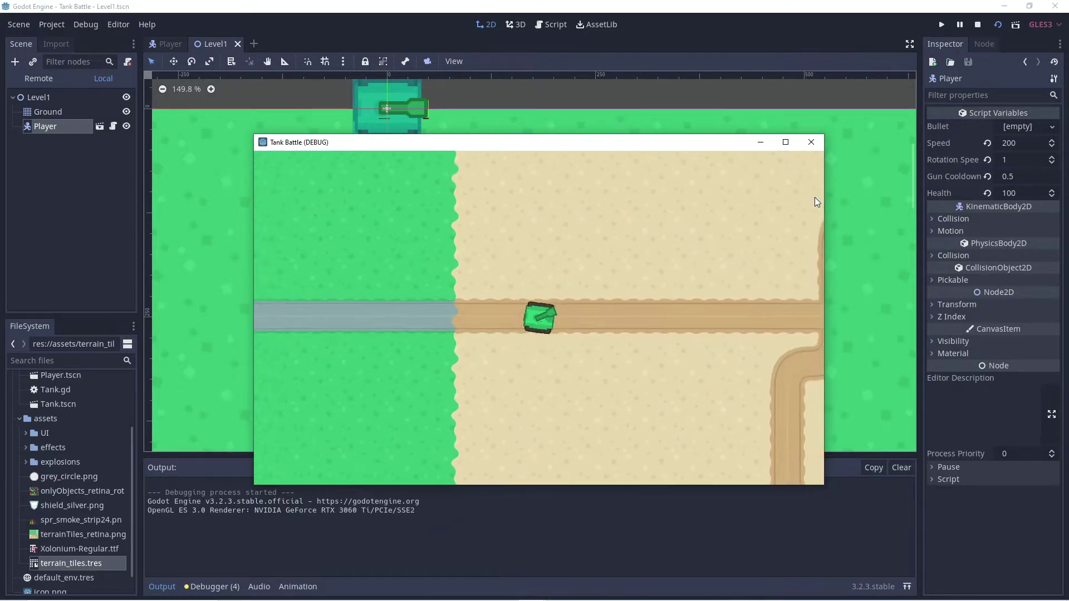
pyautogui.press('w')
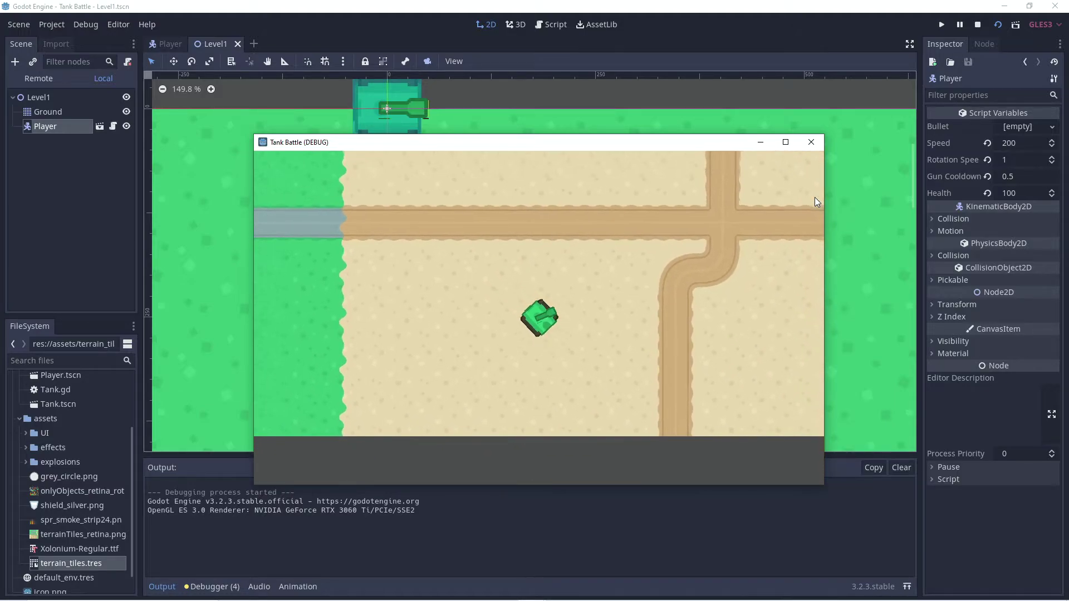
pyautogui.press('d')
pyautogui.press('w')
pyautogui.press('d')
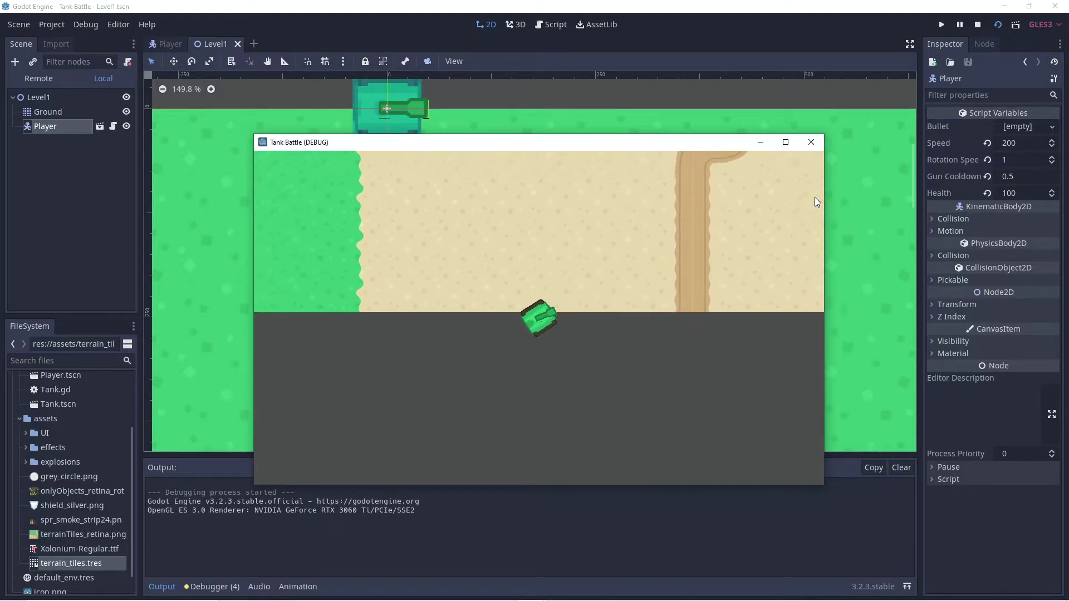
pyautogui.press('a')
pyautogui.press('w')
pyautogui.press('a')
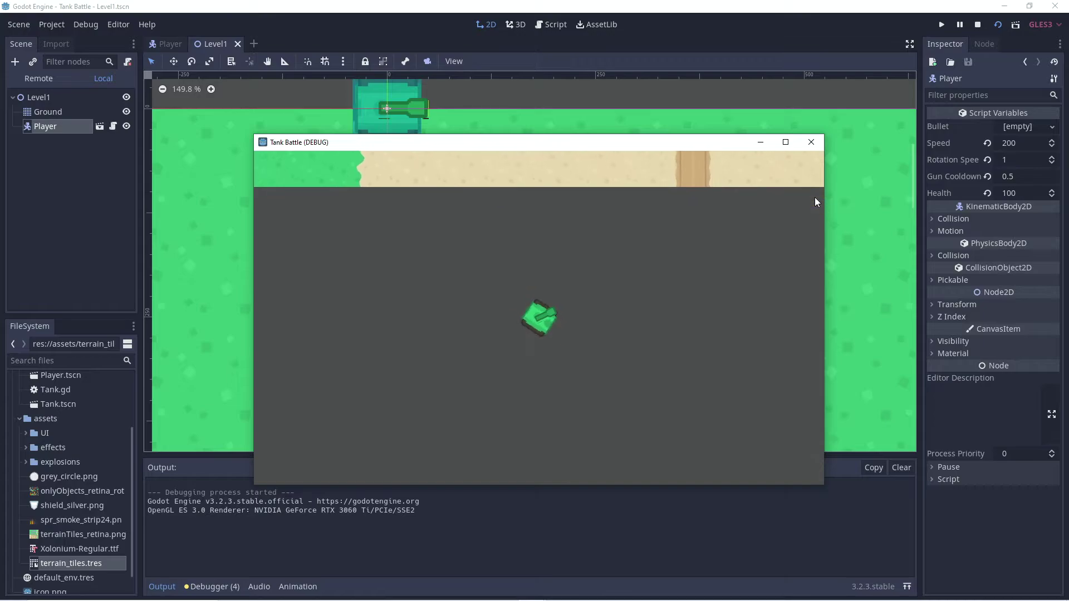
pyautogui.press('d')
pyautogui.press('d')
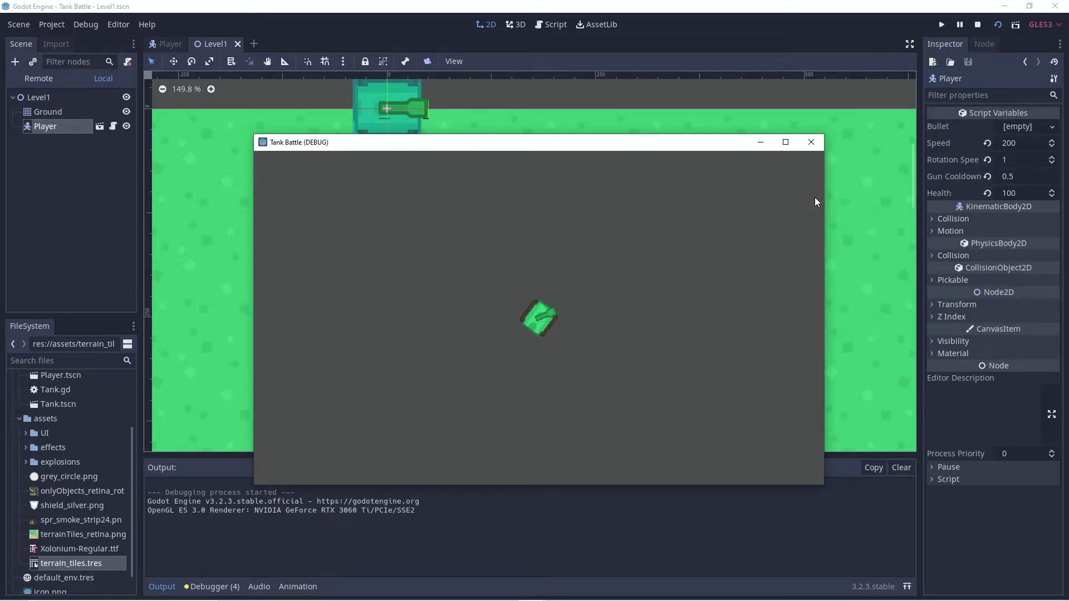
pyautogui.press('d')
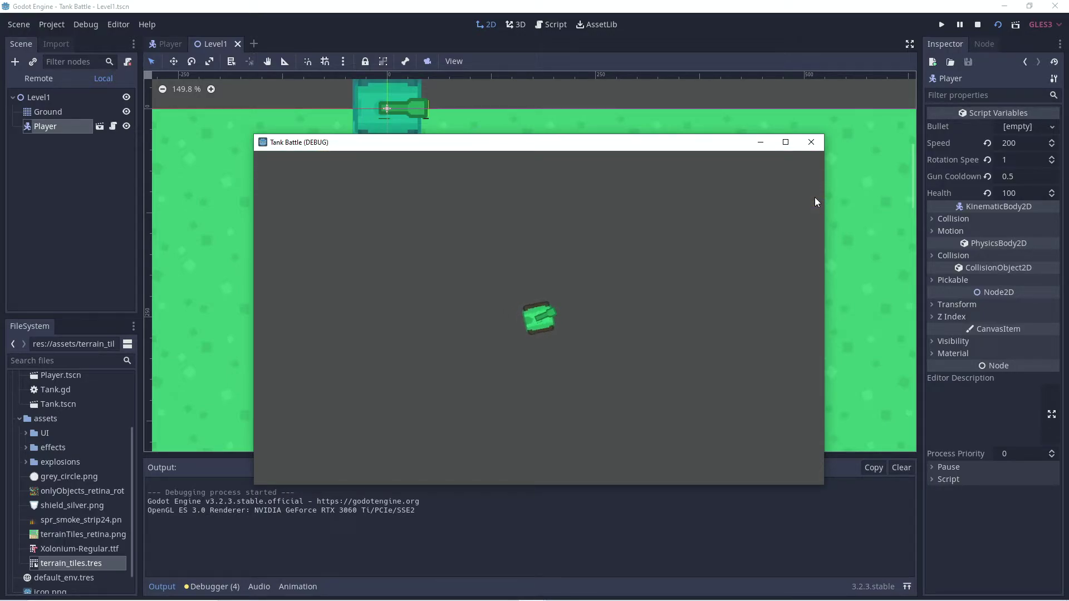
pyautogui.press('d')
pyautogui.press('w')
pyautogui.press('w')
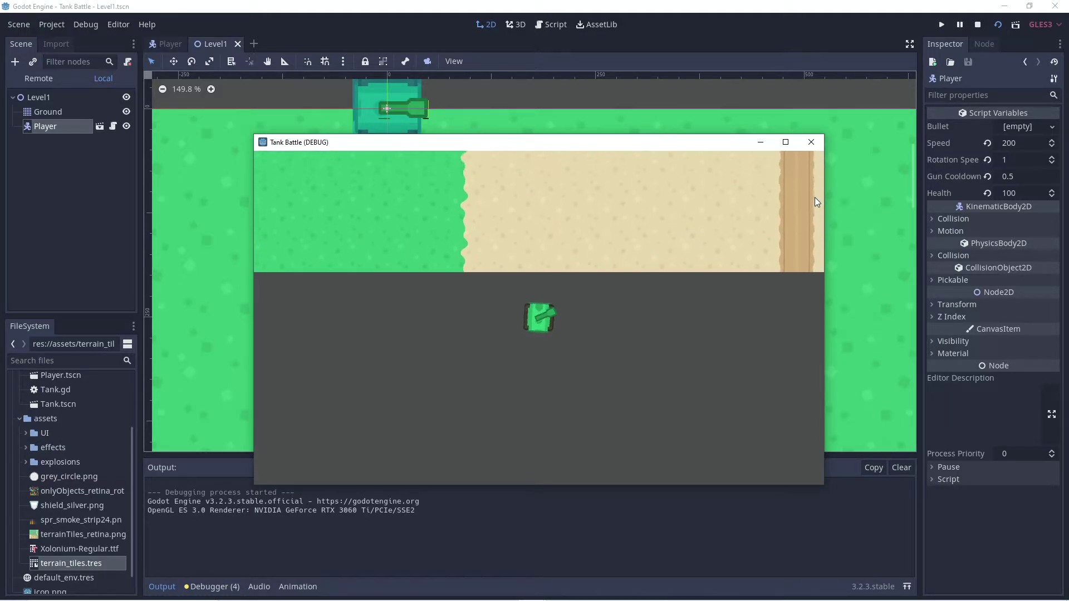
pyautogui.press('w')
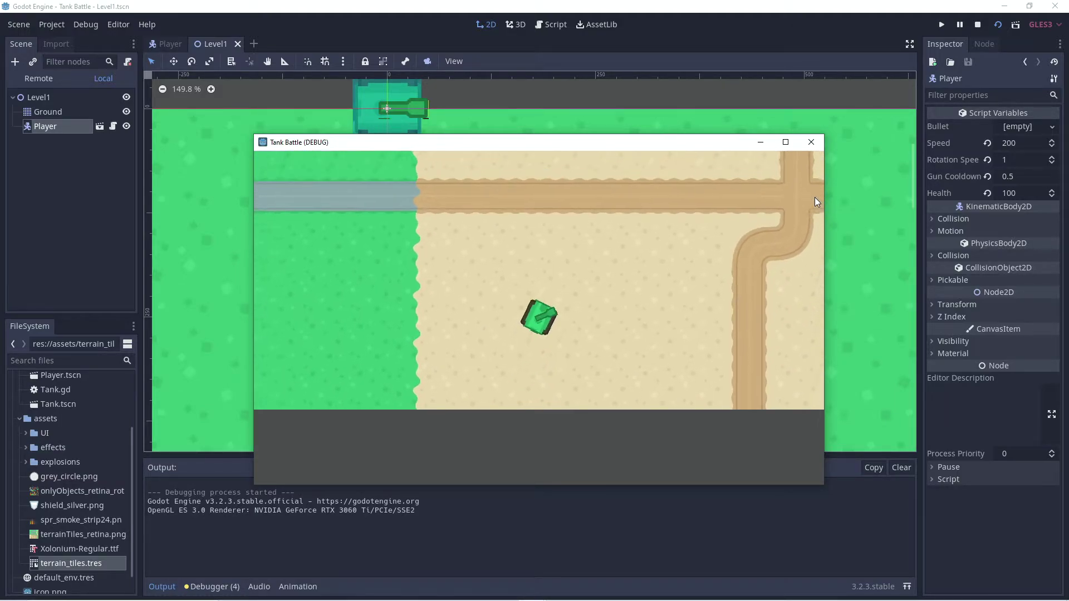
pyautogui.click(812, 146)
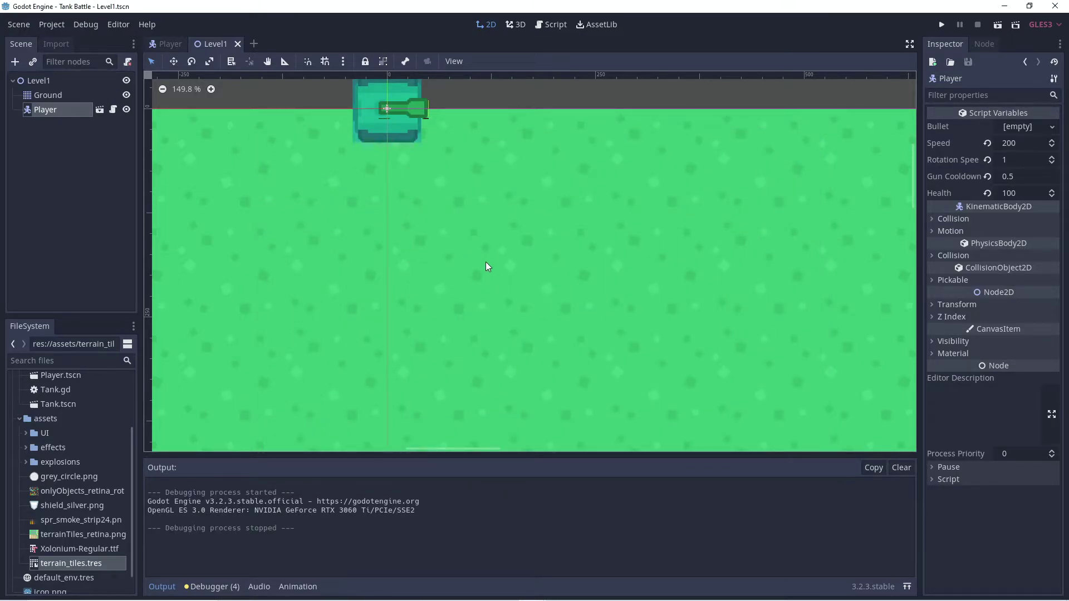
# Examine the camera's view frame around the tank, first over the Level1 map and then in the Player scene.
pyautogui.scroll(-10, 486, 267)
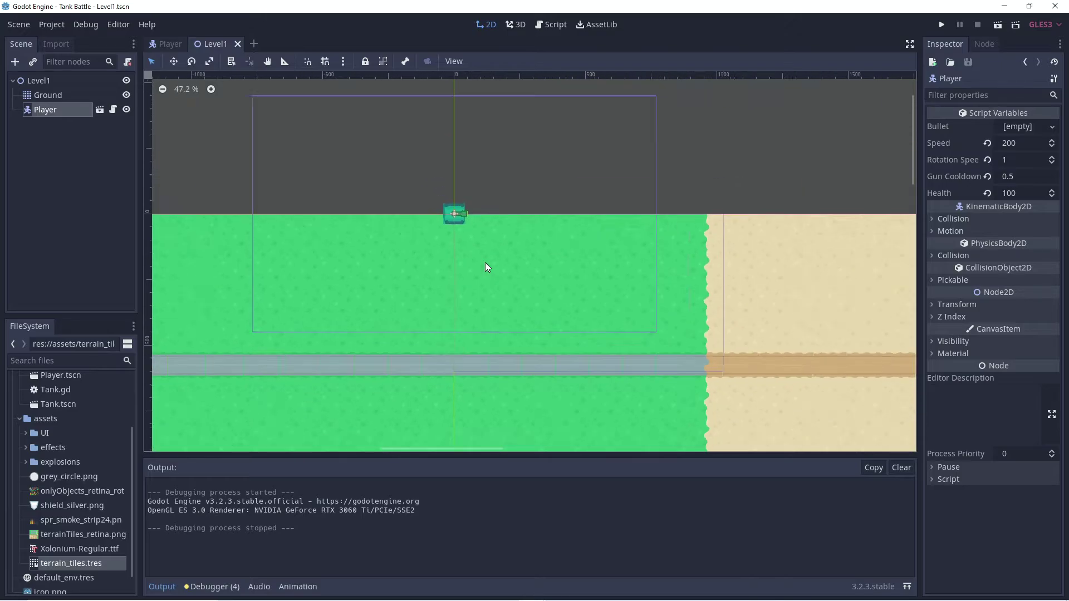
pyautogui.scroll(-5, 485, 263)
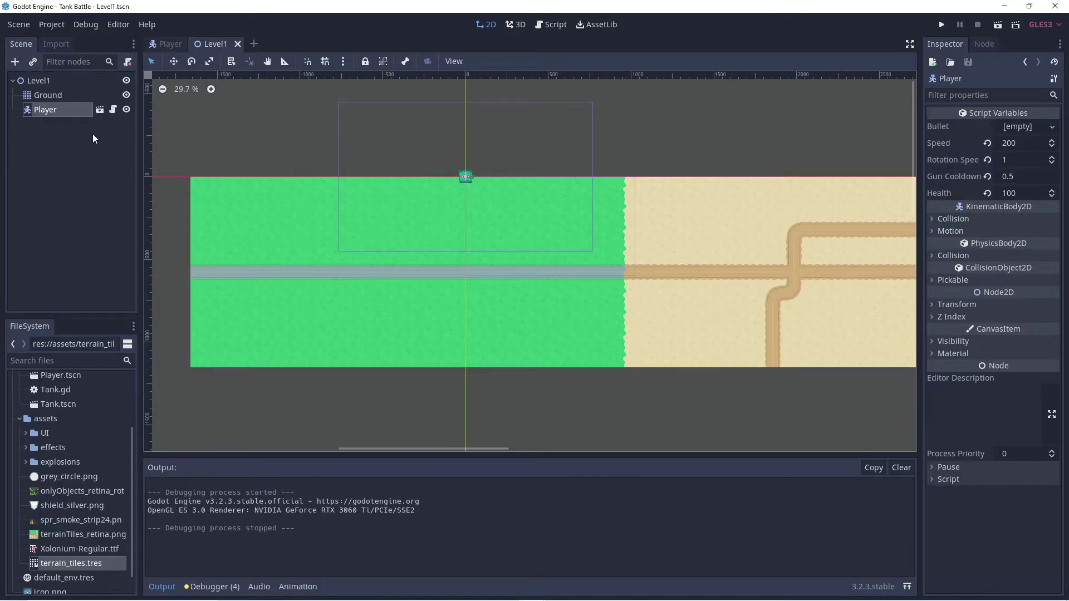
pyautogui.click(48, 114)
pyautogui.click(43, 119)
pyautogui.click(43, 111)
pyautogui.click(167, 46)
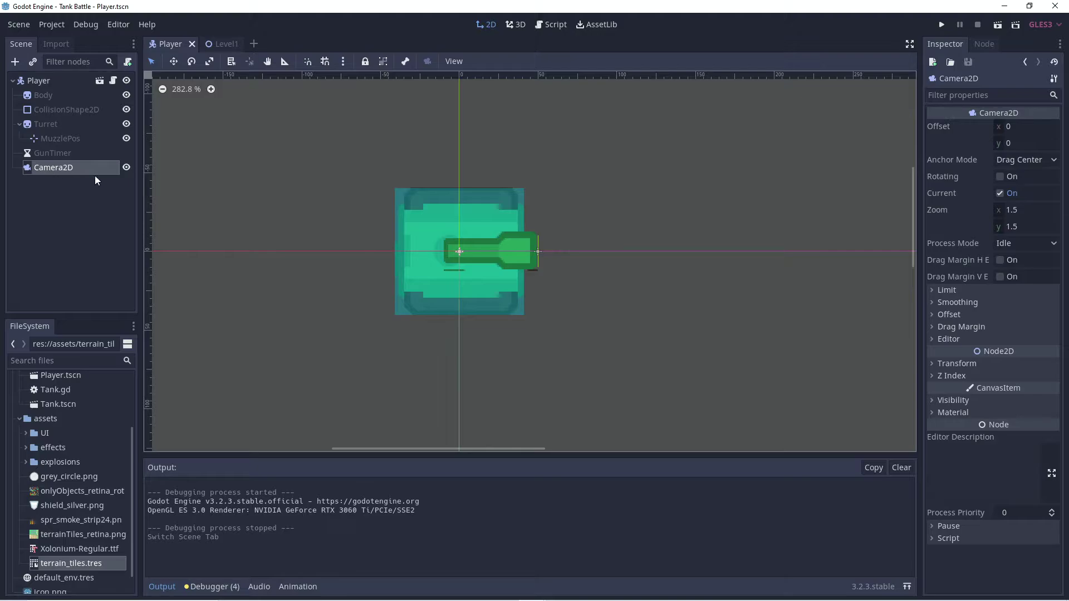
pyautogui.scroll(-11, 406, 212)
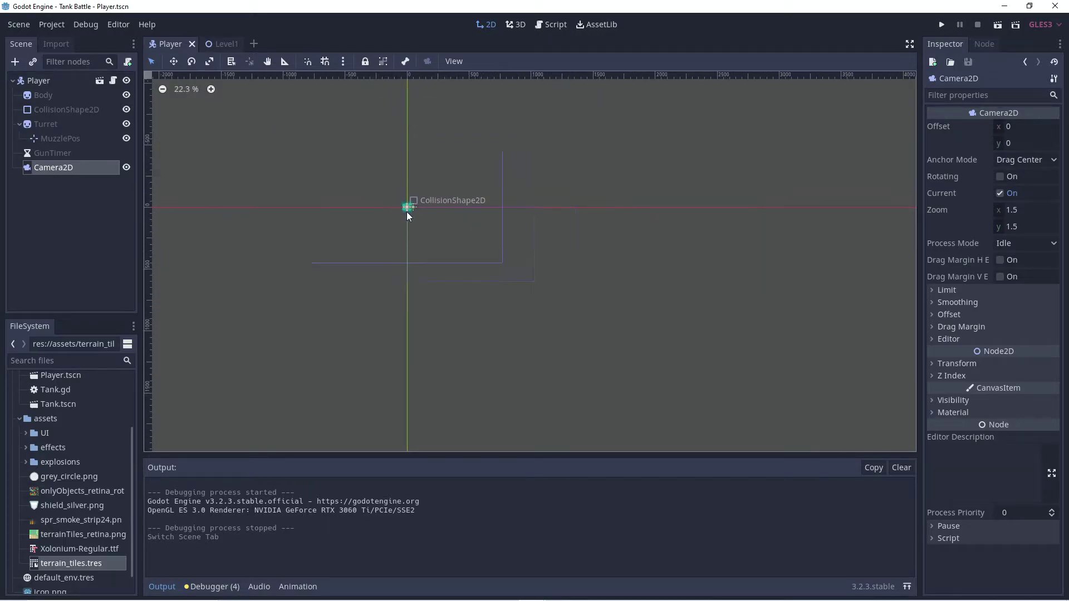
pyautogui.scroll(3, 407, 216)
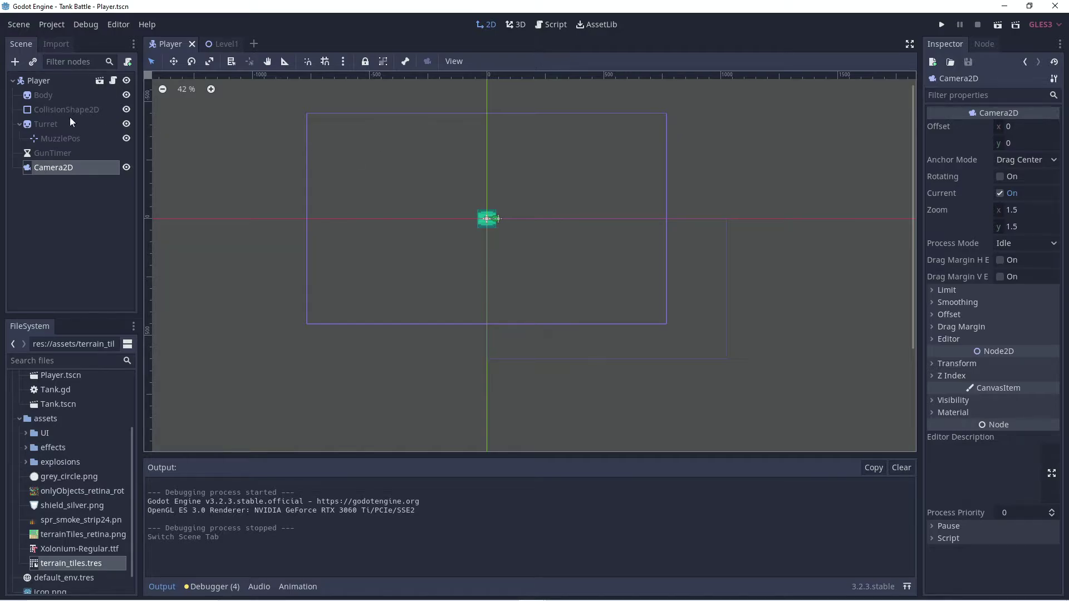
# Make the Player node's children non-selectable as a group, and move the whole tank about 200 pixels right of the origin.
pyautogui.click(33, 81)
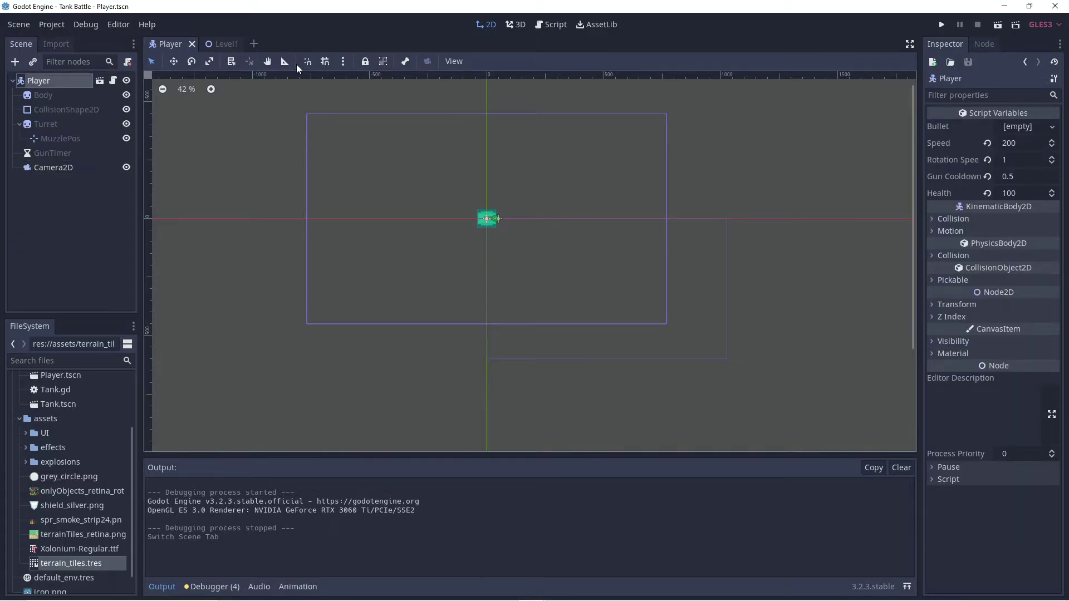
pyautogui.click(383, 61)
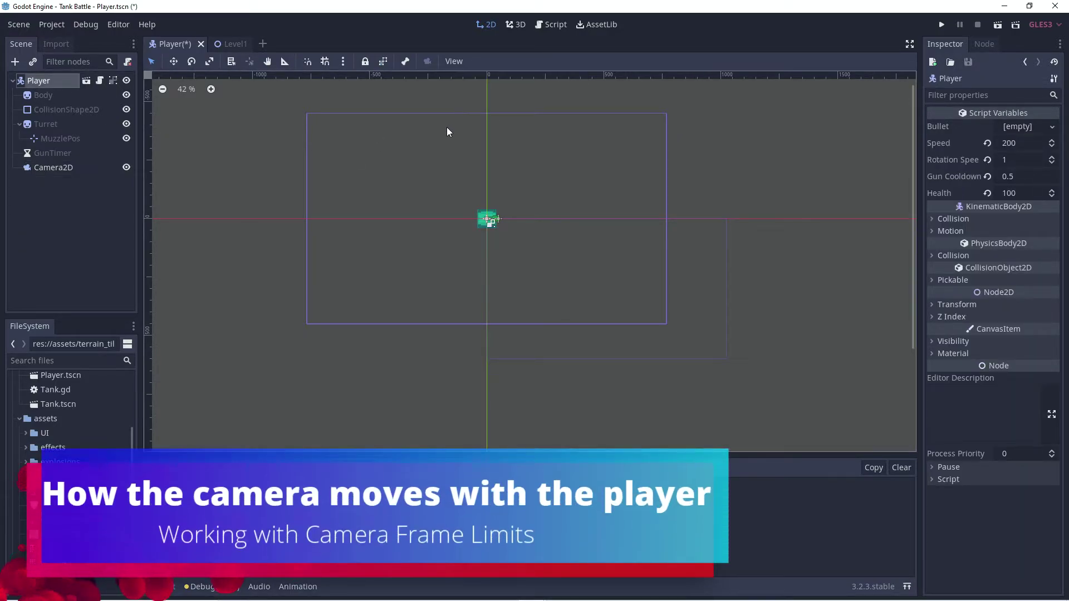
pyautogui.moveTo(423, 135); pyautogui.dragTo(433, 203)
pyautogui.click(58, 169)
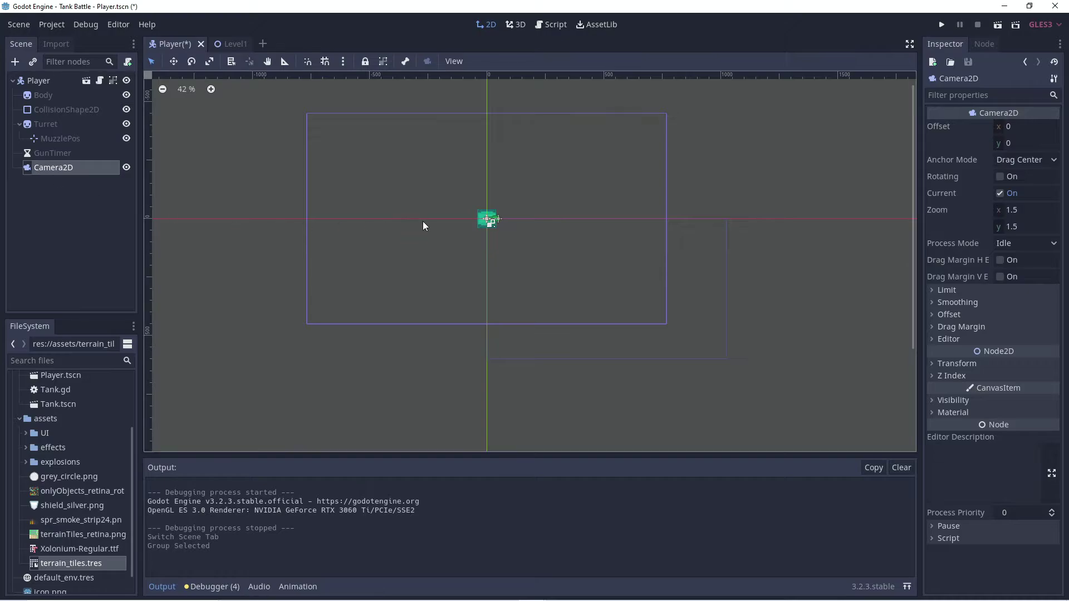
pyautogui.moveTo(488, 230); pyautogui.dragTo(536, 224)
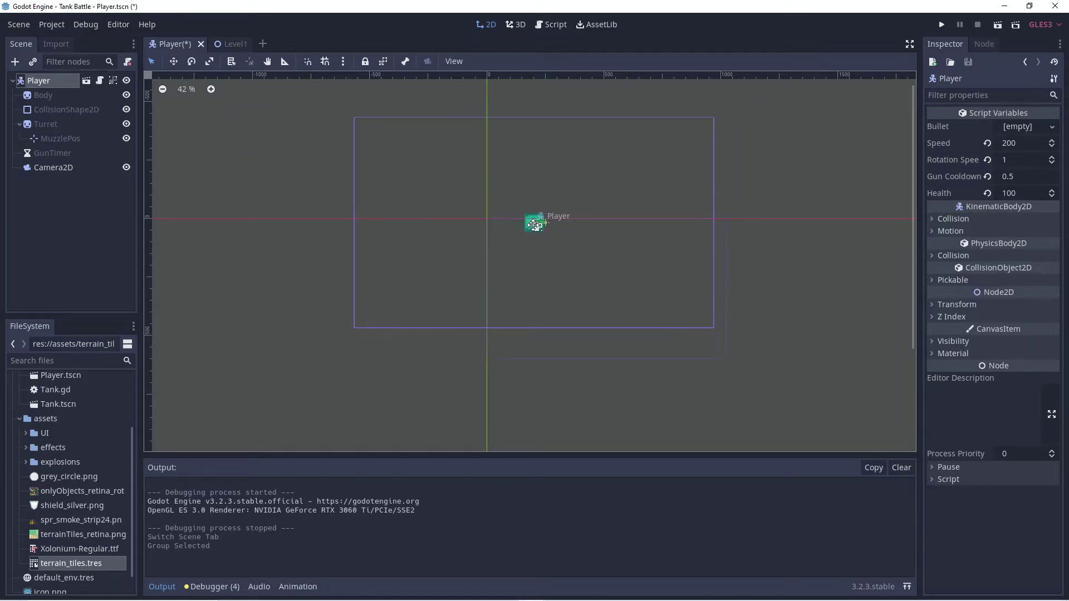
# Set the Camera2D's left and top limits to 0.
pyautogui.click(54, 168)
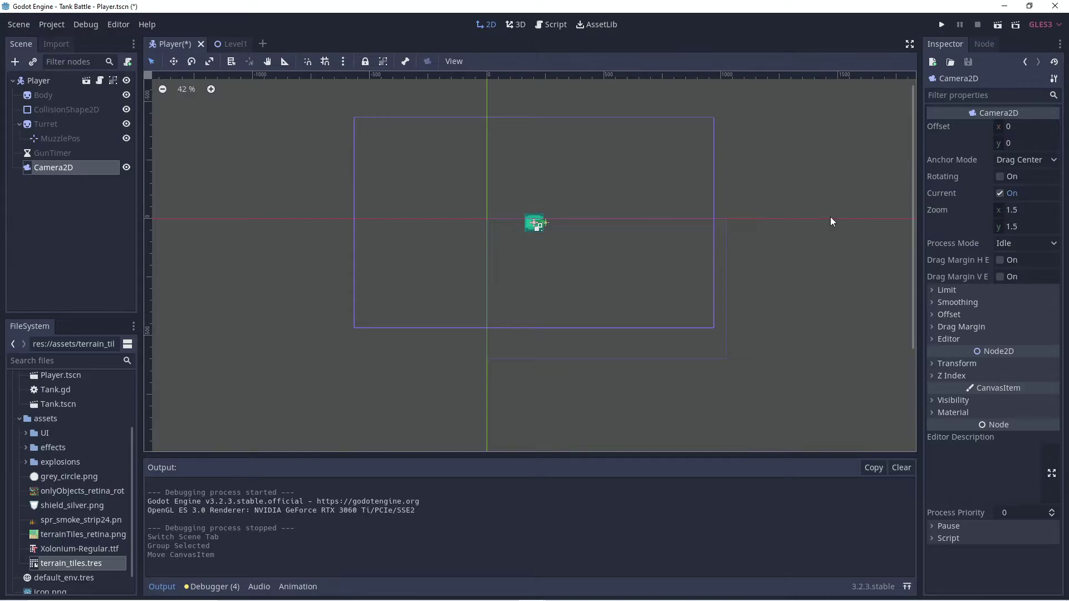
pyautogui.click(935, 291)
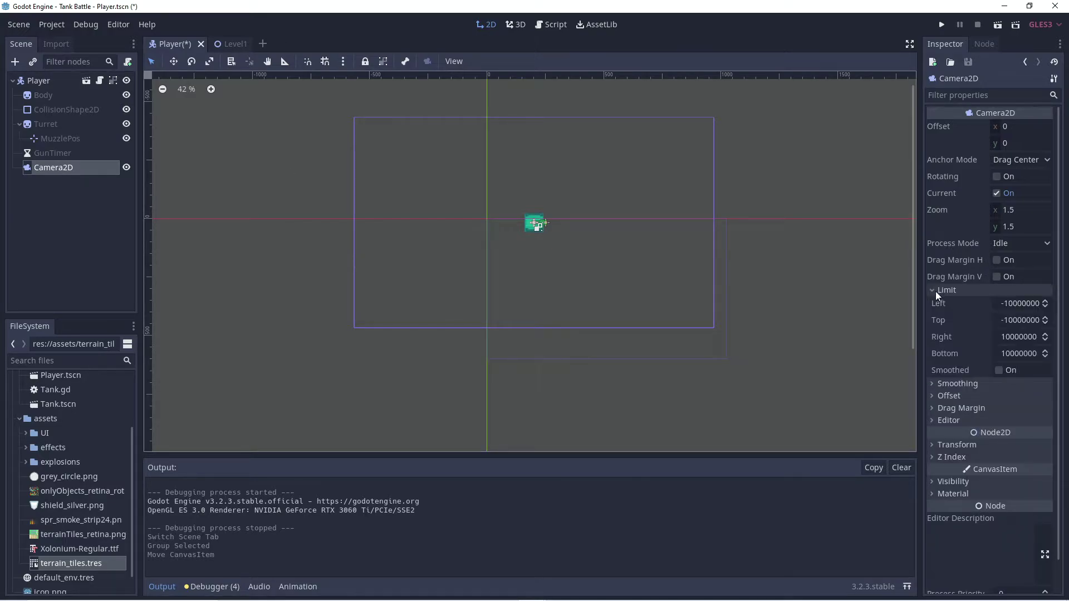
pyautogui.click(1014, 301)
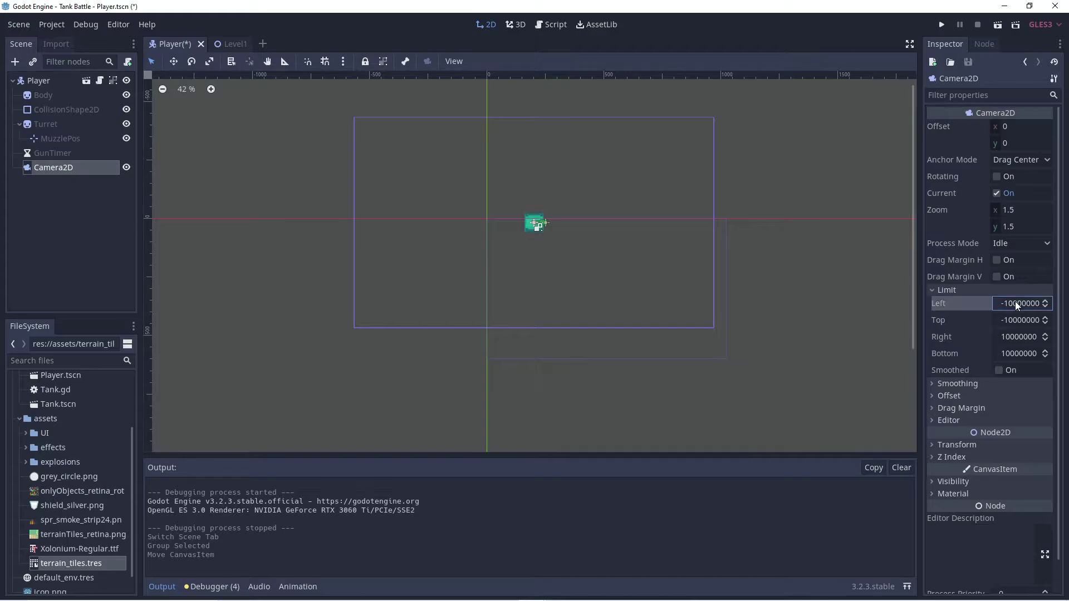
pyautogui.write('0')
pyautogui.click(1011, 321)
pyautogui.write('0')
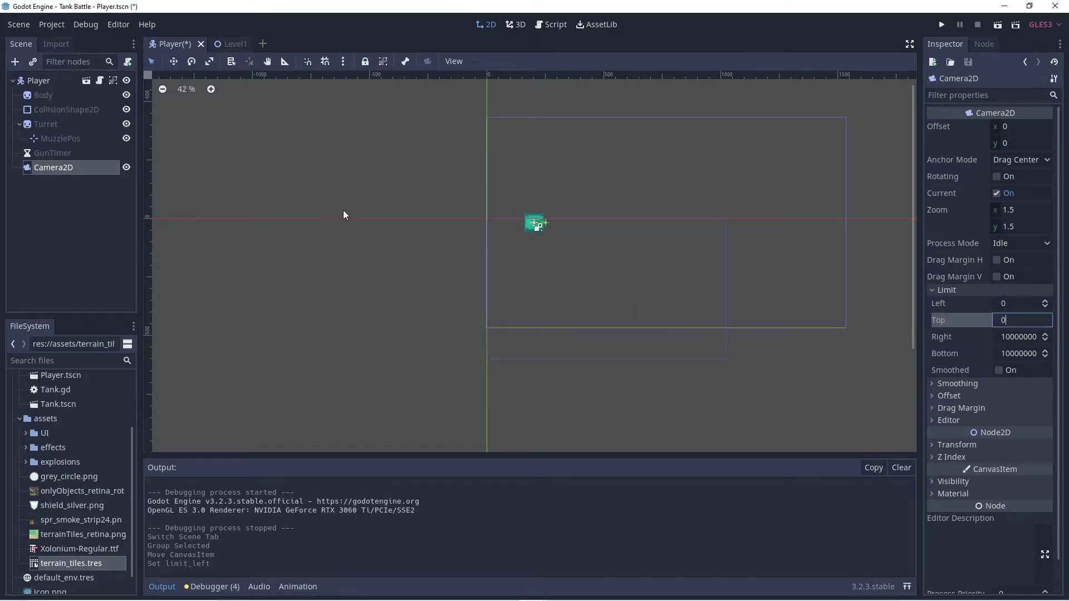
# Move the whole tank about 430 pixels right and 540 pixels down, and review the Camera2D's left and top limits.
pyautogui.click(52, 80)
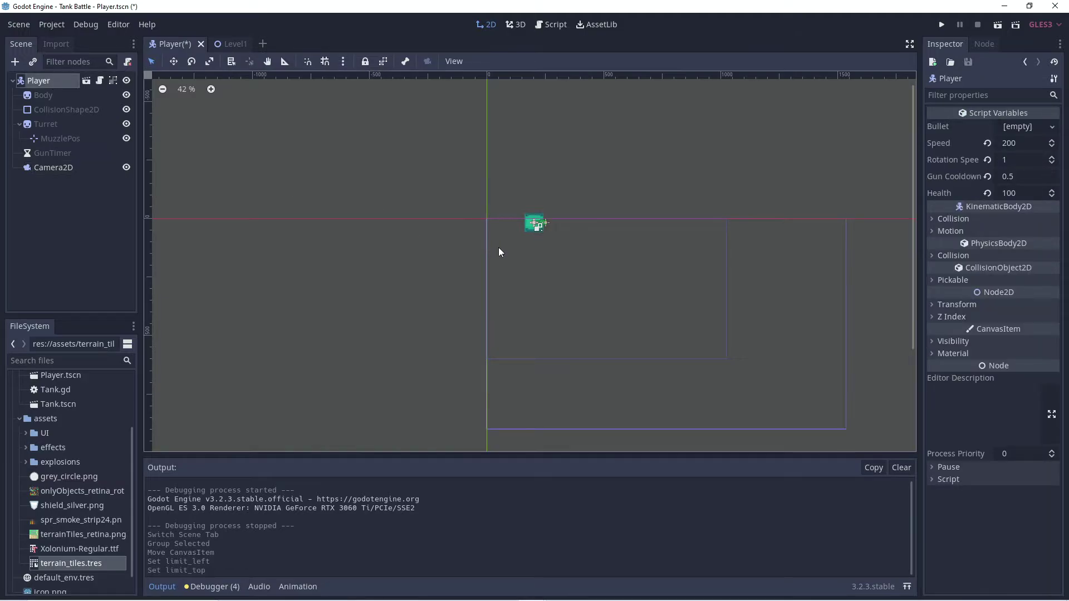
pyautogui.moveTo(535, 233); pyautogui.dragTo(636, 351)
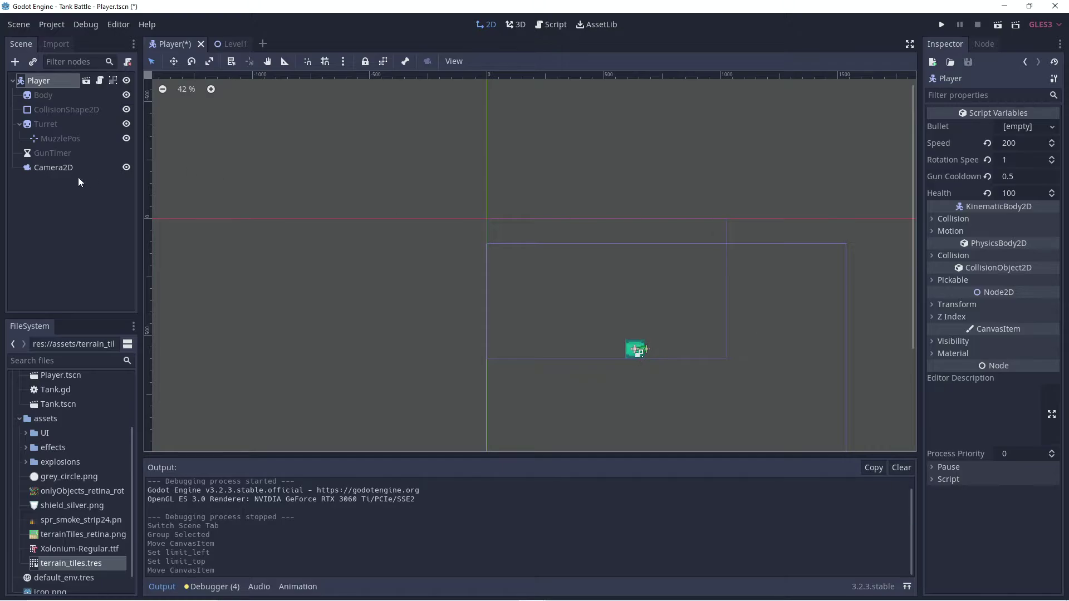
pyautogui.click(43, 169)
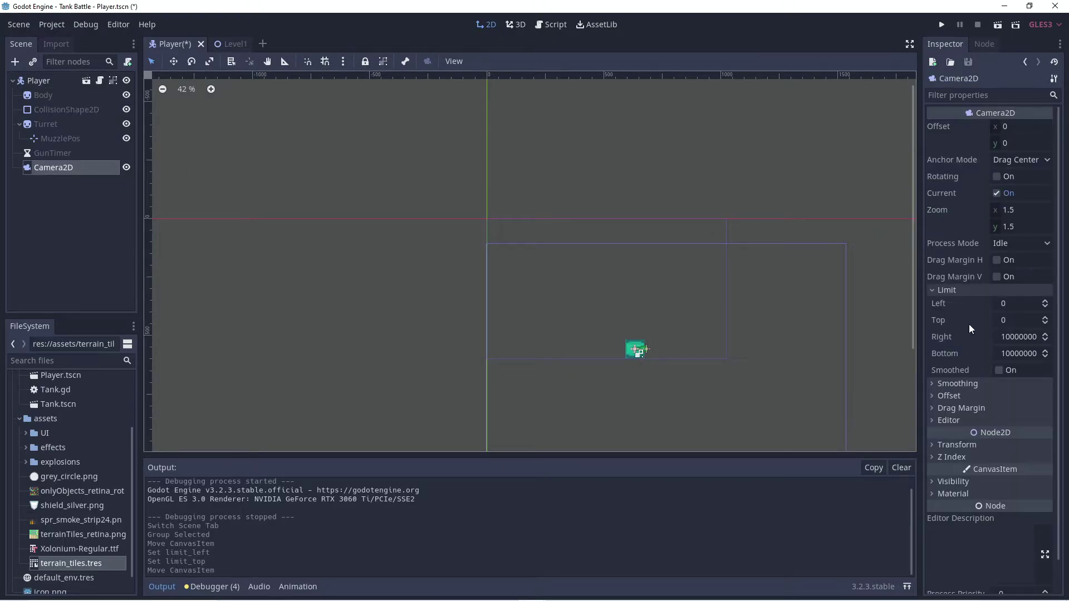
pyautogui.click(1006, 303)
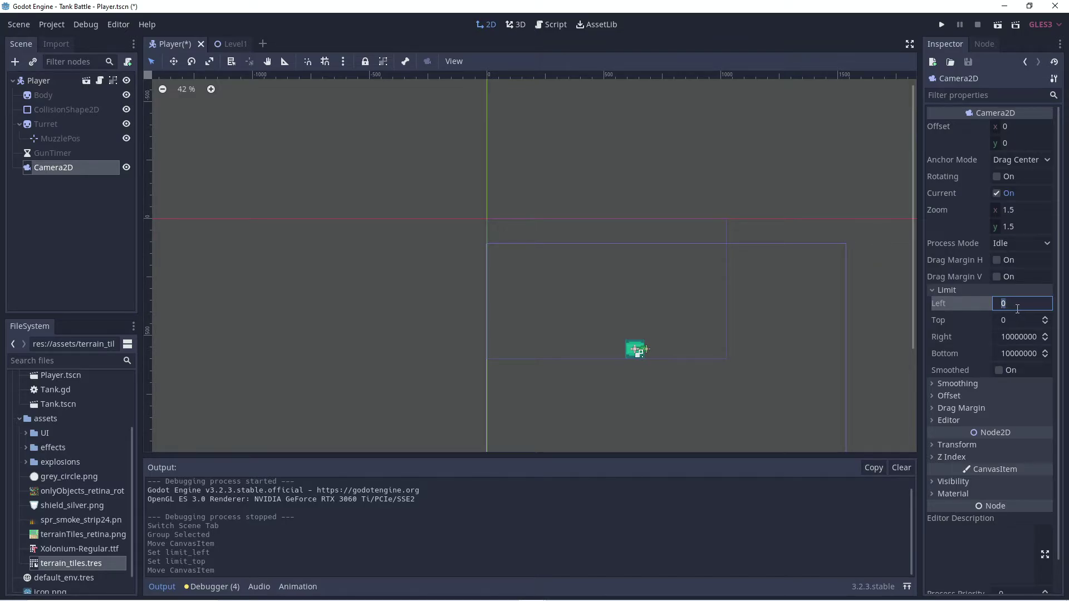
pyautogui.click(984, 319)
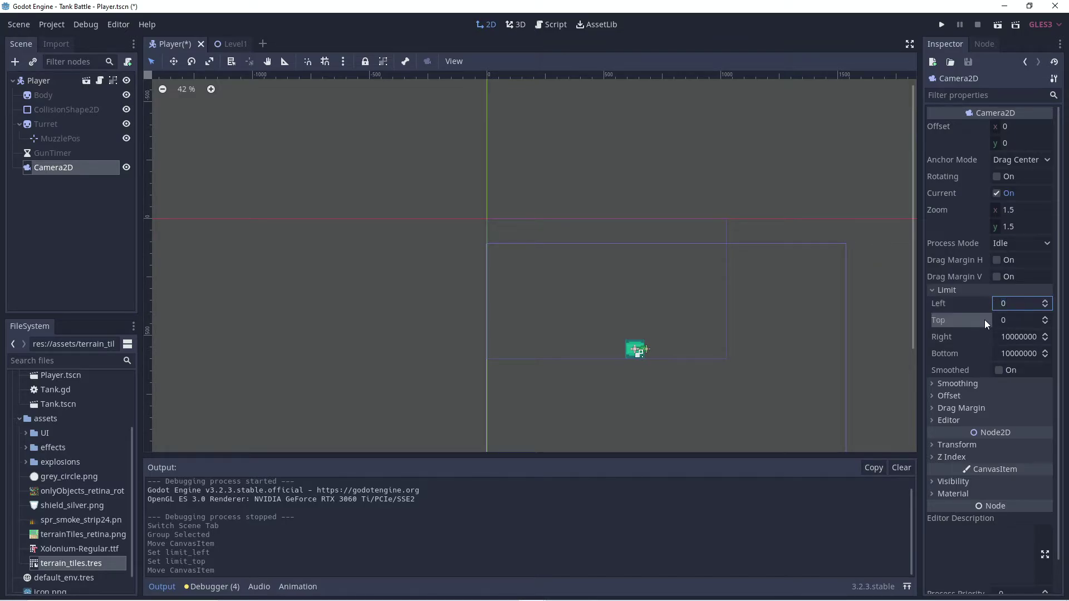
pyautogui.click(938, 306)
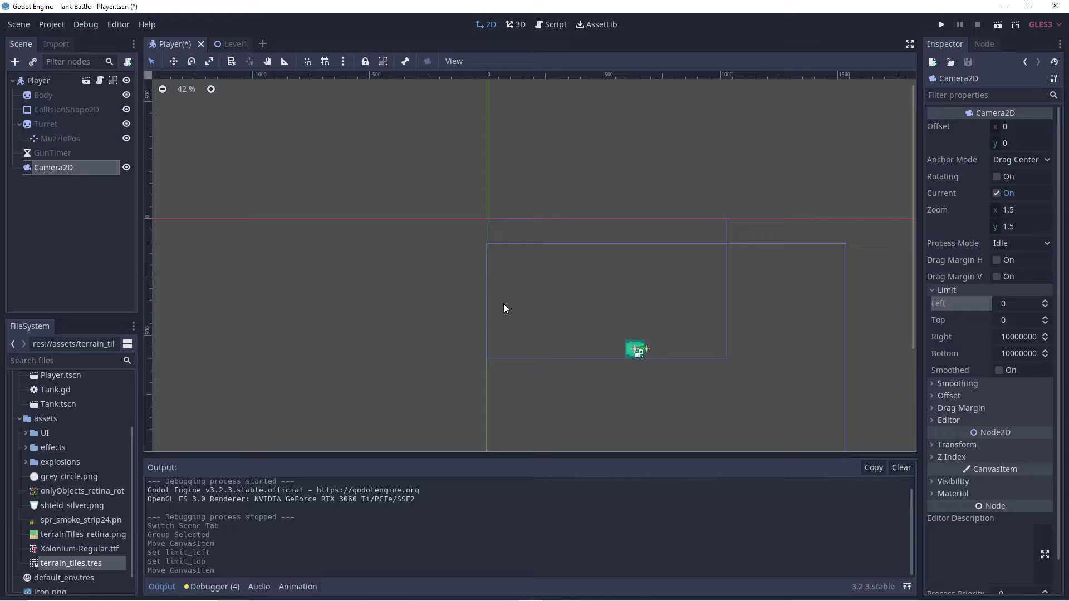
# In the Level1 scene, attach a new GDScript to the Level1 node, saved as res://Levels/Level.gd.
pyautogui.click(229, 45)
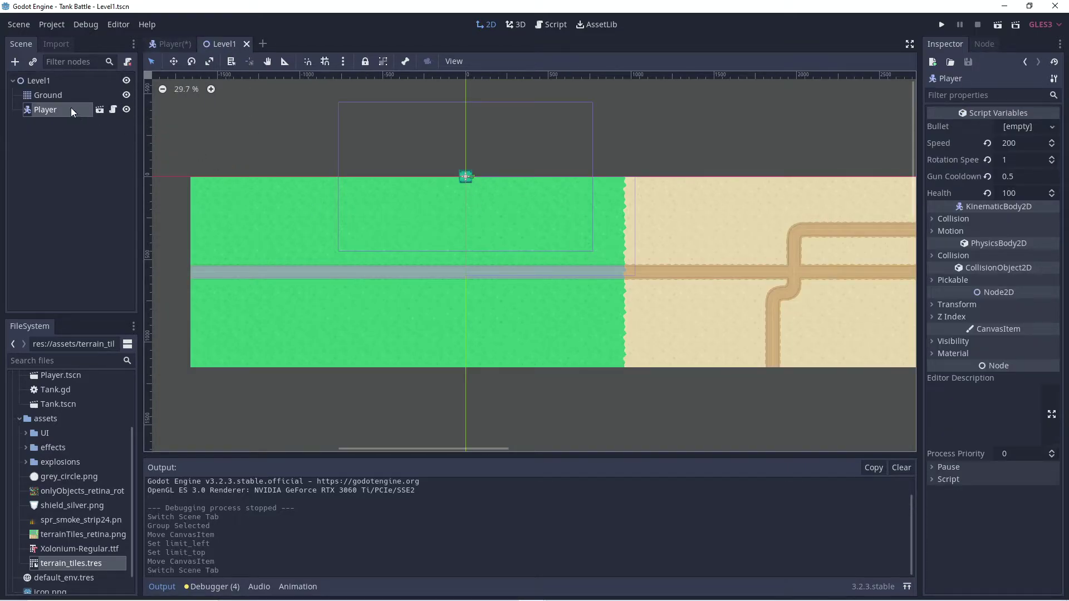
pyautogui.click(33, 81)
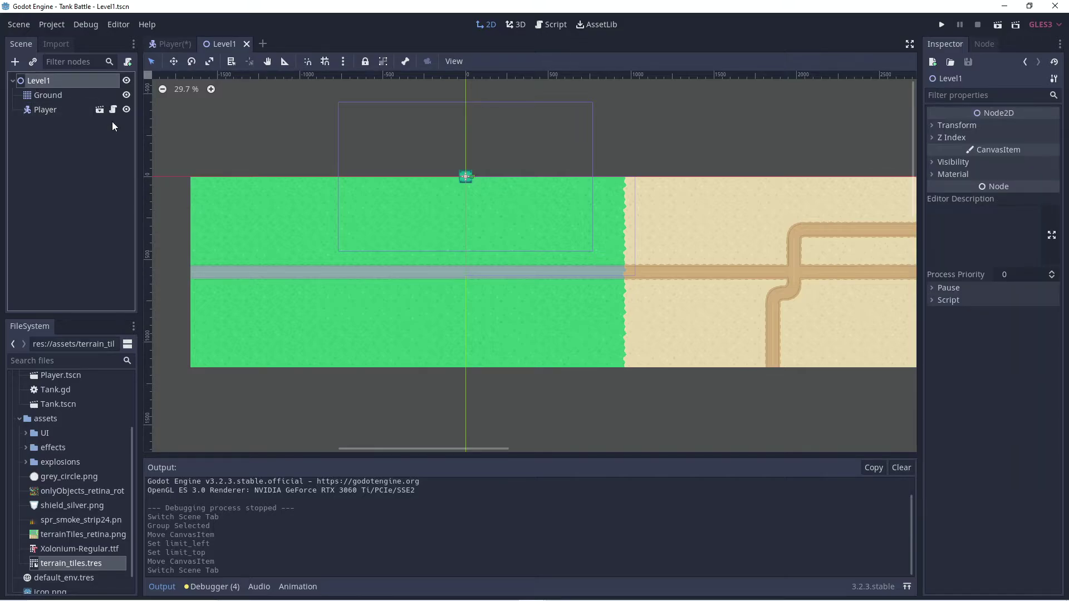
pyautogui.click(128, 62)
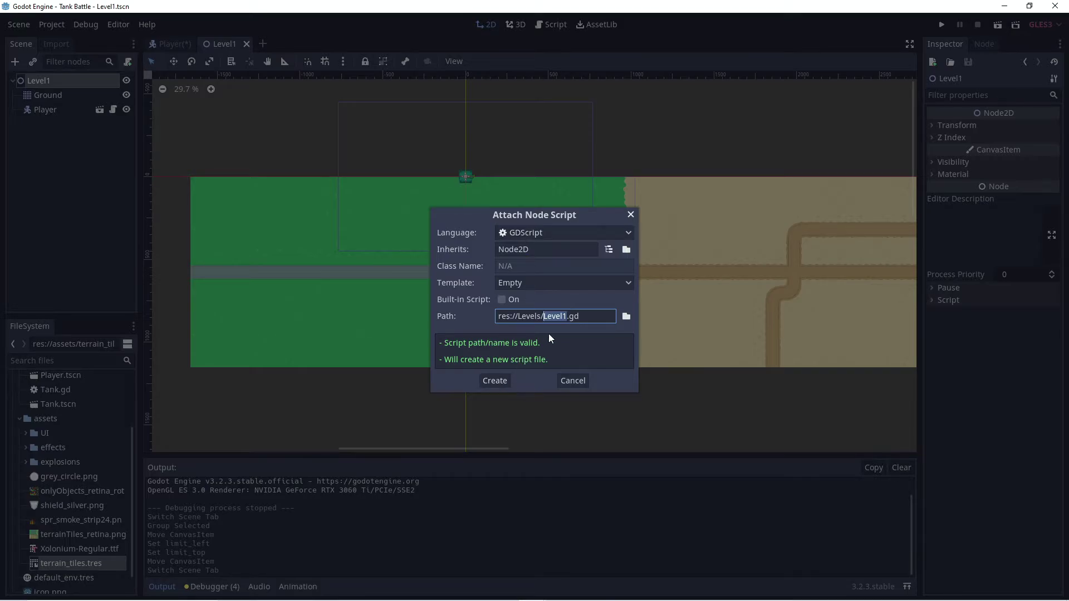
pyautogui.click(564, 316)
pyautogui.click(492, 380)
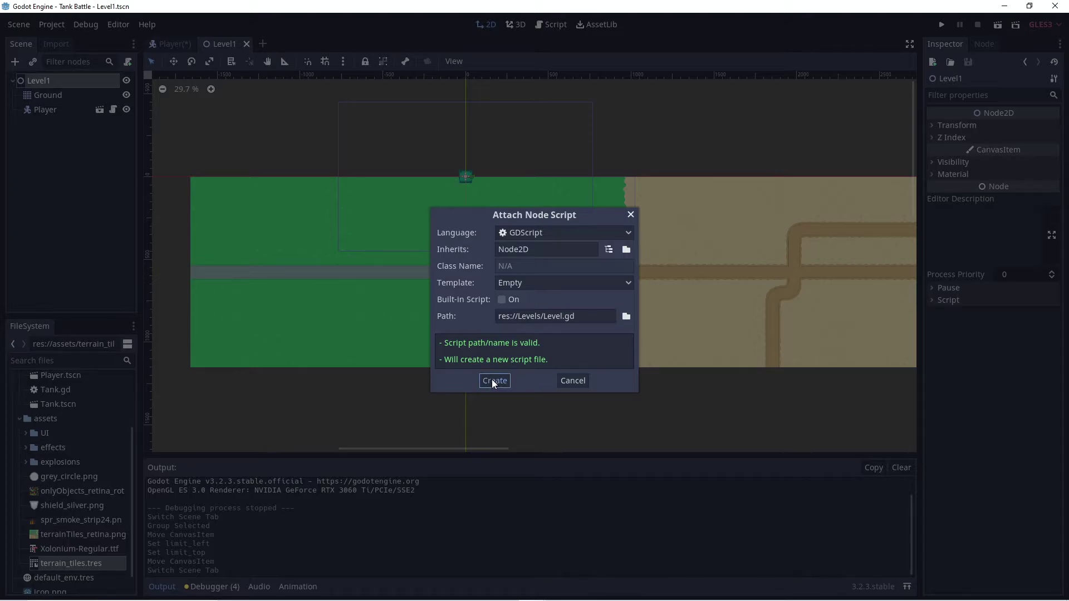
# Add a _ready() function below the extends line that calls set_camera_limits().
pyautogui.click(304, 101)
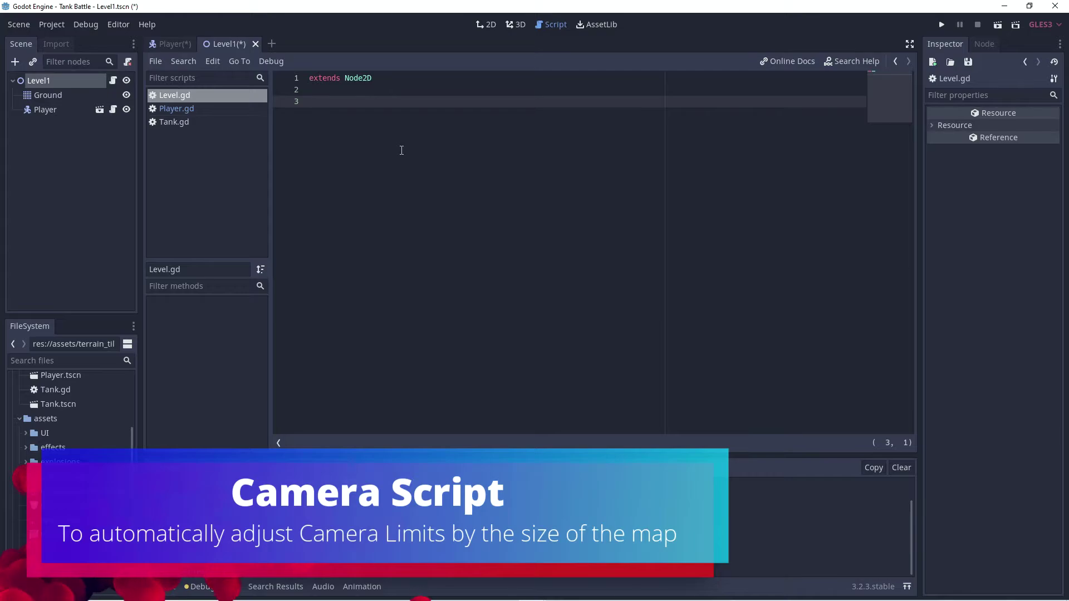
pyautogui.write('func _')
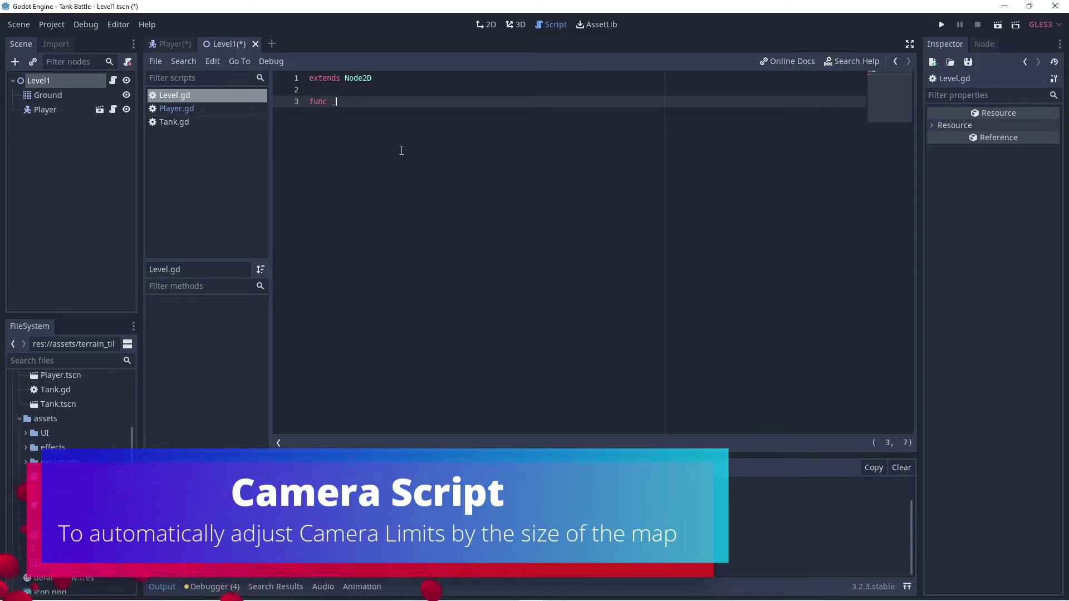
pyautogui.write('ready():')
pyautogui.press('Return')
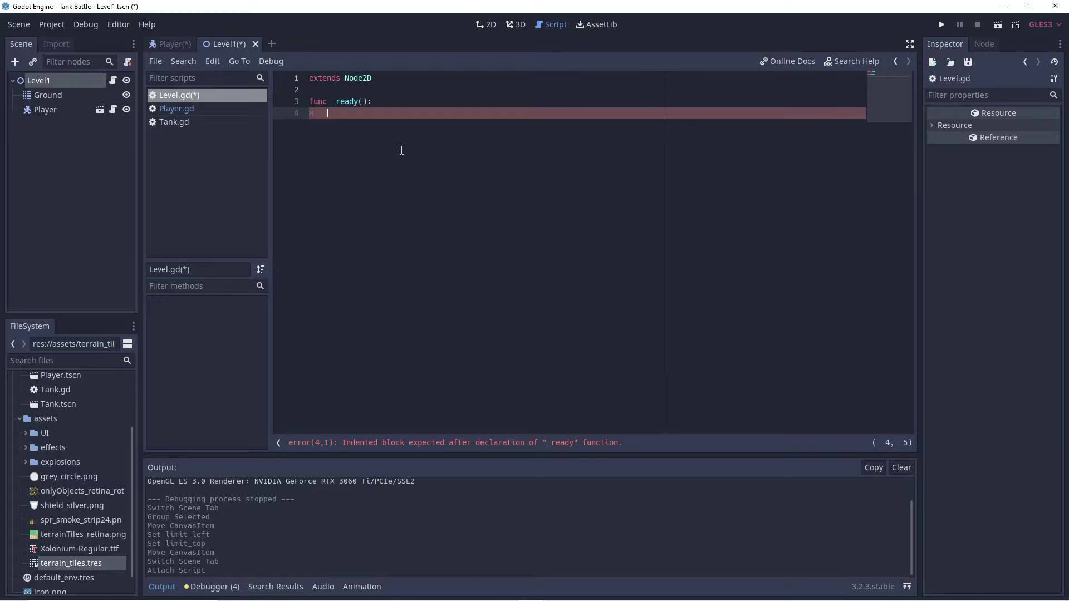
pyautogui.write('set_')
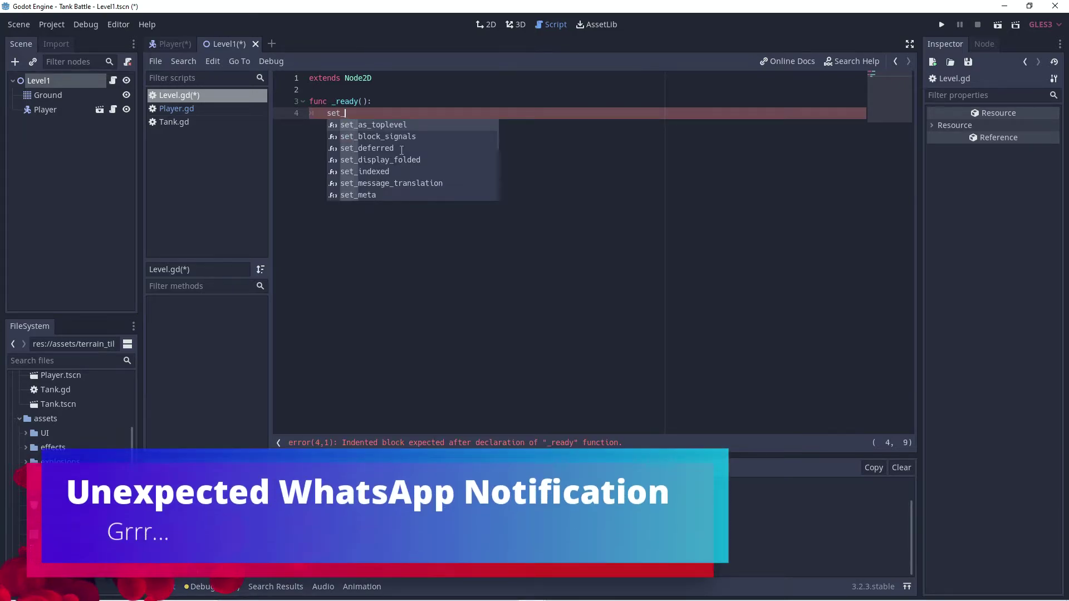
pyautogui.write('camera')
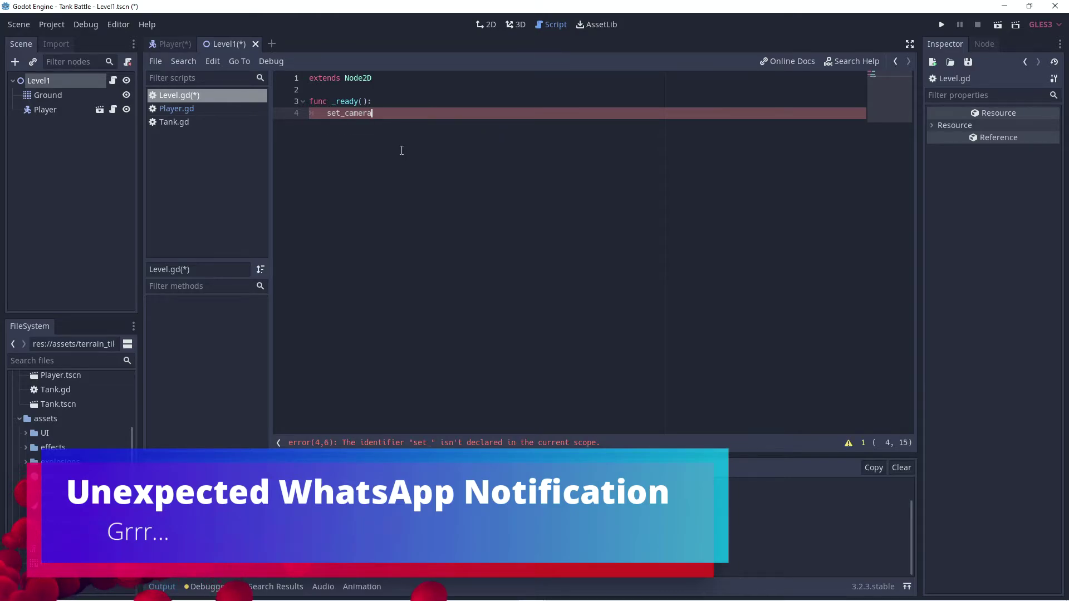
pyautogui.write('_limits')
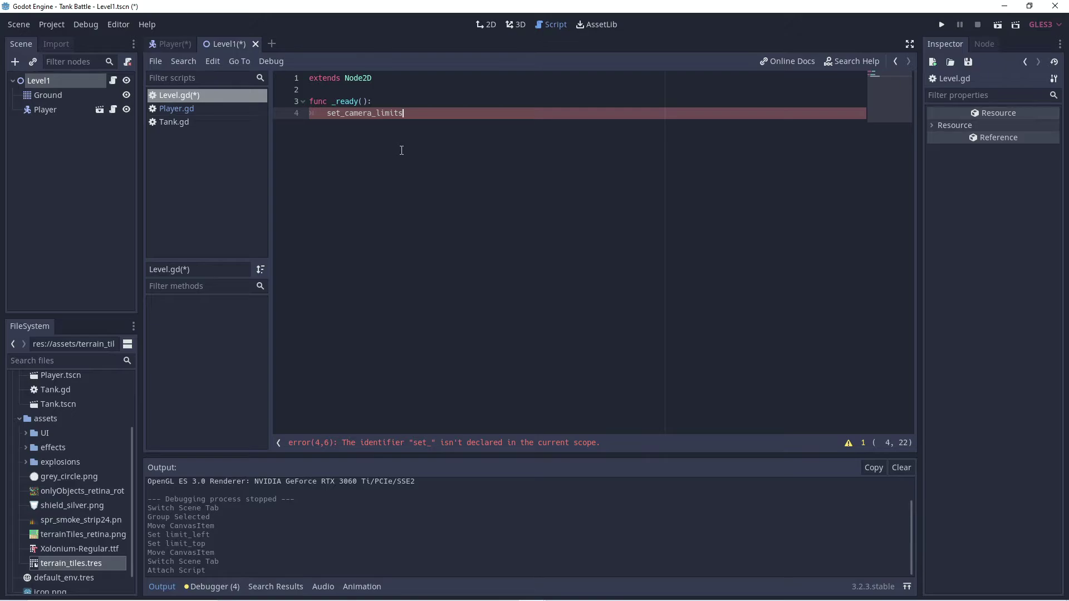
pyautogui.write('()')
pyautogui.press('Return')
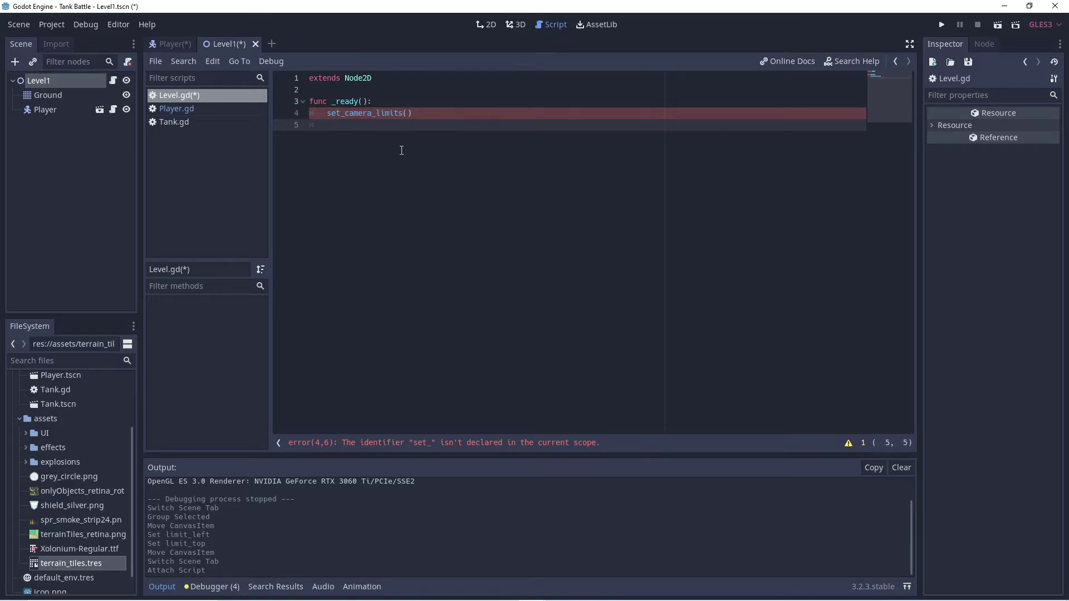
# Declare a new set_camera_limits() function without parameters below _ready().
pyautogui.press('BackSpace')
pyautogui.press('Return')
pyautogui.write('func s')
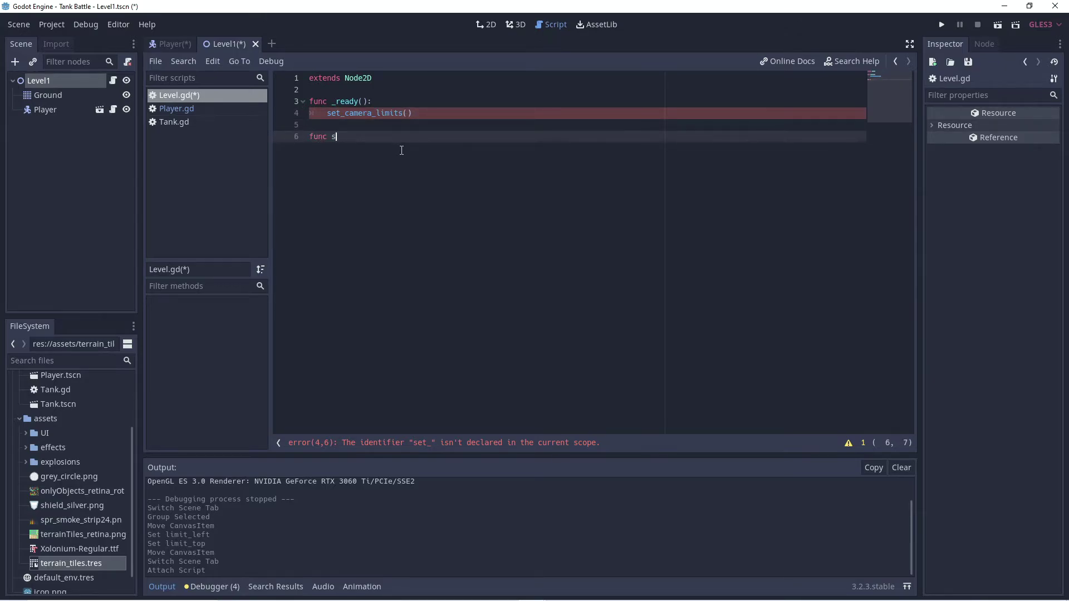
pyautogui.write('et_camera_limits():')
pyautogui.press('Return')
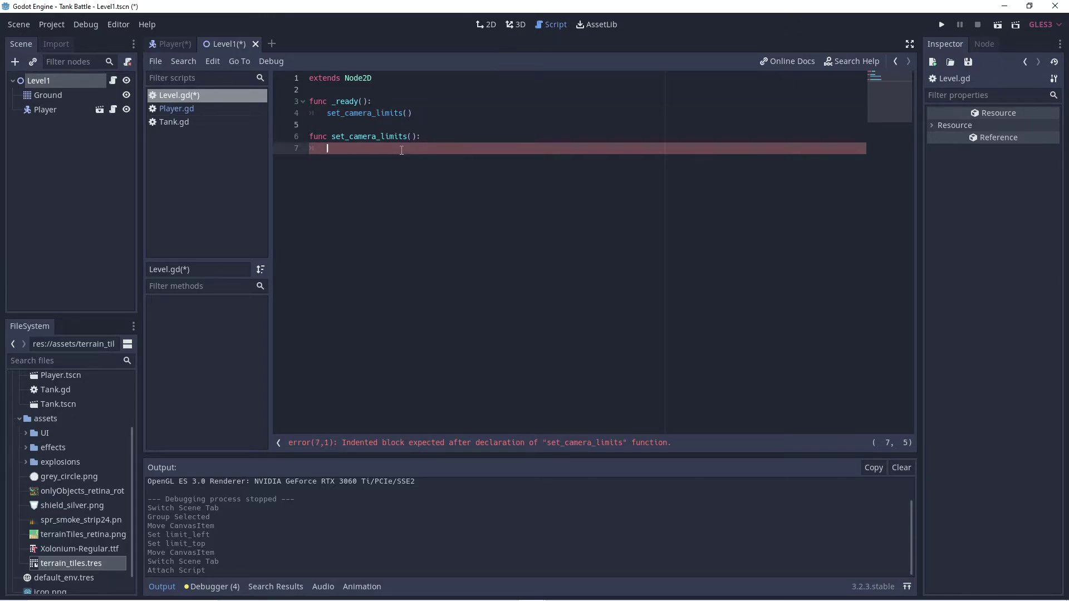
# In set_camera_limits(), declare the variable mapSize as $Ground.get_used_rect().
pyautogui.write('var mapSize')
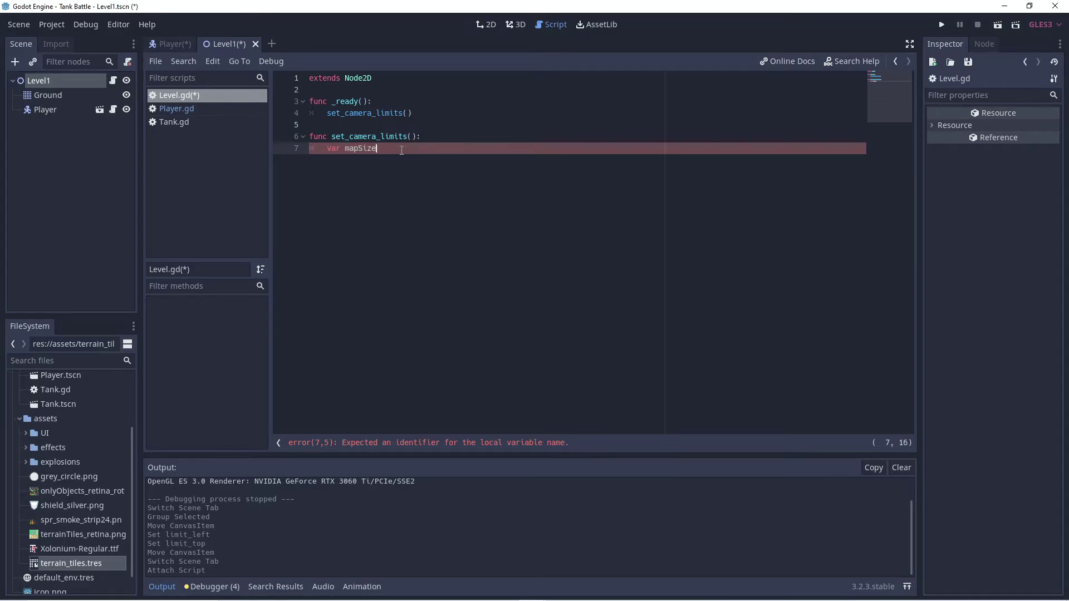
pyautogui.write(' =')
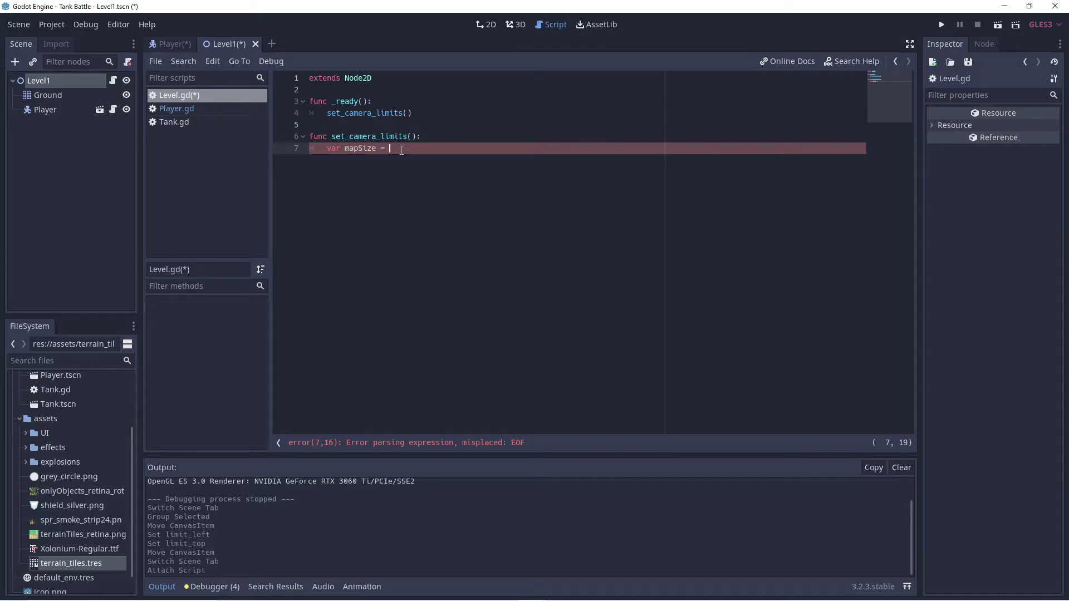
pyautogui.write(' $Ground.get')
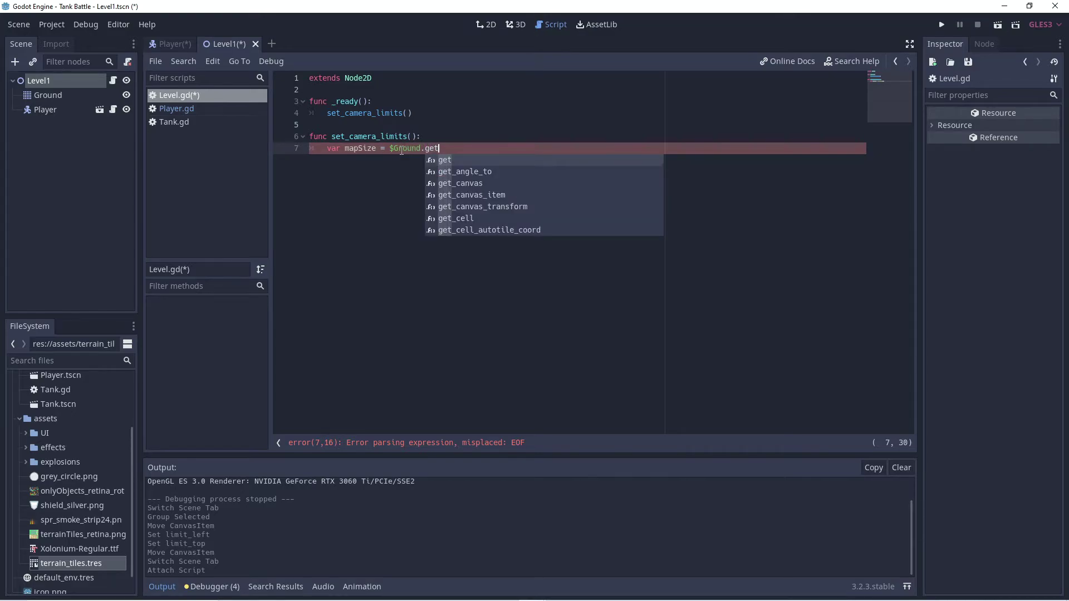
pyautogui.write('_use')
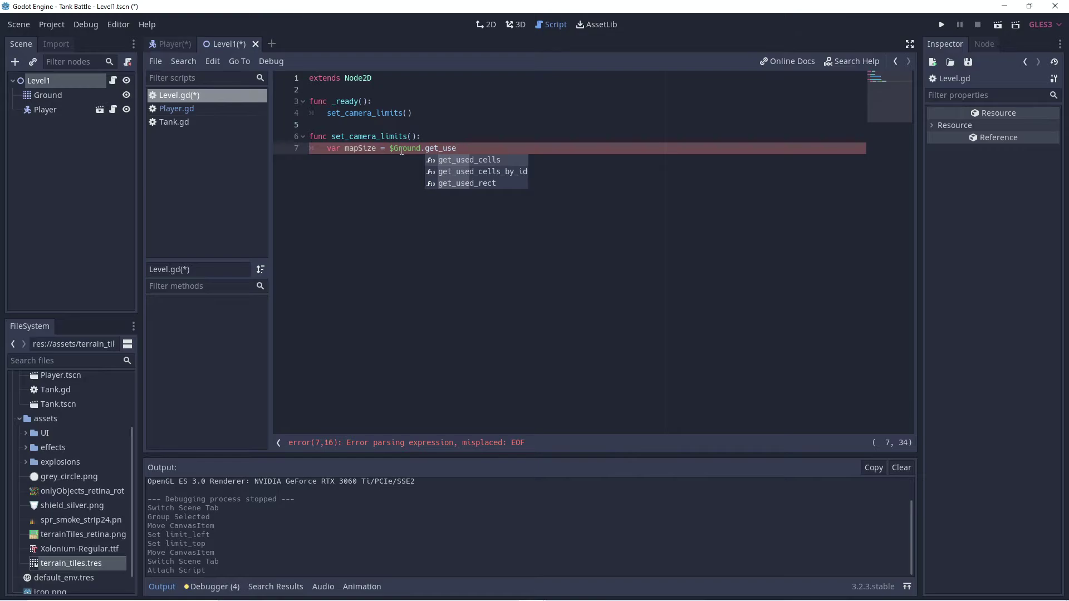
pyautogui.press('Up')
pyautogui.press('Return')
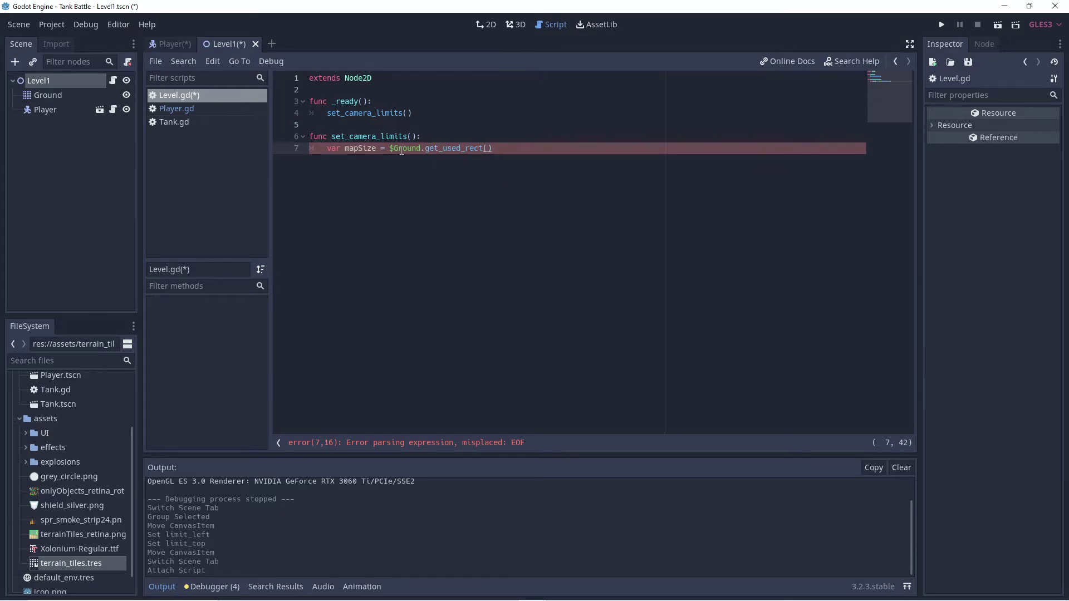
pyautogui.press('Return')
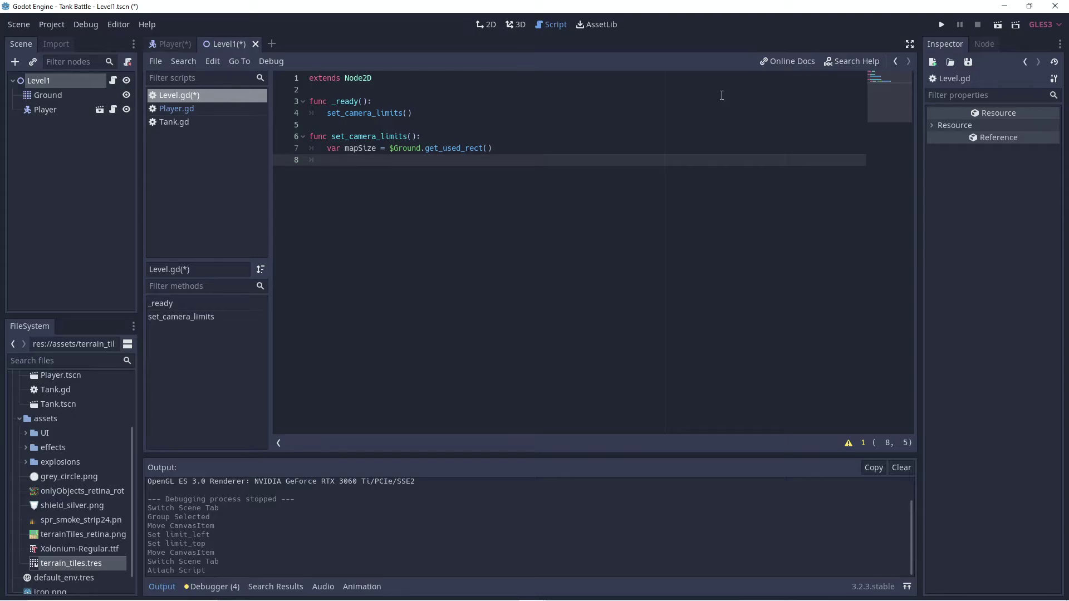
# Below mapSize, declare the variable cellSize as $Ground.cell_size.
pyautogui.write('var')
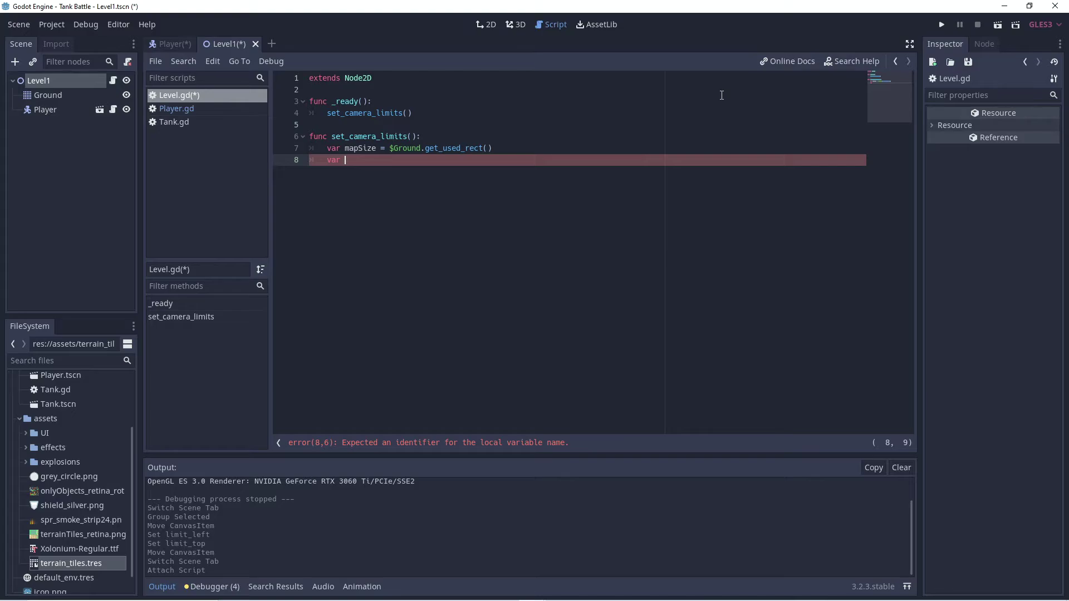
pyautogui.write('m')
pyautogui.press('BackSpace')
pyautogui.write('cellSize = ')
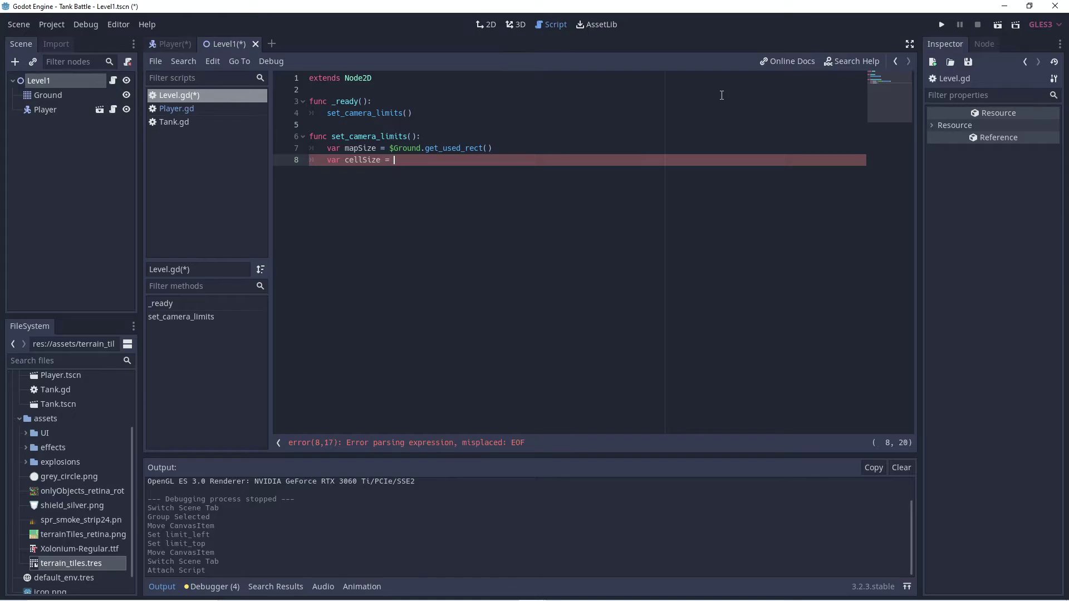
pyautogui.write('$G')
pyautogui.press('Return')
pyautogui.write('.ce')
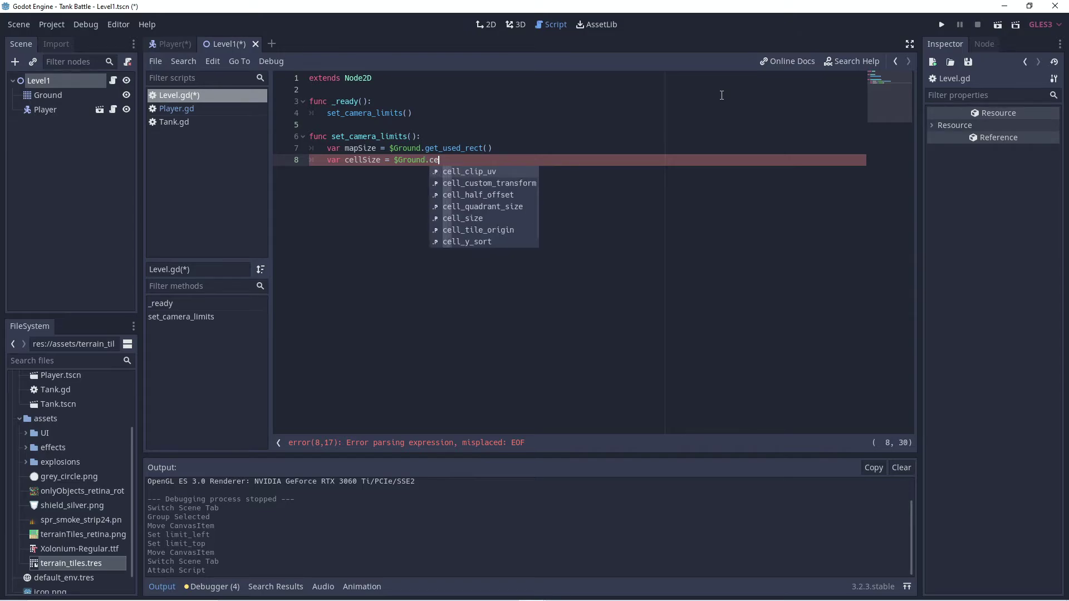
pyautogui.press('Down')
pyautogui.press('Down')
pyautogui.press('Down')
pyautogui.press('Down')
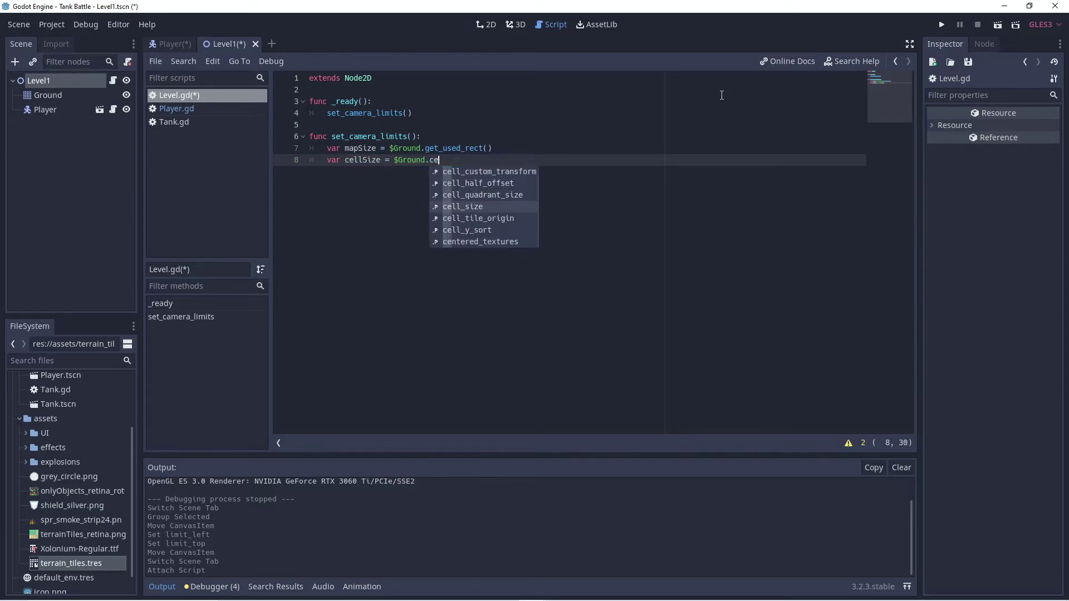
pyautogui.press('Return')
pyautogui.press('Return')
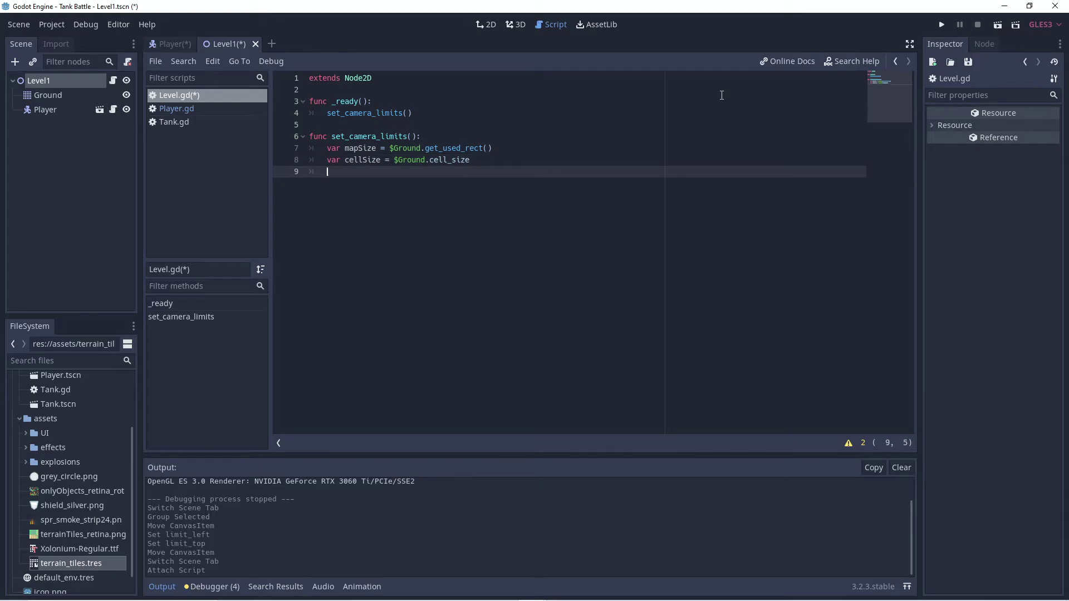
# Below the cellSize declaration, begin a statement with the left camera limit property, $Player/Camera2D.limit_left.
pyautogui.write('$Pla')
pyautogui.press('Down')
pyautogui.press('Down')
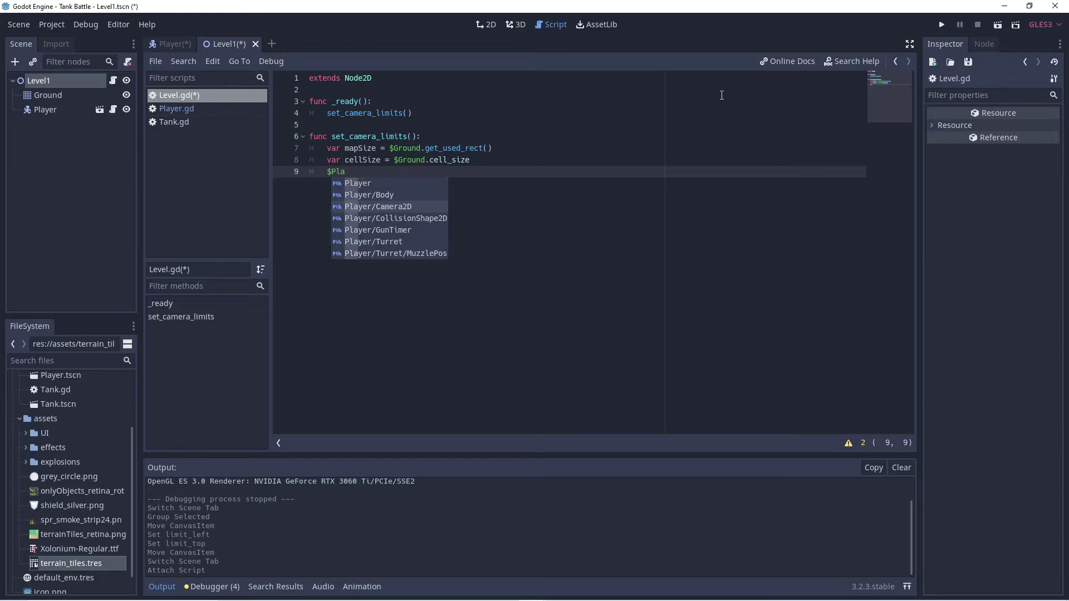
pyautogui.press('Return')
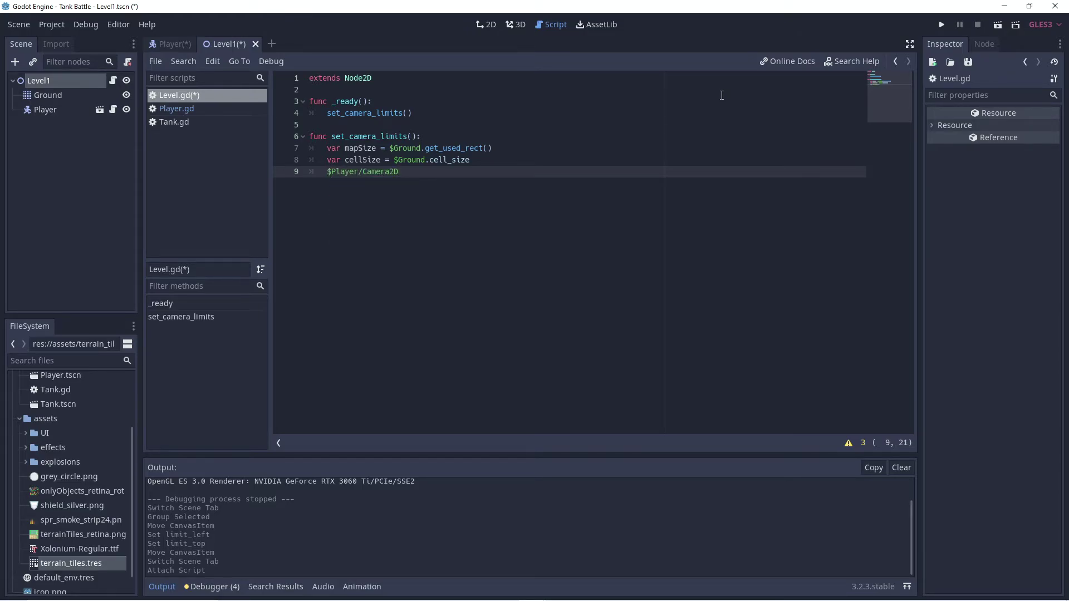
pyautogui.write('.ti')
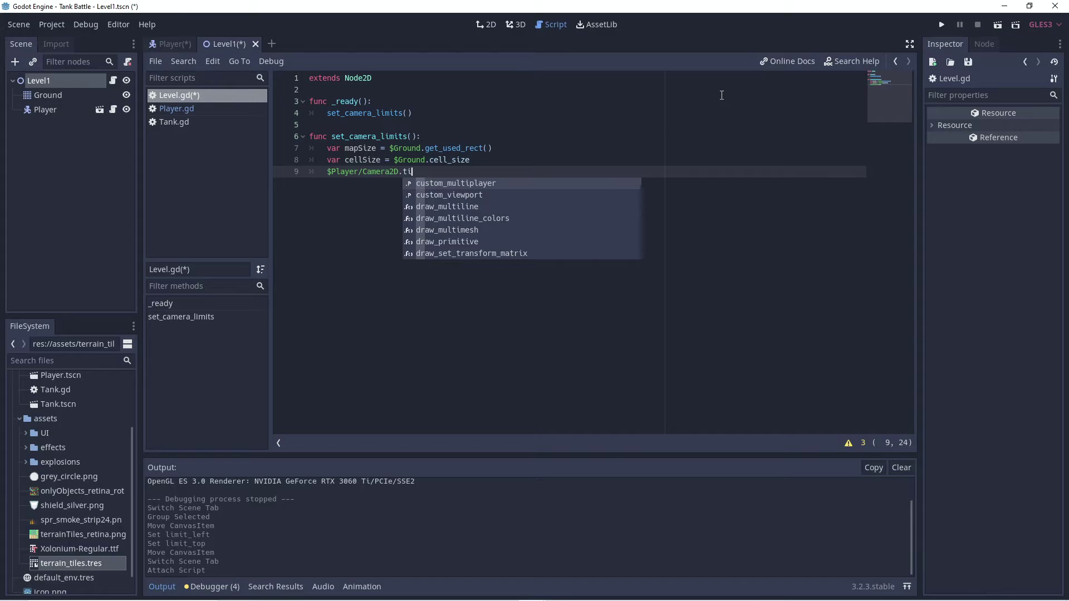
pyautogui.press('BackSpace')
pyautogui.press('BackSpace')
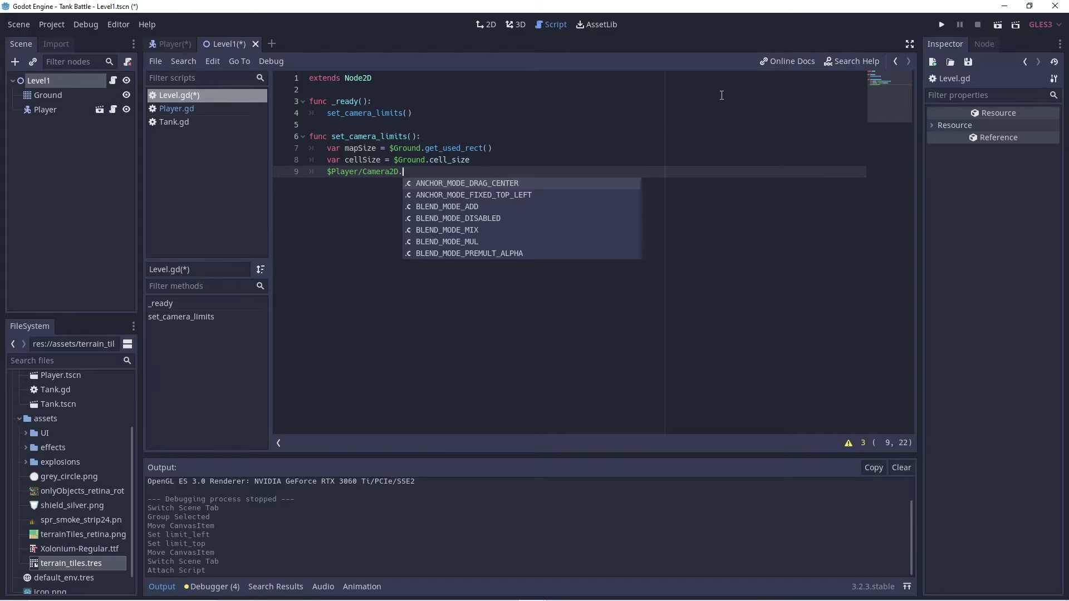
pyautogui.write('limi')
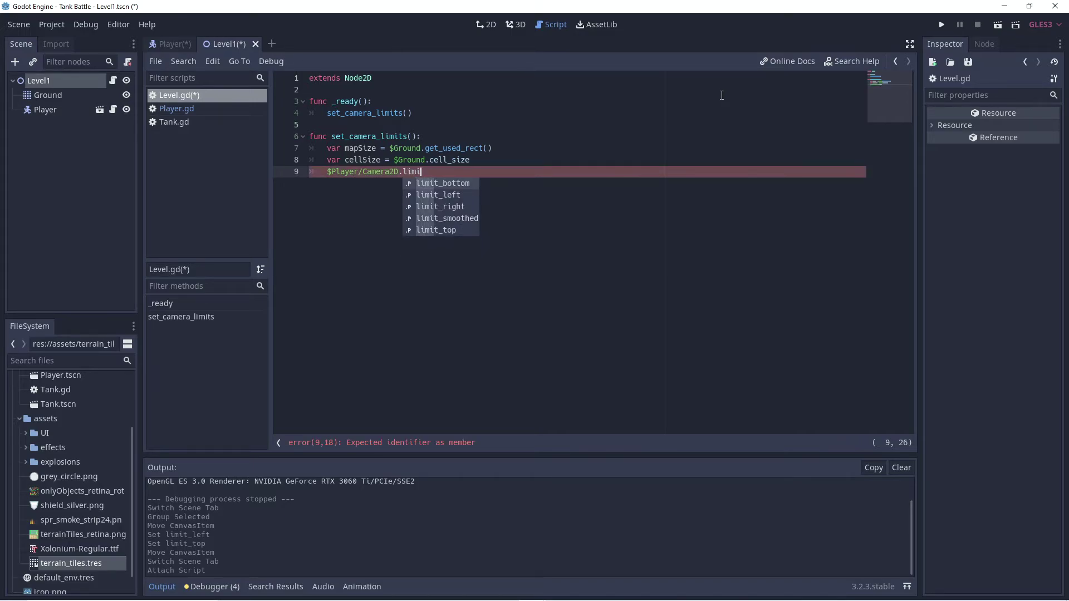
pyautogui.press('Down')
pyautogui.press('Return')
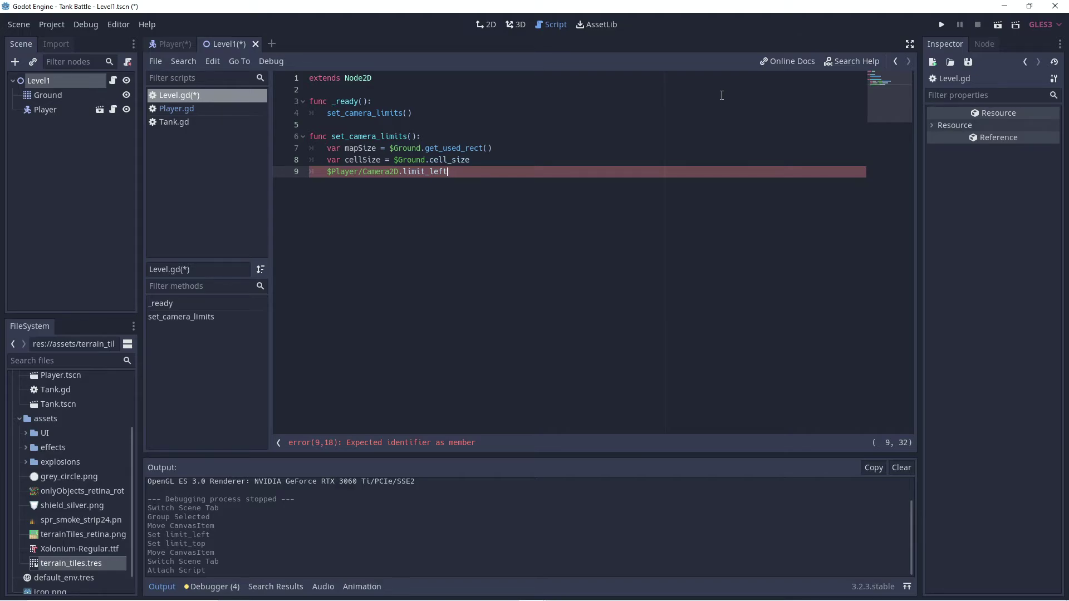
# Assign mapSize.position.x * cellSize.x to limit_left and start a new line below it.
pyautogui.write('= map')
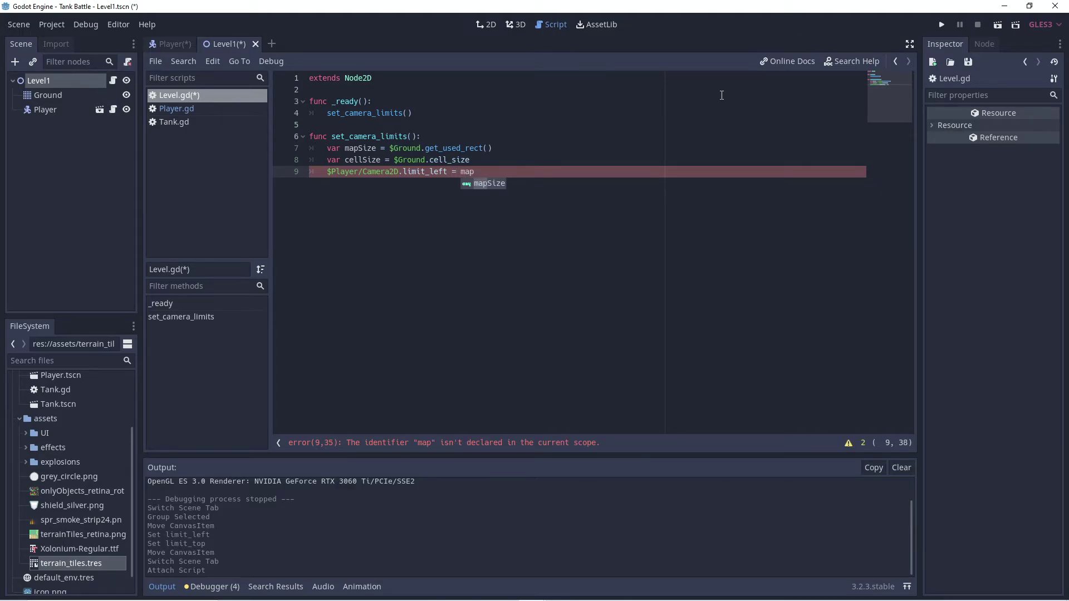
pyautogui.press('BackSpace')
pyautogui.press('BackSpace')
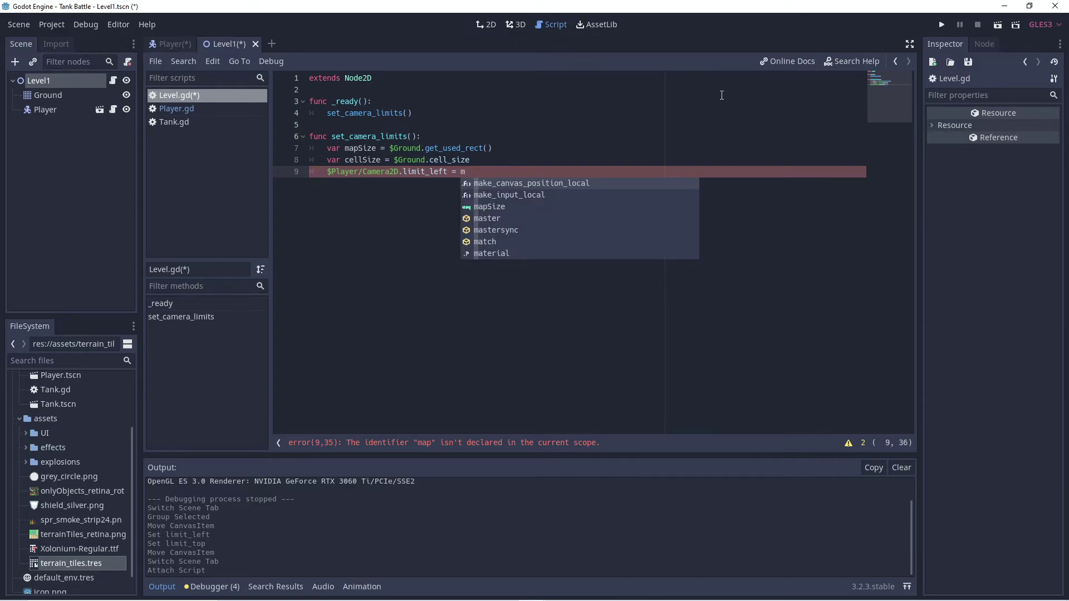
pyautogui.write('apS')
pyautogui.press('Return')
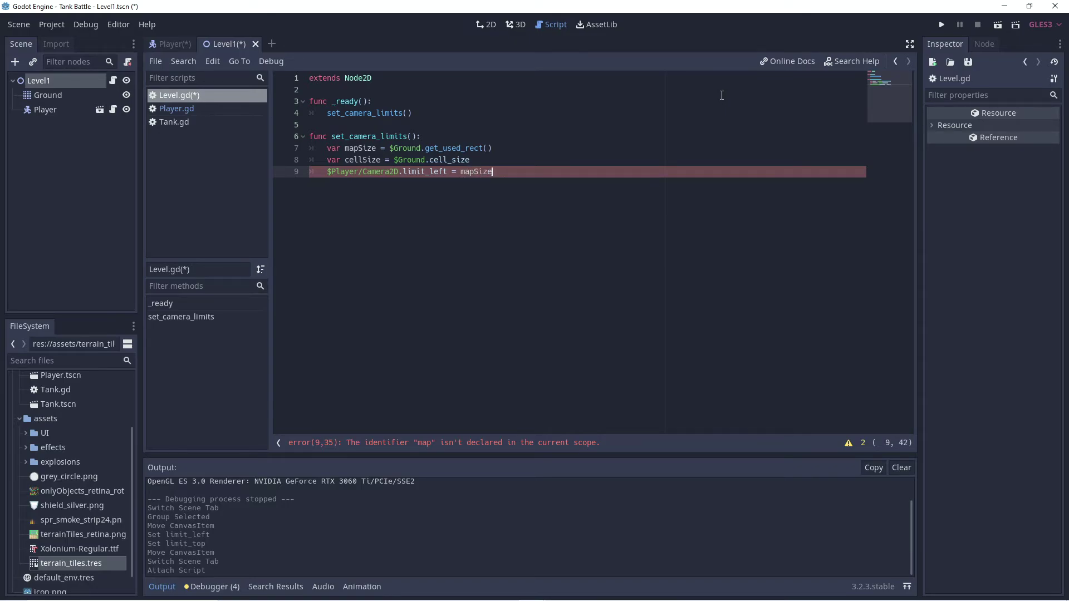
pyautogui.write('.pos')
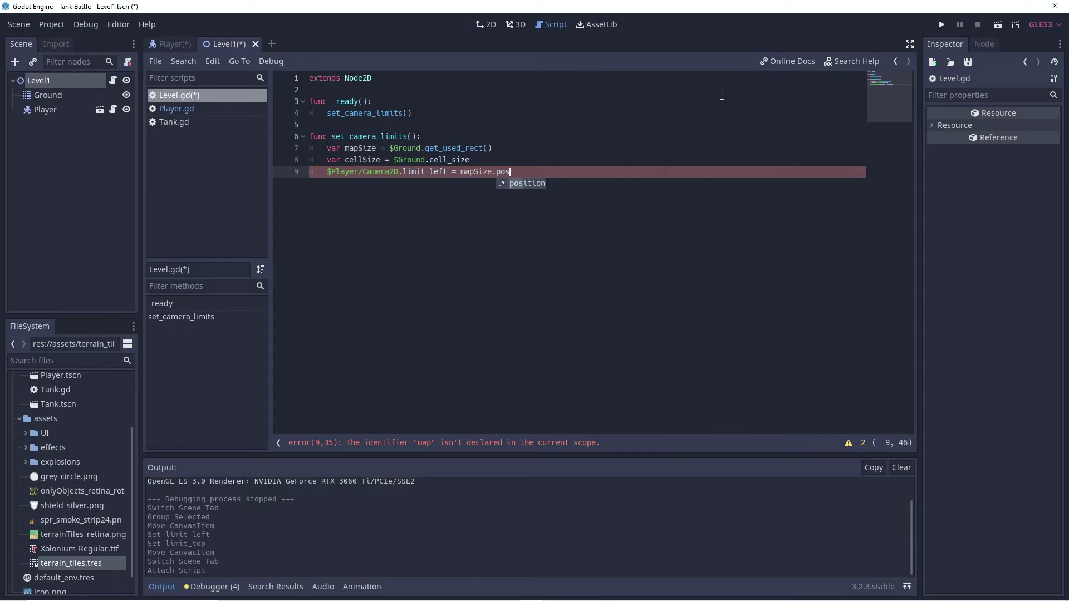
pyautogui.press('Return')
pyautogui.write('.x')
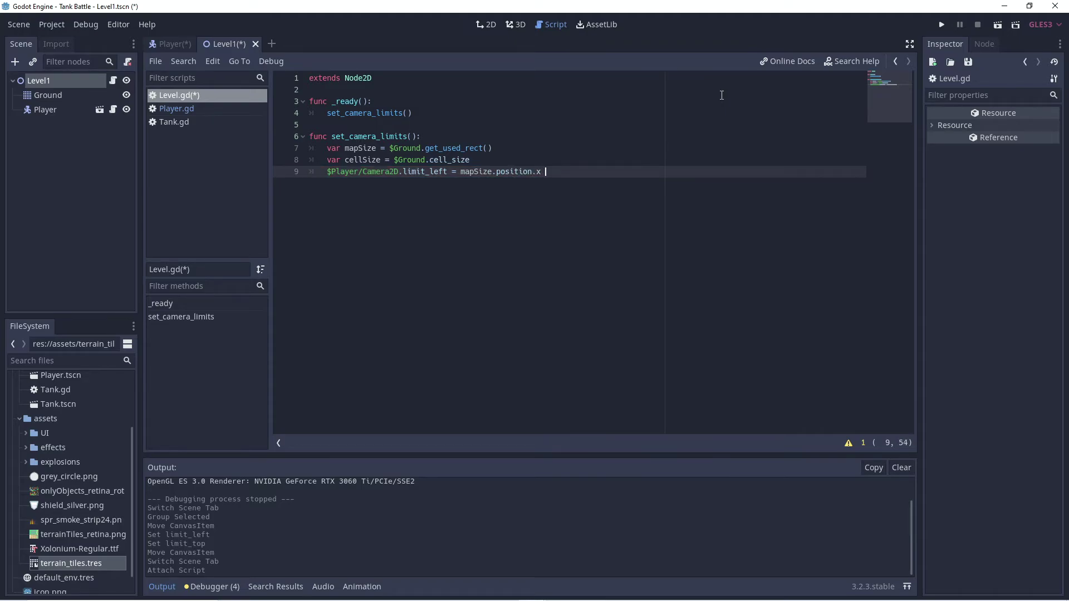
pyautogui.write(' * cell')
pyautogui.press('Return')
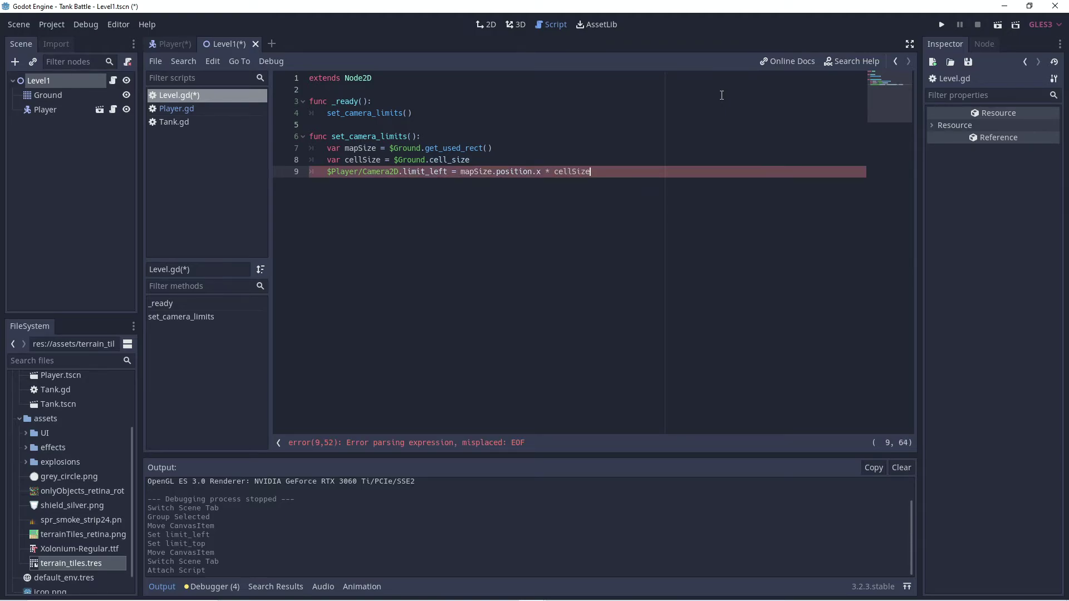
pyautogui.write('.x')
pyautogui.press('Return')
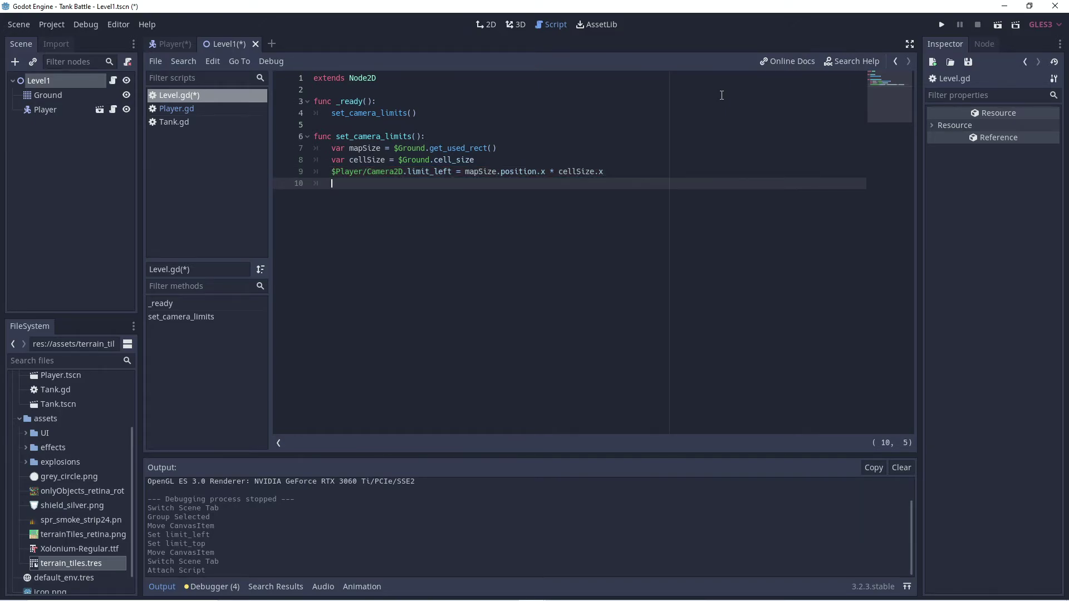
# Below the limit_left assignment, begin a statement with $Player/Camera2D.limit_right.
pyautogui.write('$')
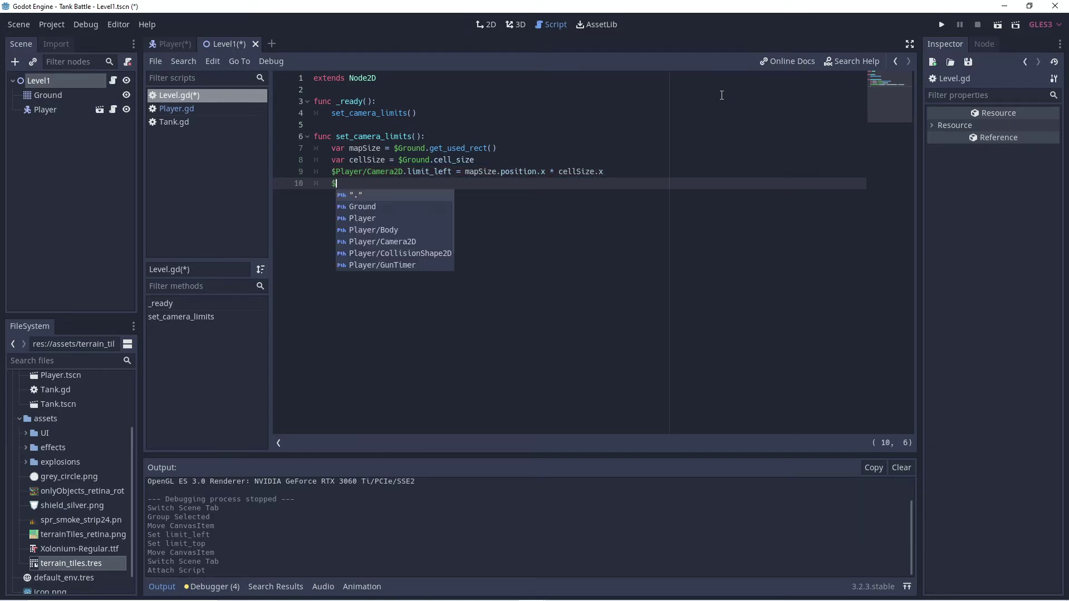
pyautogui.write('p')
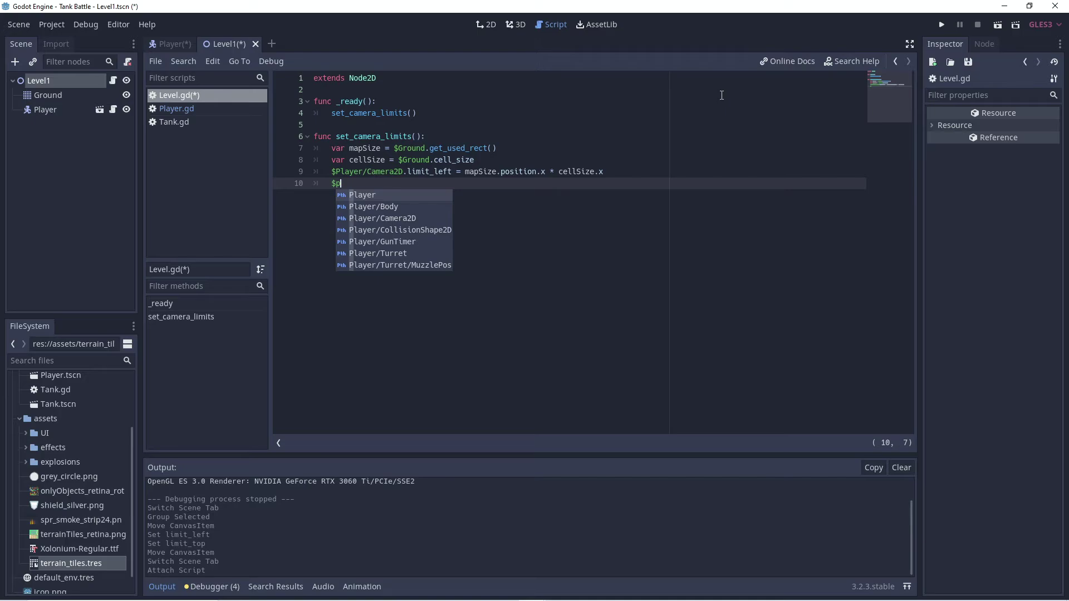
pyautogui.press('Down')
pyautogui.press('Down')
pyautogui.press('Return')
pyautogui.write('.limi')
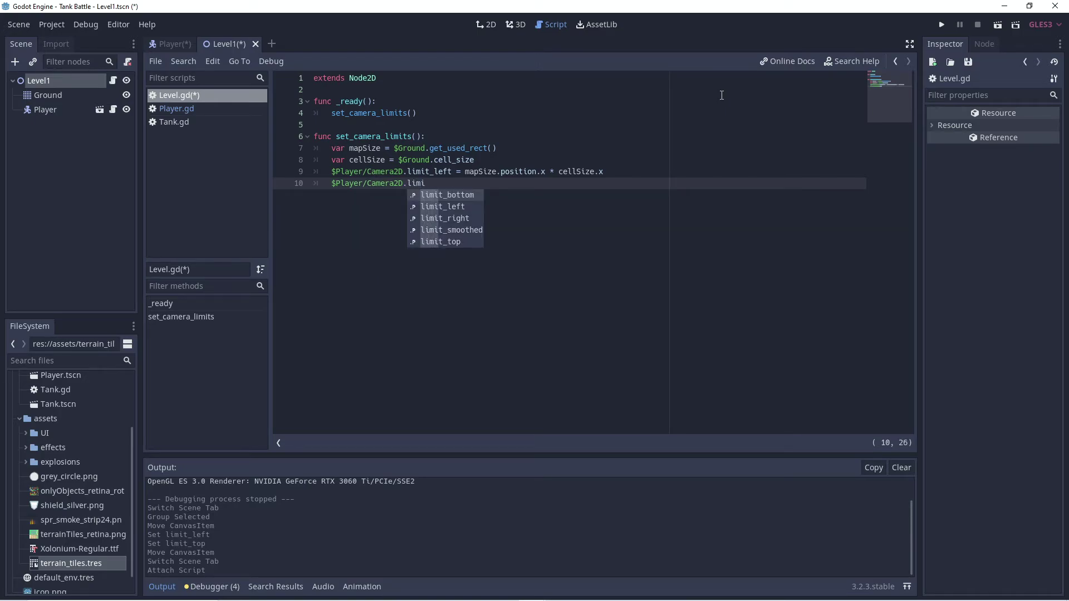
pyautogui.press('Down')
pyautogui.press('Down')
pyautogui.press('Return')
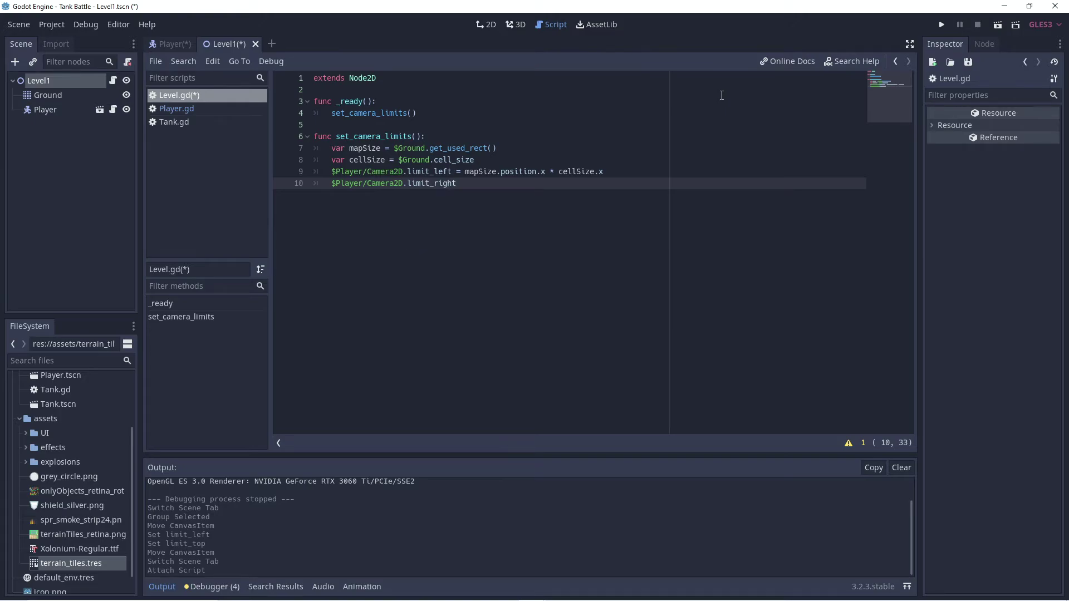
# Assign mapSize.end.x * cellSize.x to limit_right and start a new line below it.
pyautogui.write('= map')
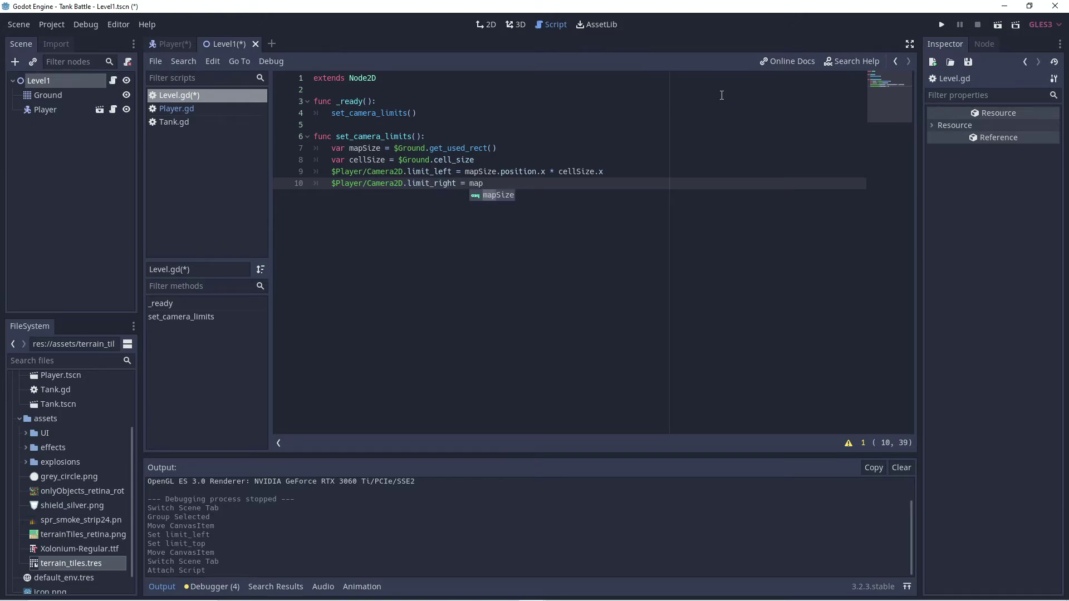
pyautogui.press('Return')
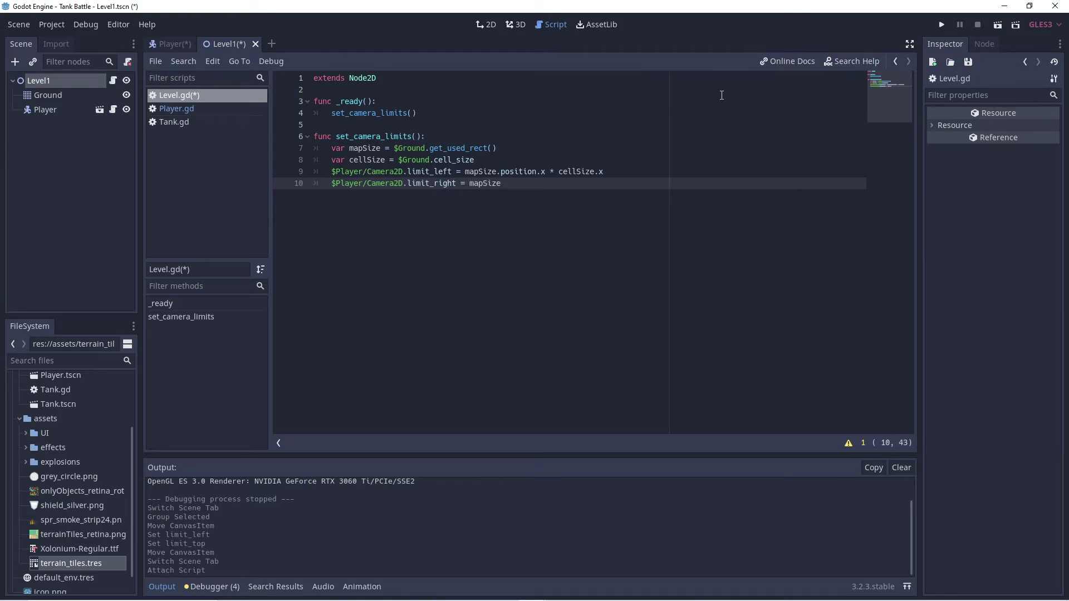
pyautogui.write('.end.x * cel')
pyautogui.press('Return')
pyautogui.write('.x')
pyautogui.press('Return')
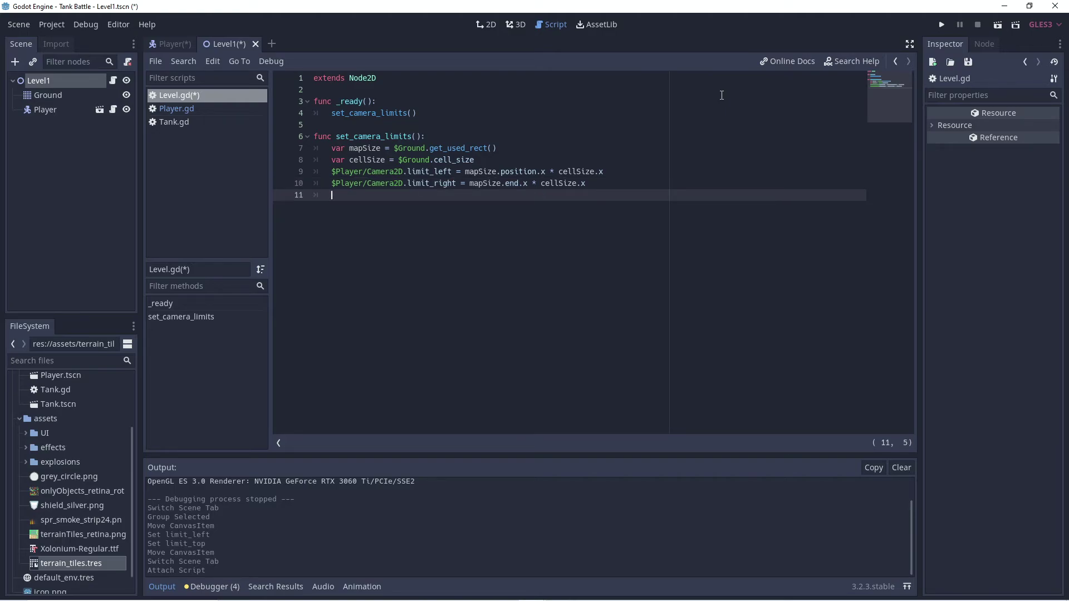
# Below the limit_right assignment, begin a statement with $Player/Camera2D.limit_top.
pyautogui.write('$pla')
pyautogui.press('Down')
pyautogui.press('Down')
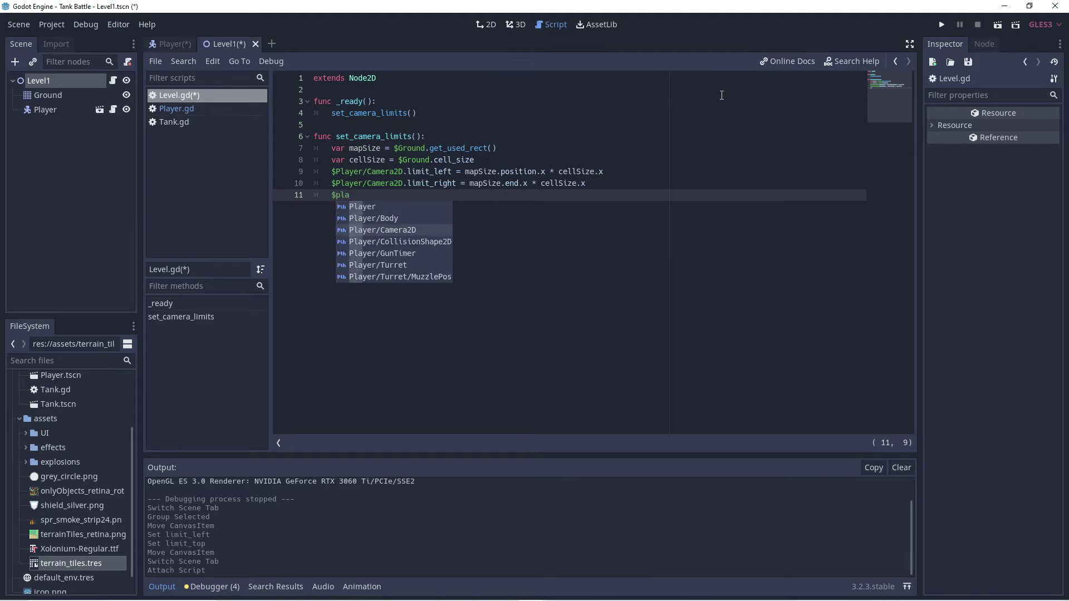
pyautogui.press('Return')
pyautogui.write('.')
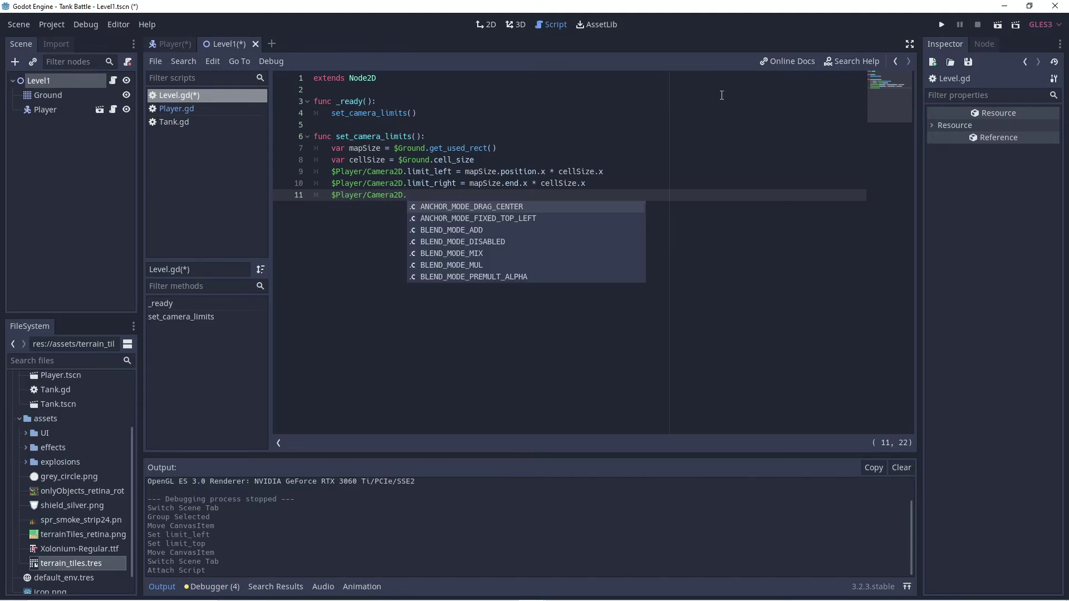
pyautogui.write('lim')
pyautogui.press('Down')
pyautogui.press('Down')
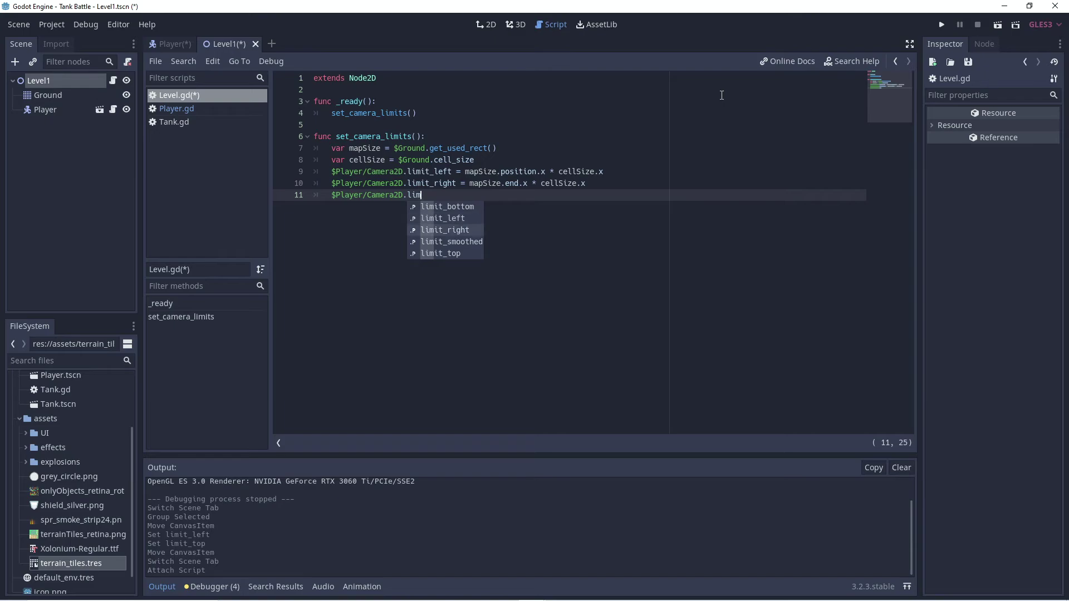
pyautogui.press('Down')
pyautogui.press('Down')
pyautogui.press('Return')
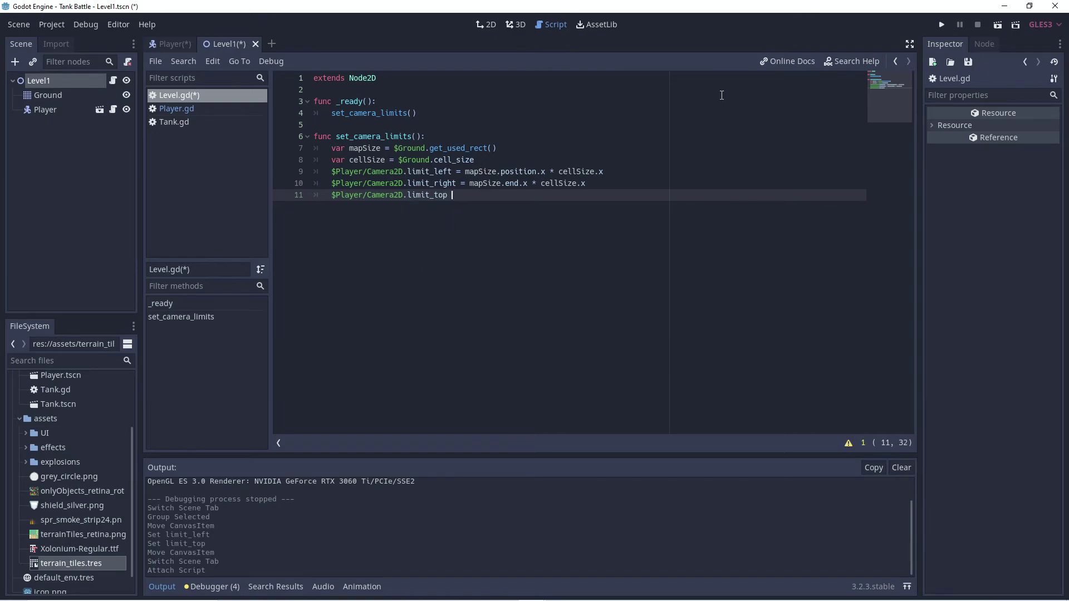
# Complete the limit_top statement by assigning it mapSize.position.y * cellSize.y.
pyautogui.write('= ma')
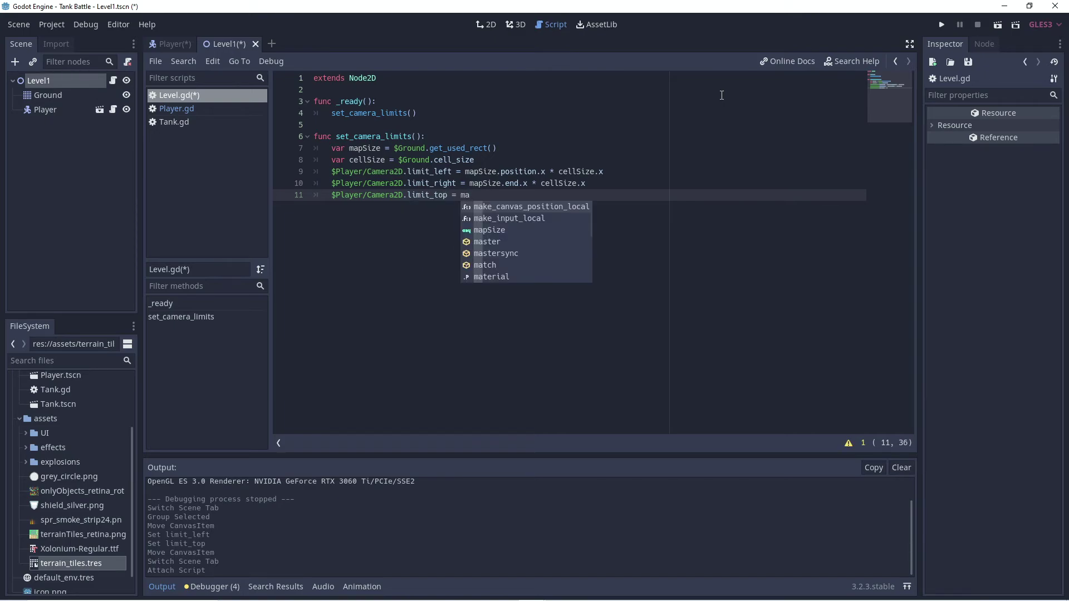
pyautogui.write('pS')
pyautogui.press('Return')
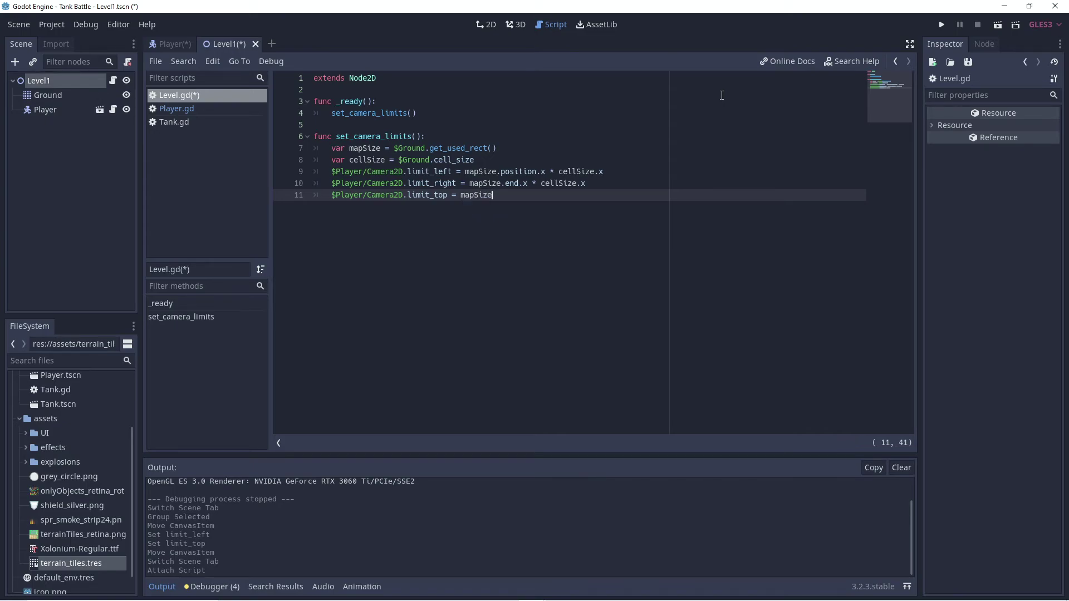
pyautogui.write('.posit')
pyautogui.press('Return')
pyautogui.write('.y * cell')
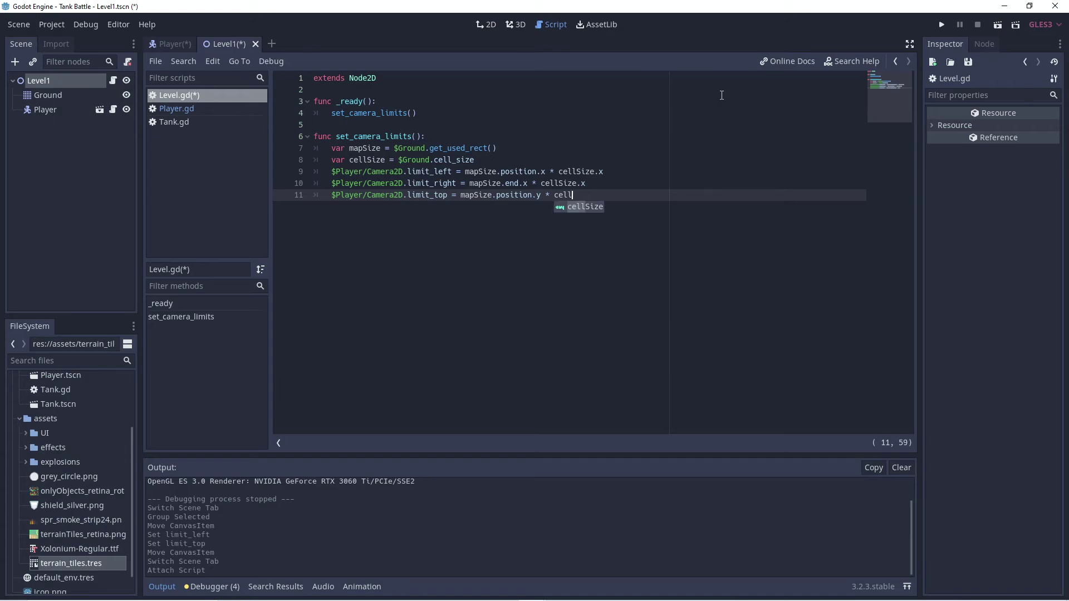
pyautogui.press('Return')
pyautogui.write('.y')
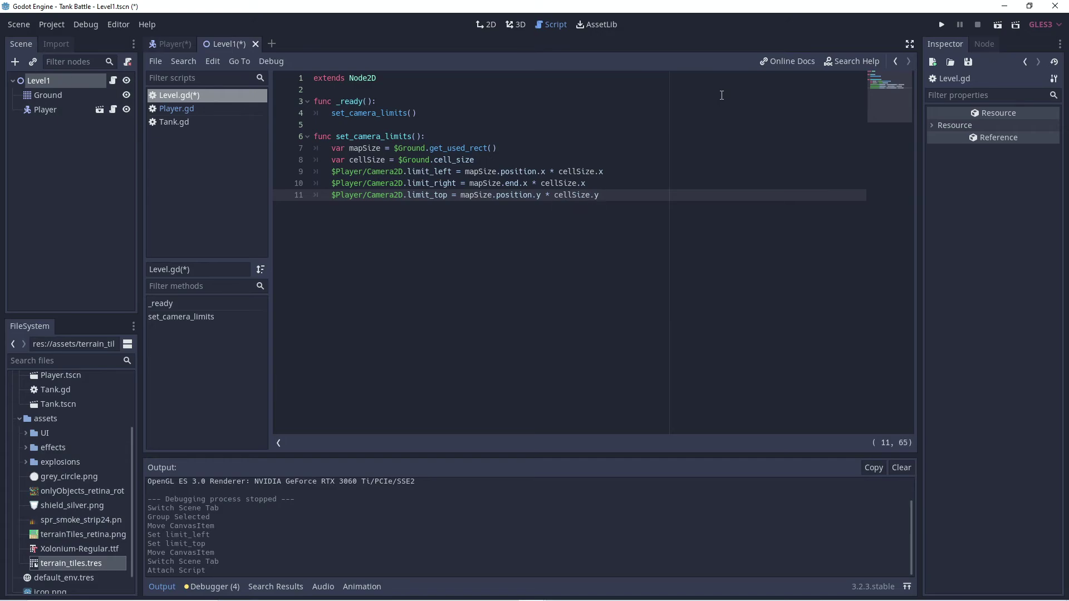
# Below the limit_top assignment, add a line setting $Player/Camera2D.limit_bottom to mapSize.end.y * cellSize.y.
pyautogui.press('Return')
pyautogui.write('$Pl')
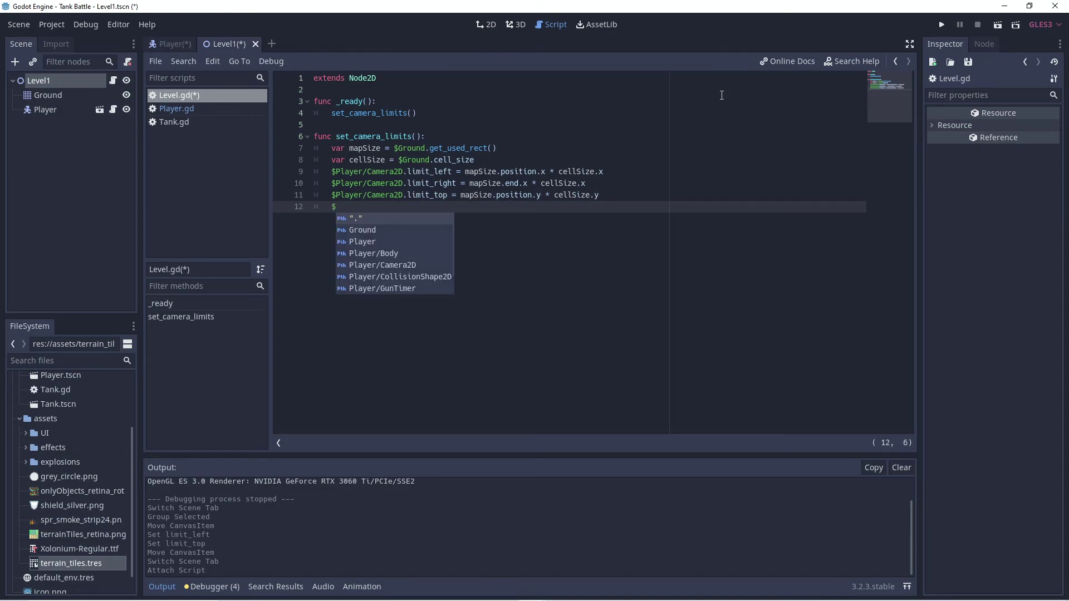
pyautogui.press('Down')
pyautogui.press('Down')
pyautogui.press('Return')
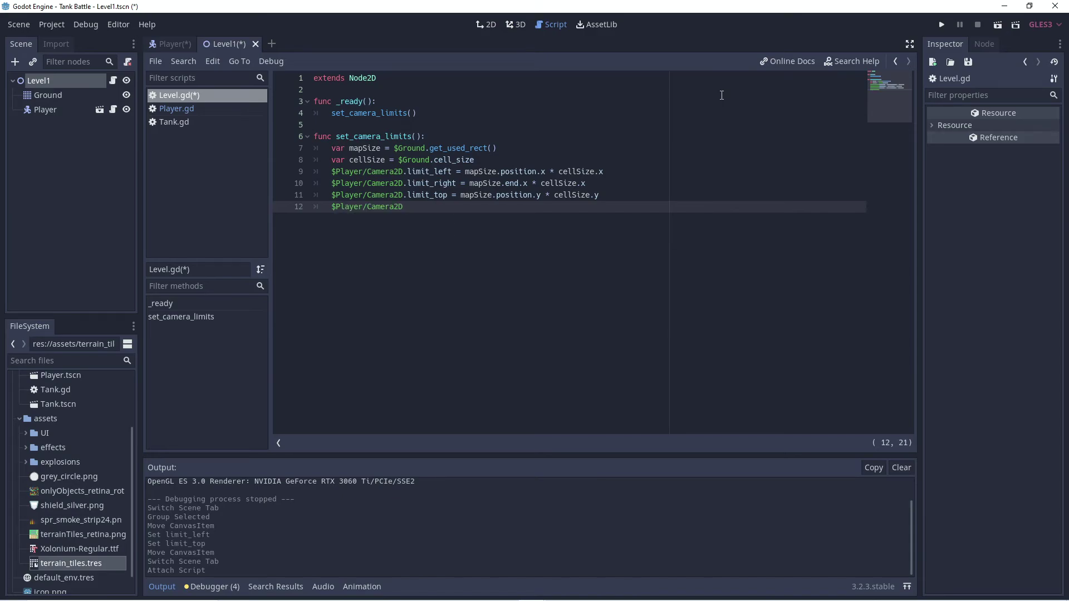
pyautogui.write('.limi')
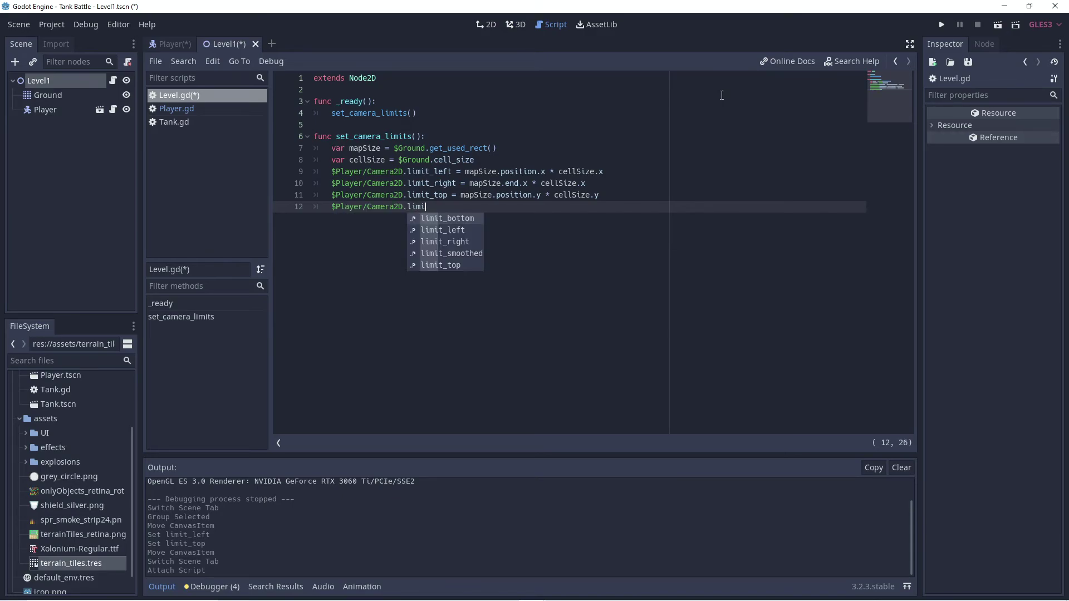
pyautogui.press('Return')
pyautogui.write('= mapSize')
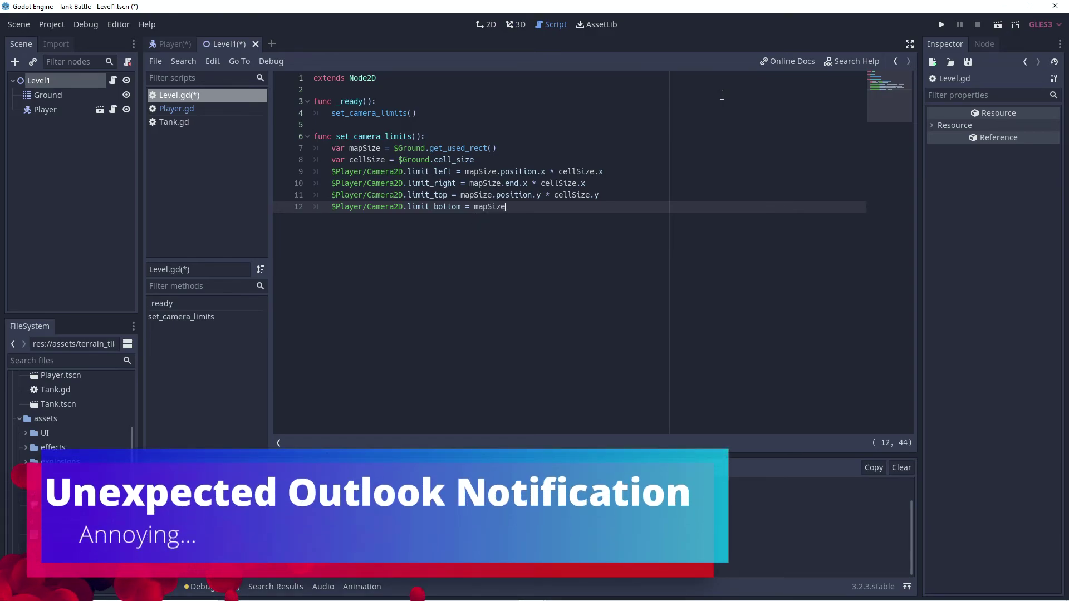
pyautogui.write('.end')
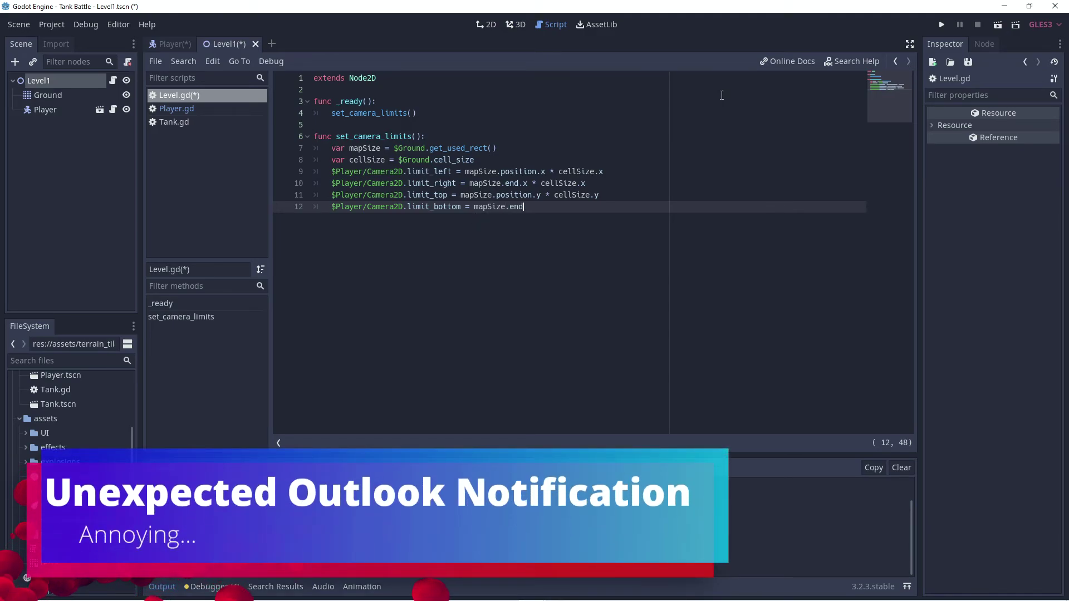
pyautogui.write('.y')
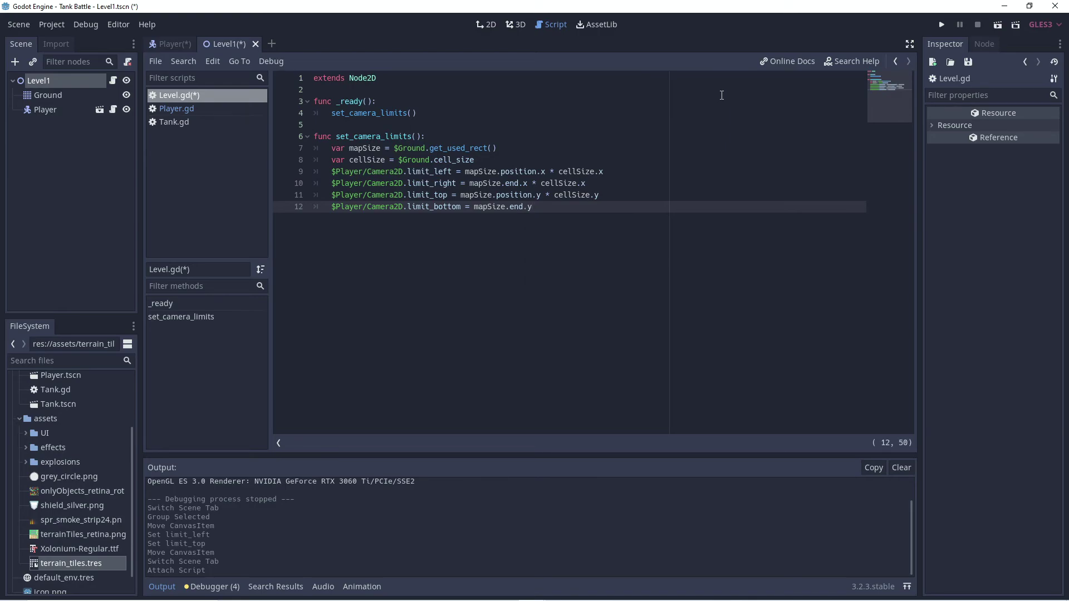
pyautogui.write(' * cellSize.y')
pyautogui.press('Return')
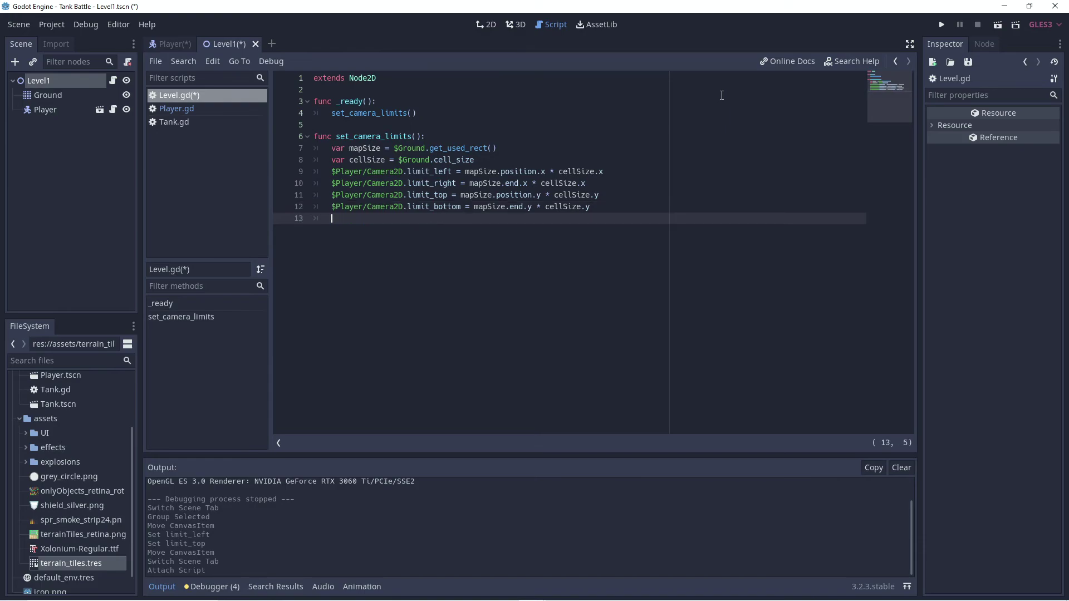
# Clear the indentation on the empty last line of Level.gd, save the changes and run the Level1 scene.
pyautogui.press('BackSpace')
pyautogui.hotkey('ctrl', 's')
pyautogui.click(997, 25)
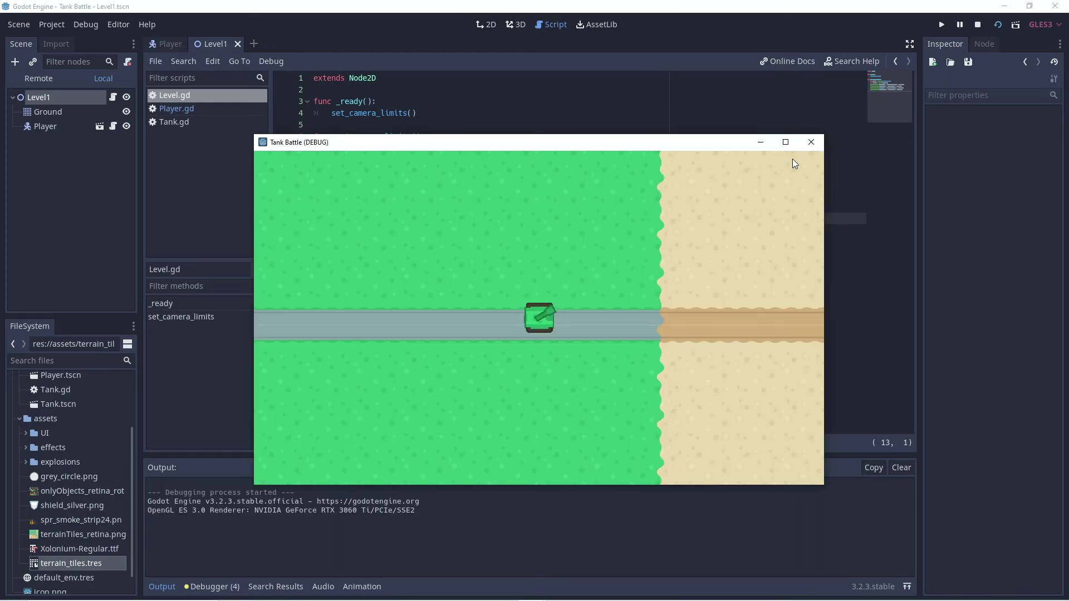
# Drive the tank east from the grass onto the sand to check that the camera follows it.
pyautogui.press('w')
pyautogui.press('d')
pyautogui.press('w')
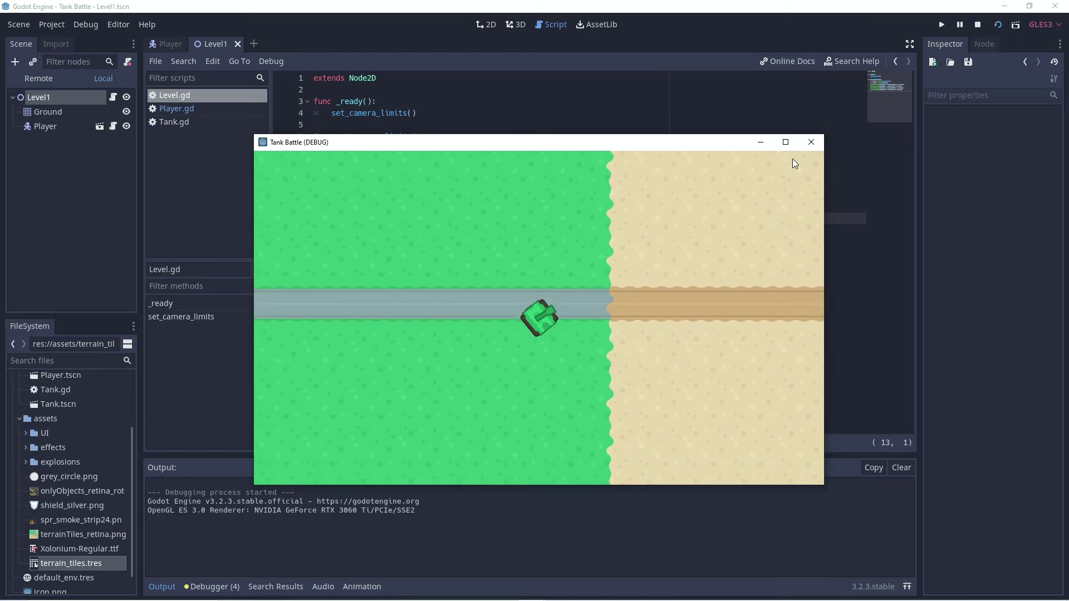
pyautogui.press('a')
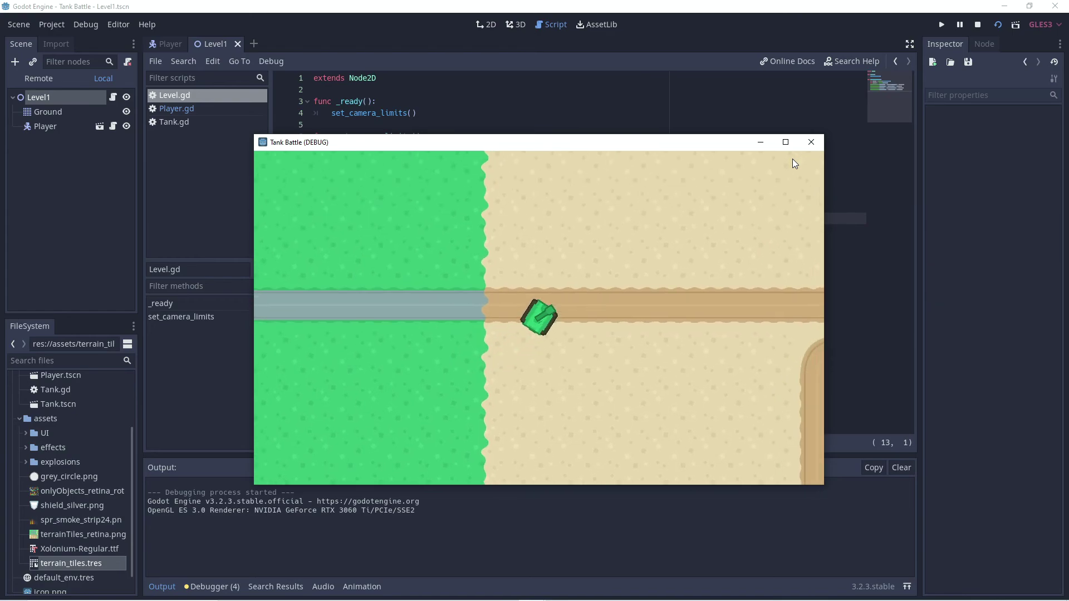
pyautogui.press('w')
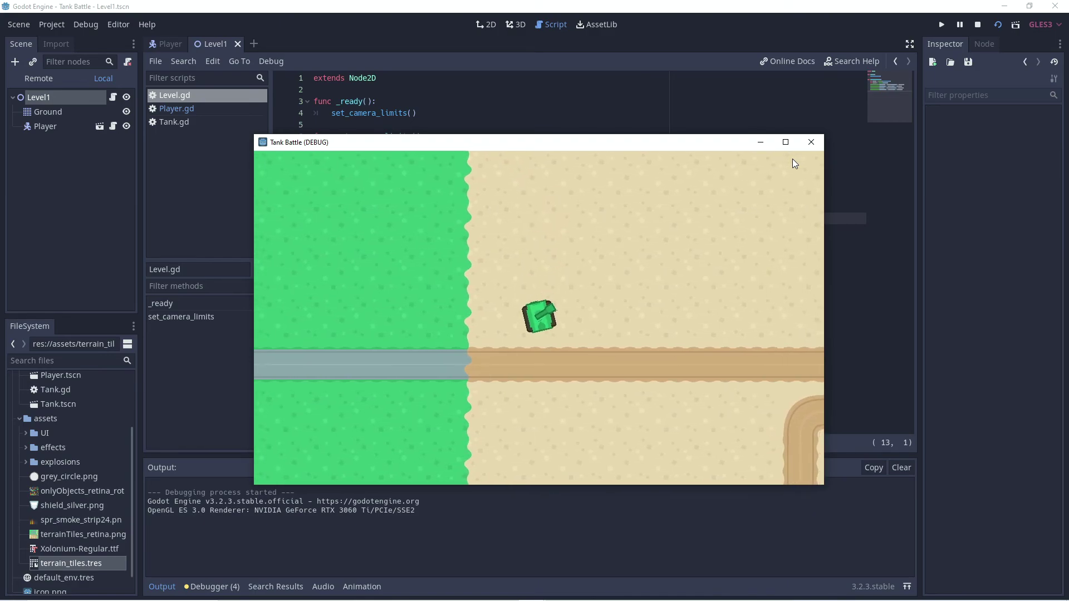
pyautogui.press('w')
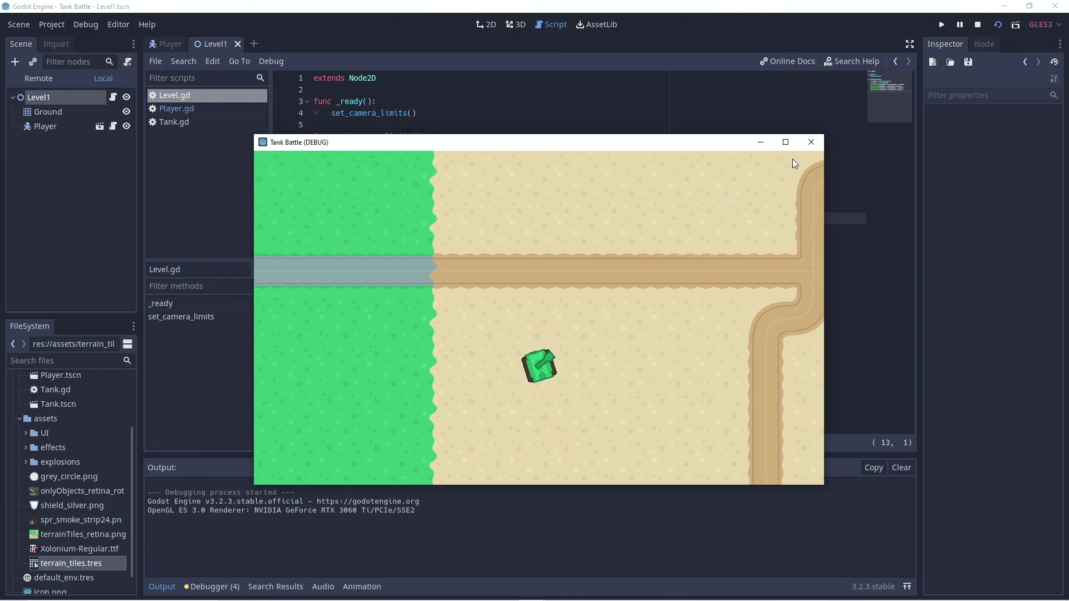
# Drive the tank down to the map's bottom edge to test the camera's bottom limit.
pyautogui.press('s')
pyautogui.press('a')
pyautogui.press('d')
pyautogui.press('a')
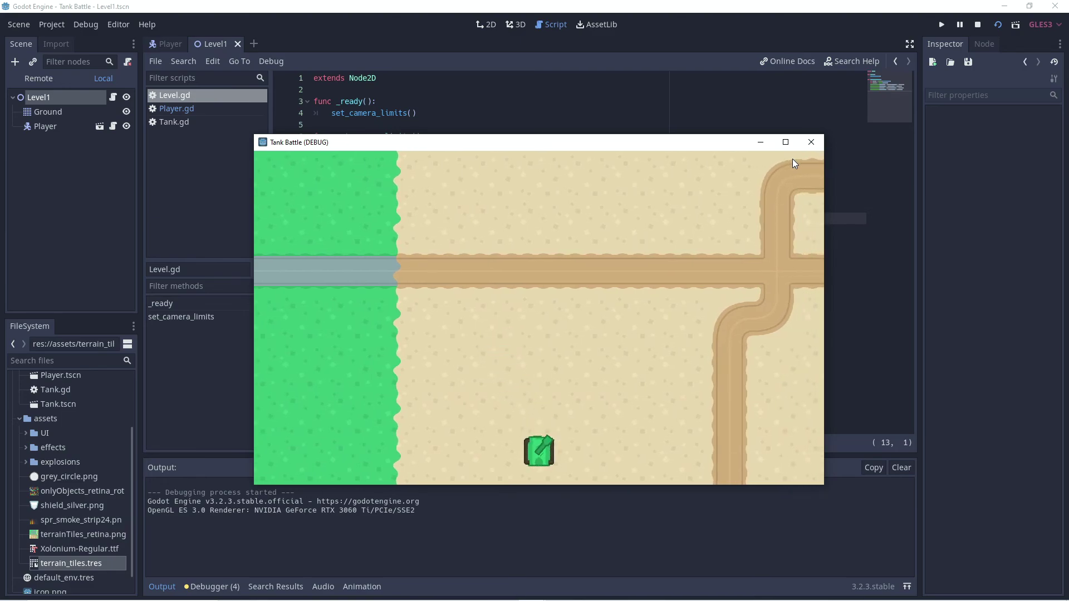
pyautogui.press('w')
pyautogui.press('a')
pyautogui.press('a')
pyautogui.press('w')
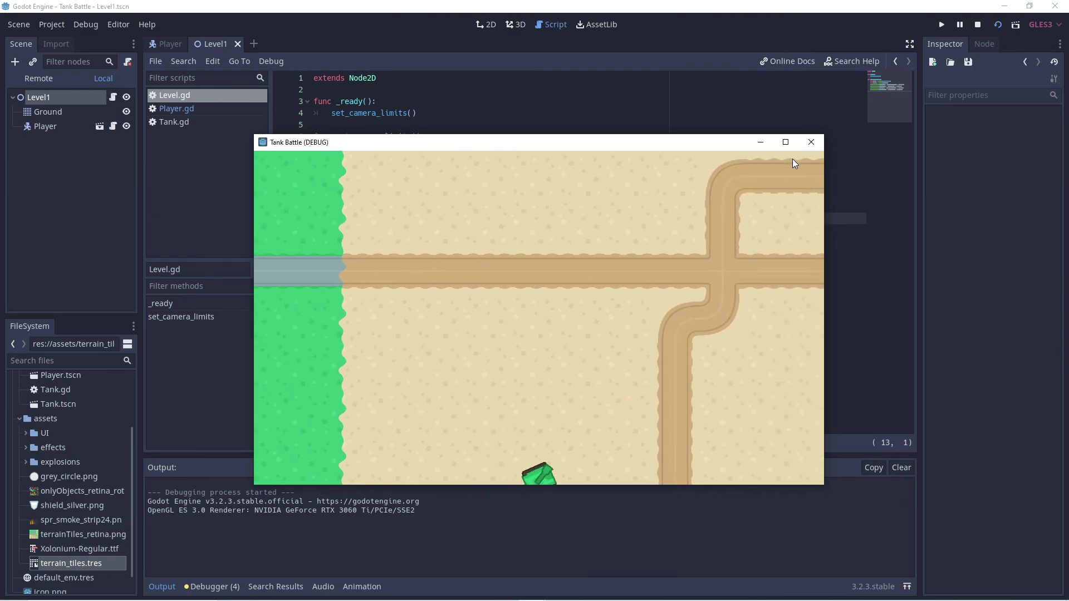
# Drive the tank back up to the horizontal road and east to the map's right edge to test the right camera limit.
pyautogui.press('w')
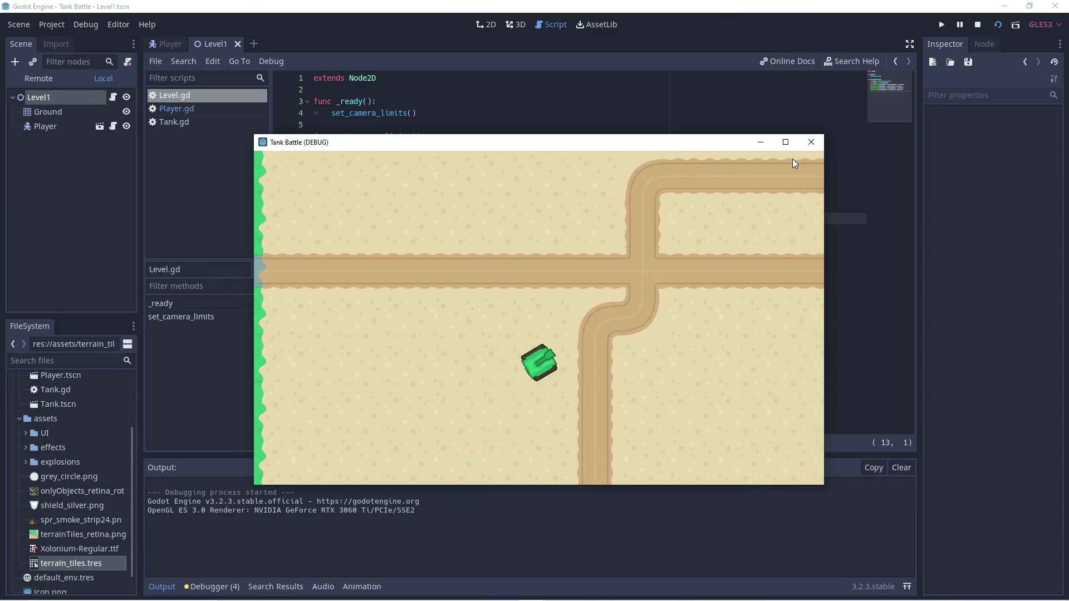
pyautogui.press('w')
pyautogui.press('d')
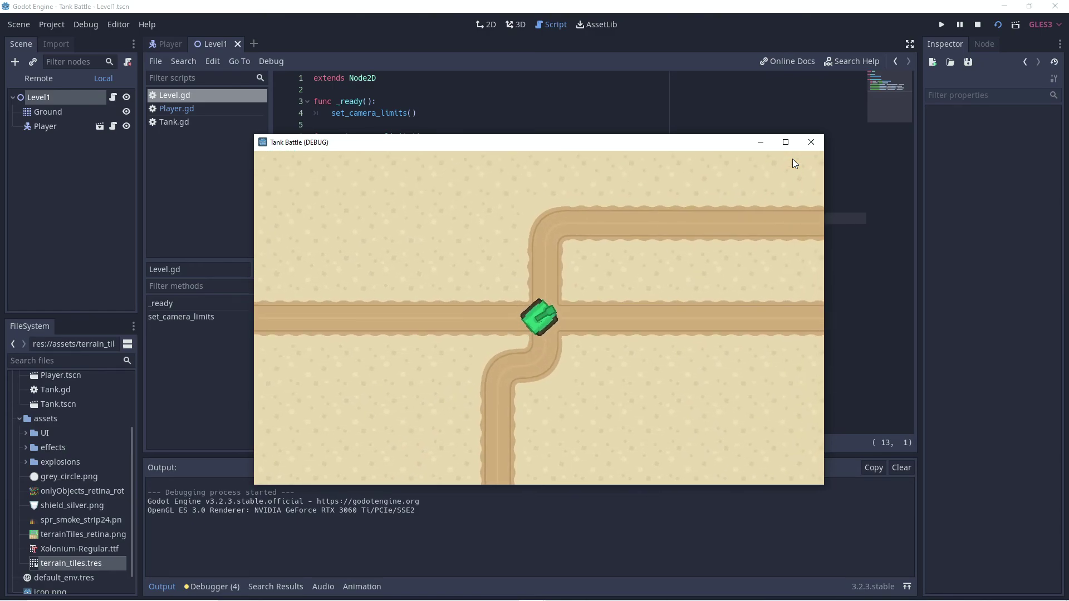
pyautogui.press('w')
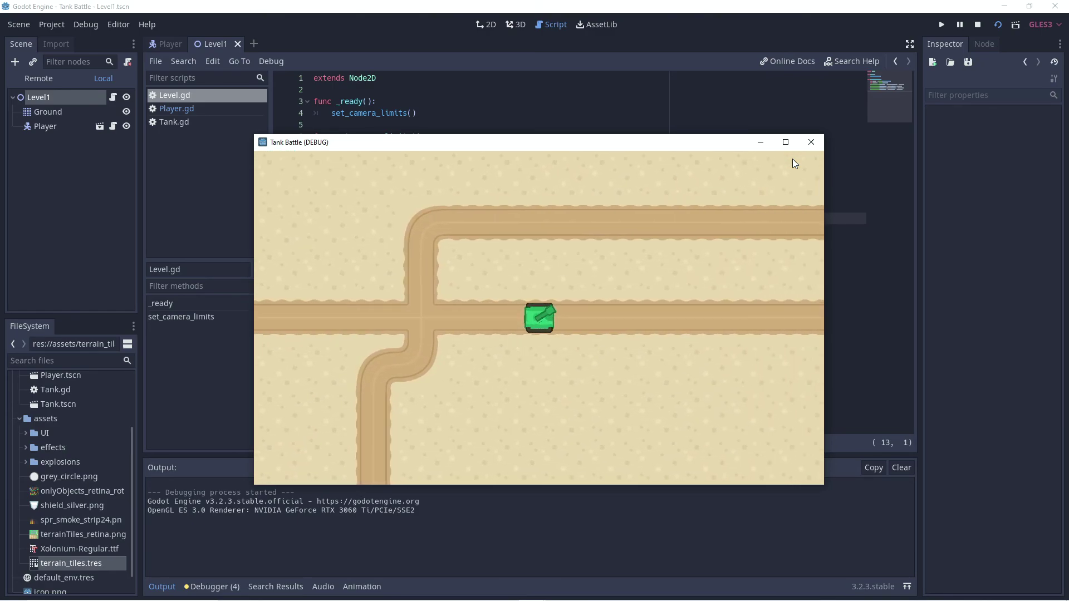
pyautogui.press('w')
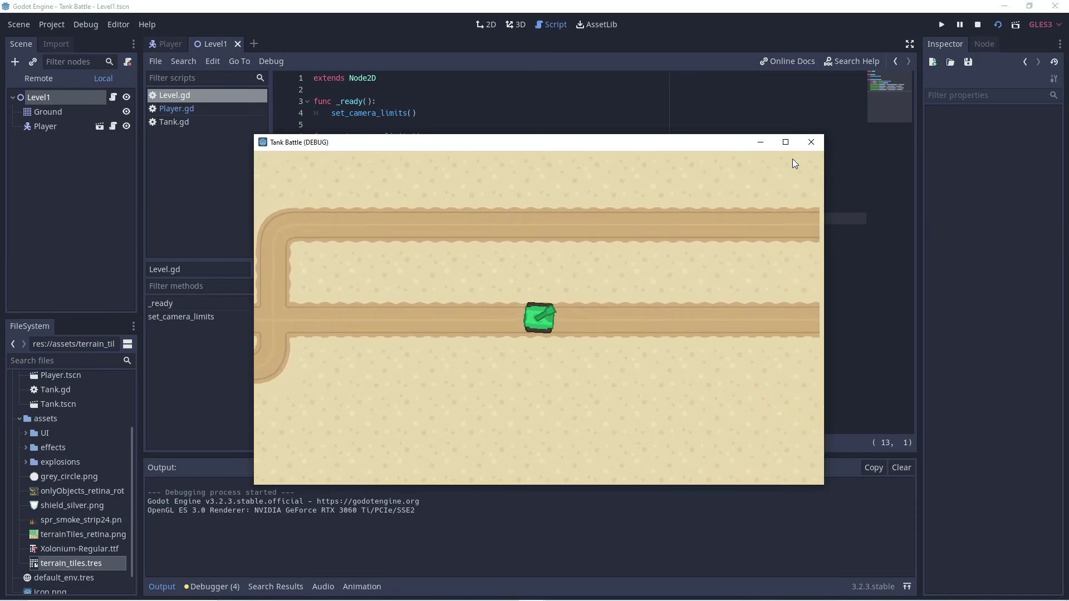
pyautogui.press('w')
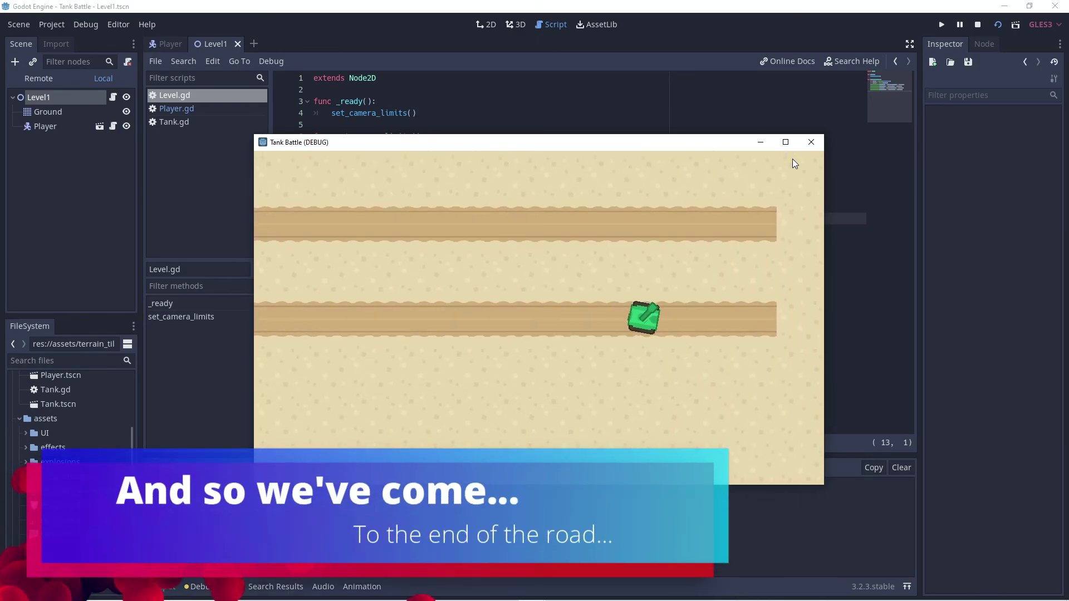
pyautogui.press('w')
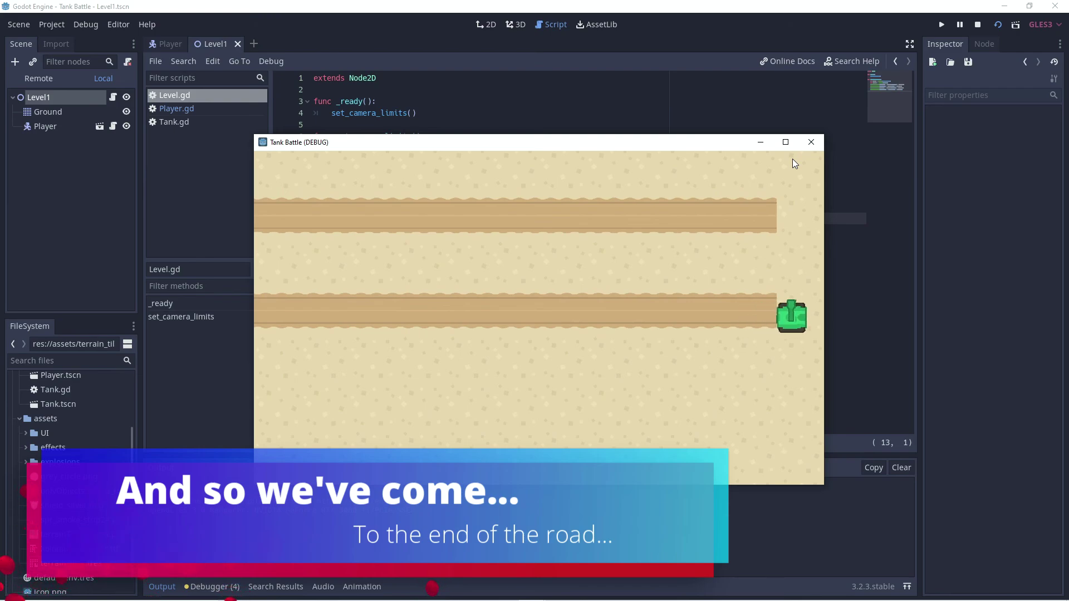
# Turn the tank around near the map's right edge and drive it back west along the lower road.
pyautogui.press('w')
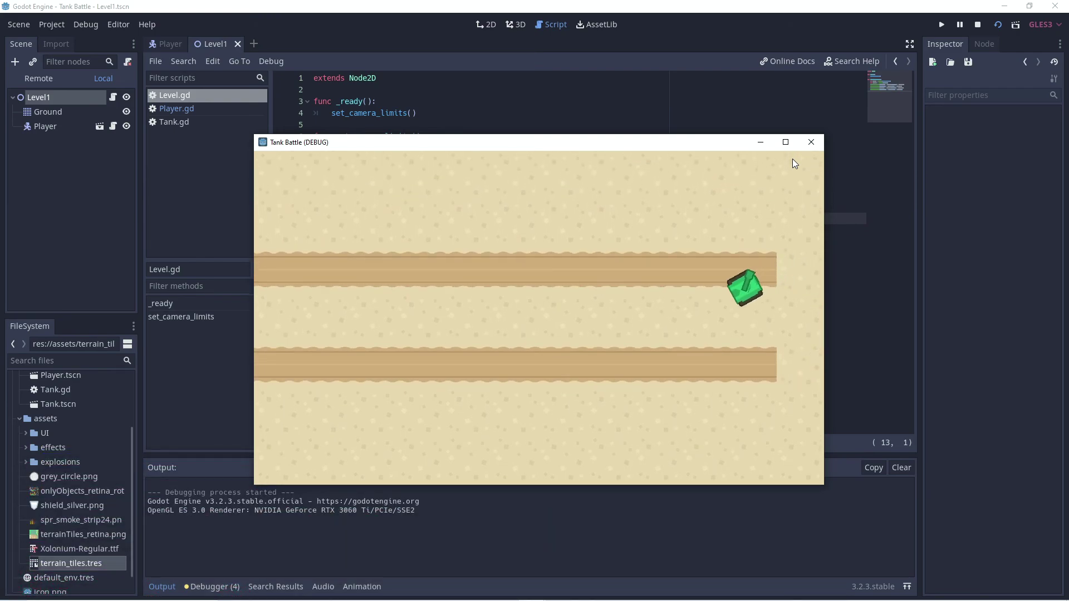
pyautogui.press('w')
pyautogui.press('d')
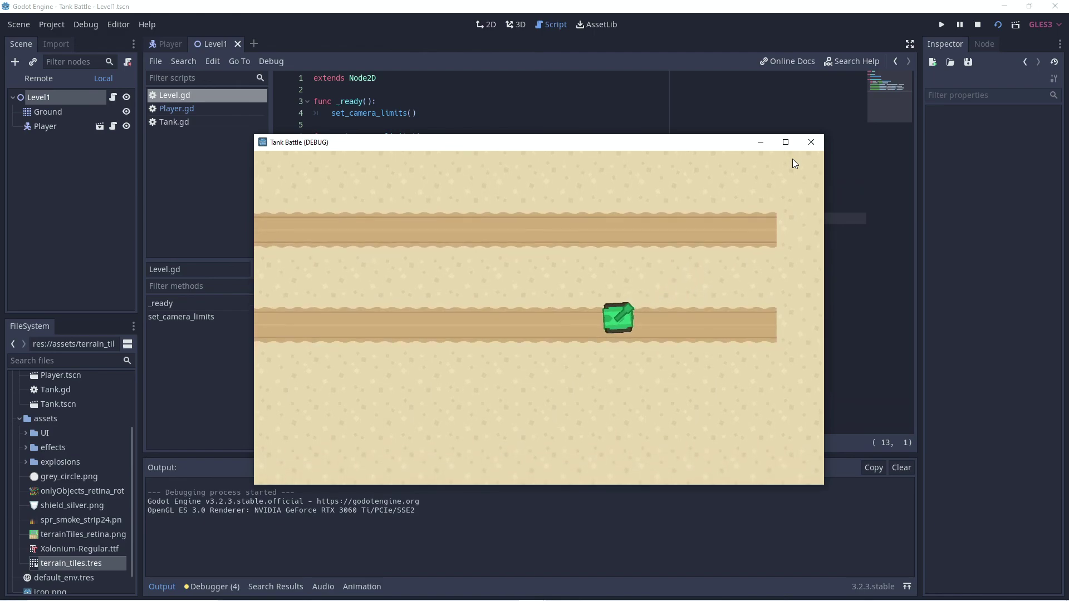
pyautogui.press('w')
pyautogui.press('a')
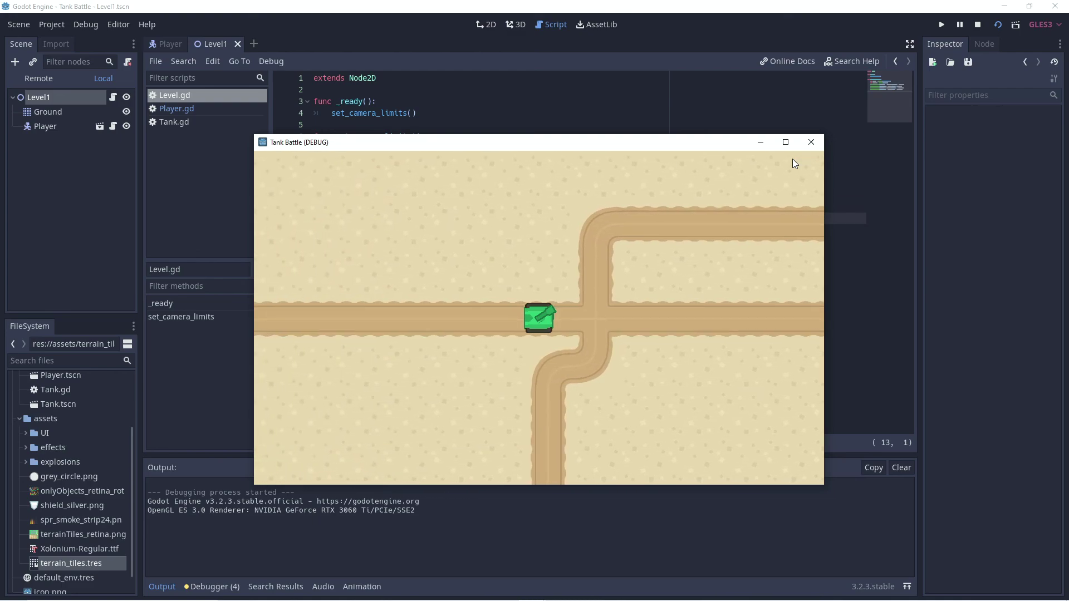
# Drive the tank west onto the grass, turn it back east and end the test run.
pyautogui.press('w')
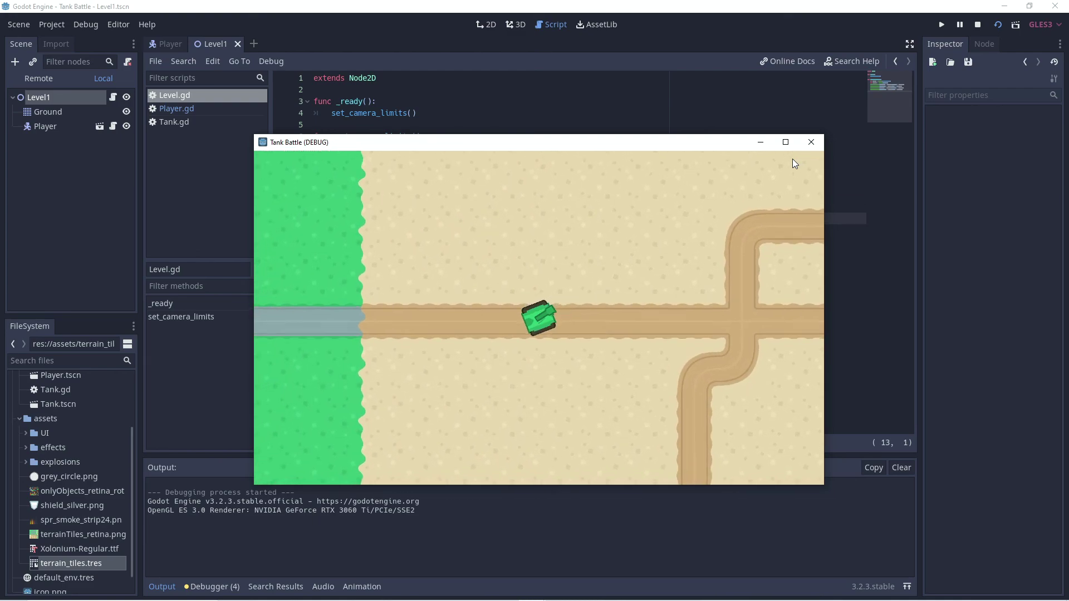
pyautogui.press('w')
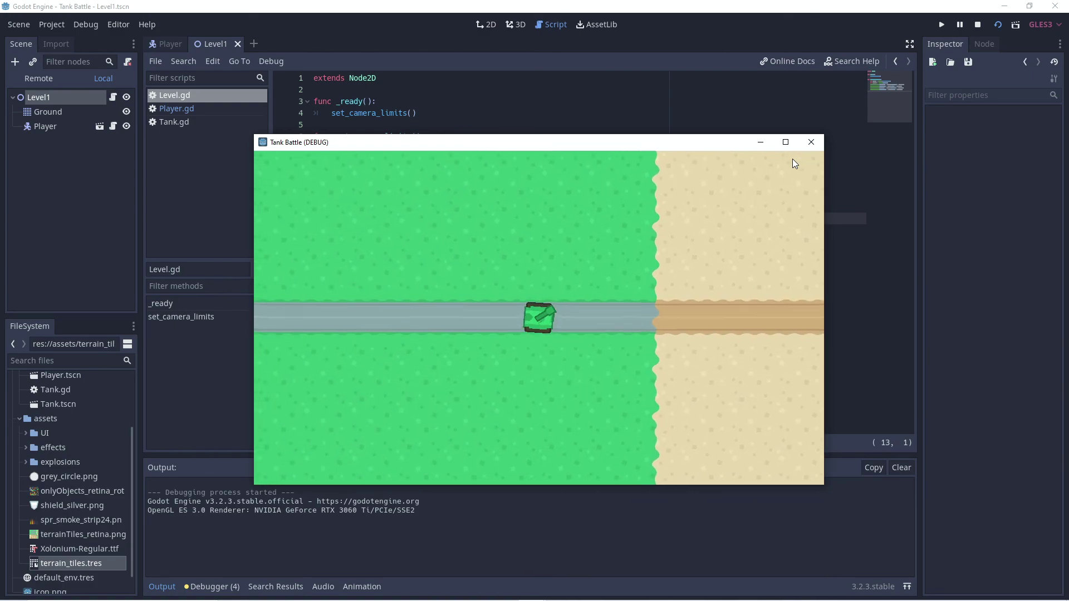
pyautogui.press('w')
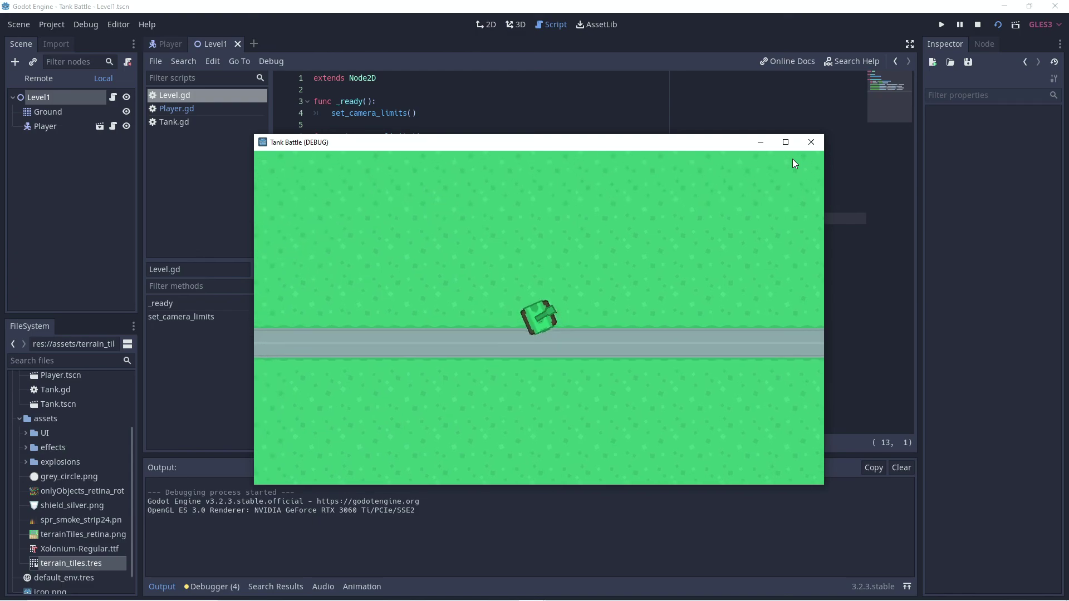
pyautogui.press('w')
pyautogui.press('d')
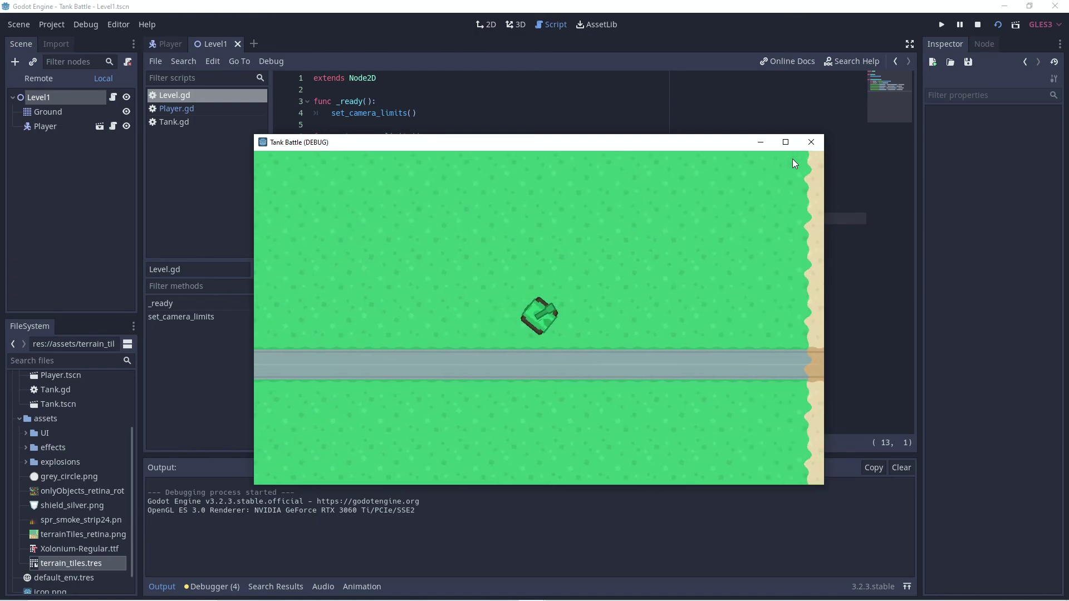
pyautogui.click(811, 142)
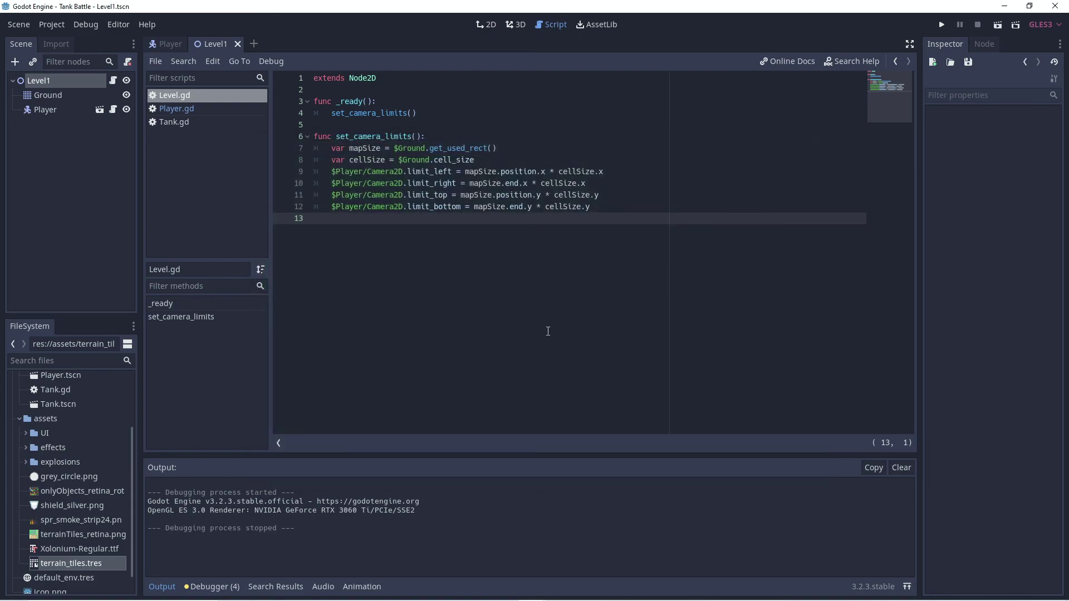